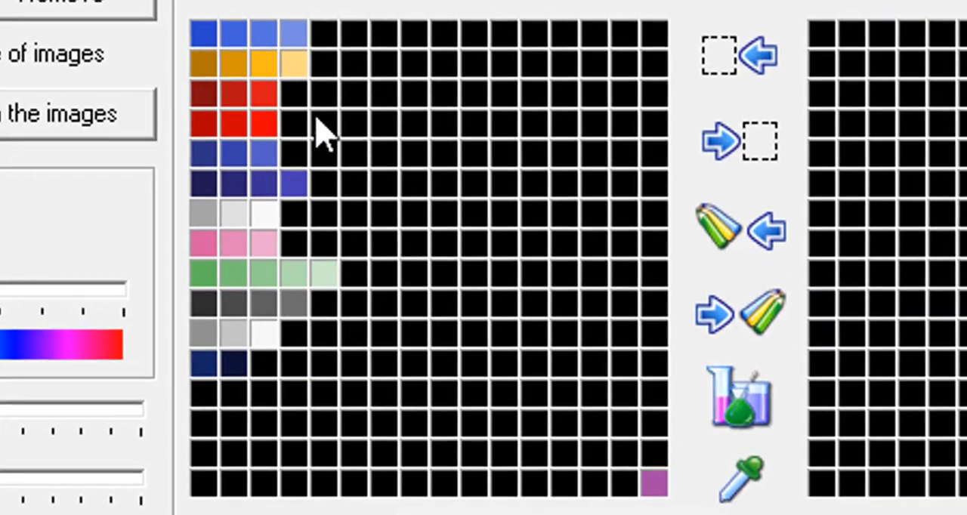
Examine the RGB values of the swatches in the first blue row and the light grey row of the character palette.
mouse_move(303, 40)
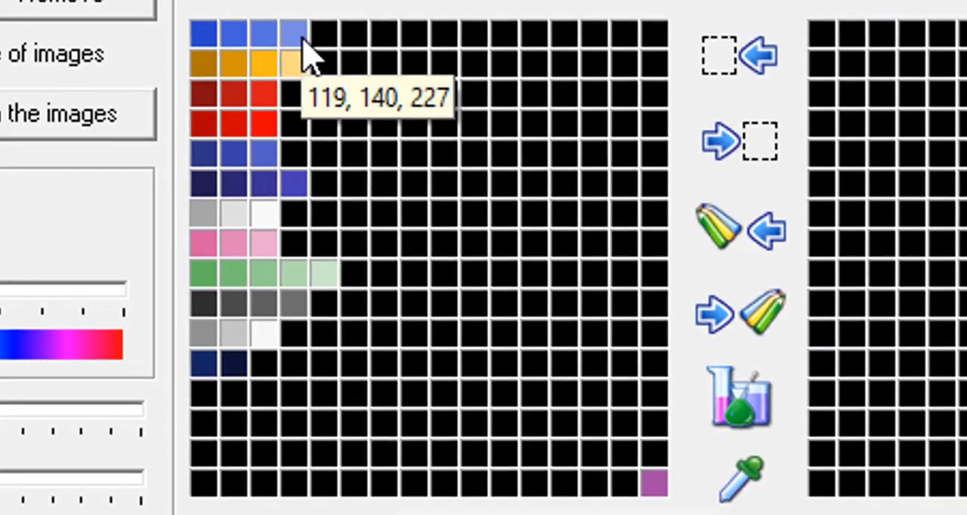
mouse_move(253, 36)
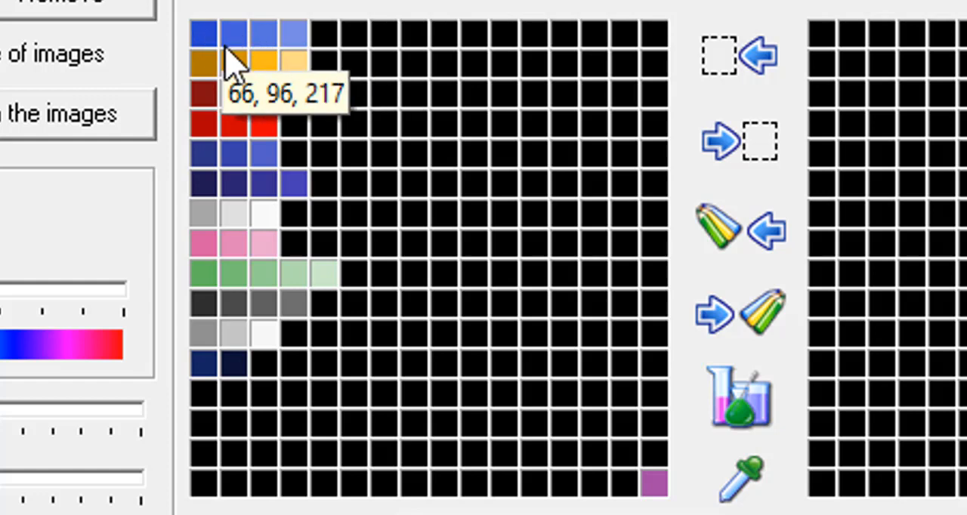
mouse_move(263, 222)
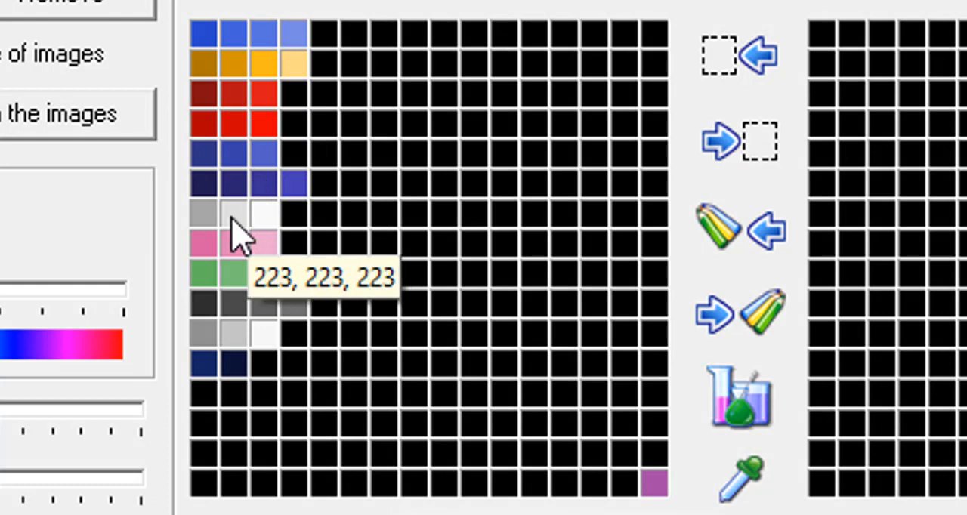
mouse_move(206, 216)
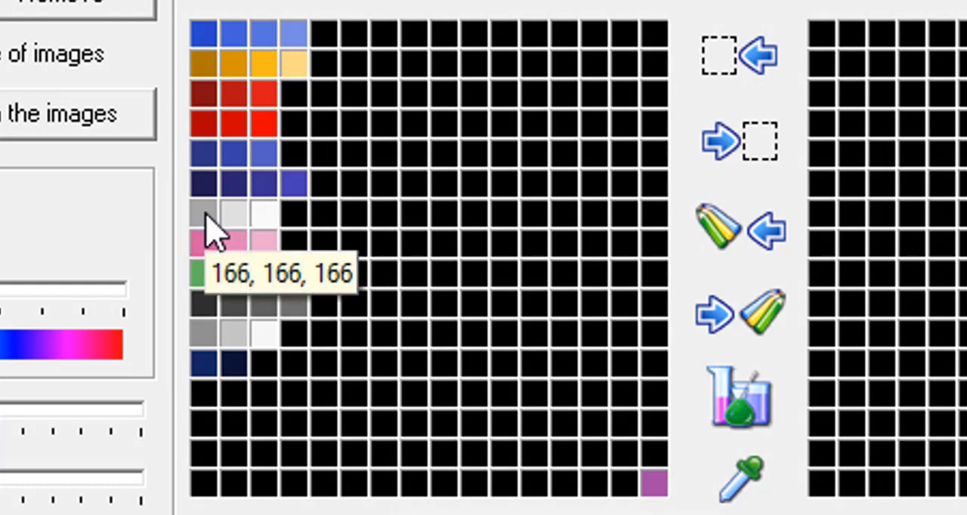
mouse_move(235, 341)
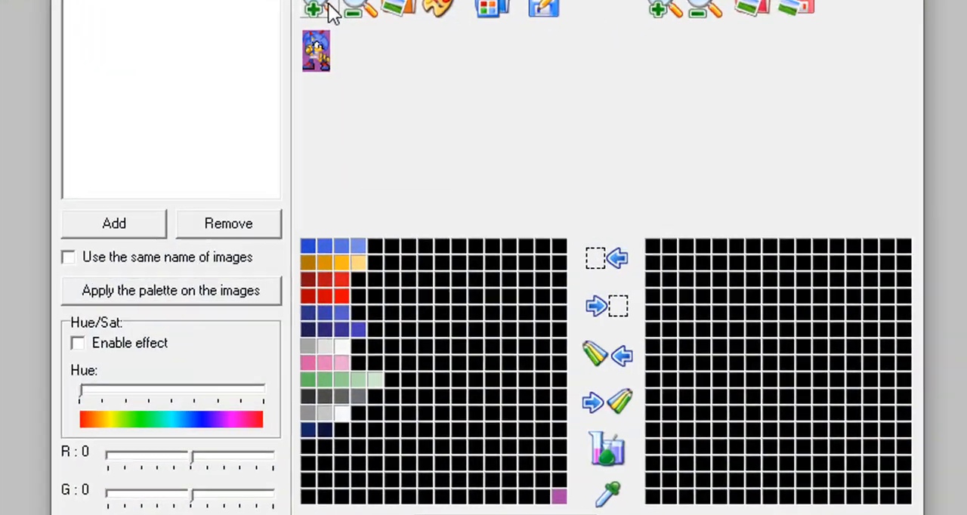
Recolor the middle swatch of the first light grey row to blue with RGB 14, 51, 177, storing it as a custom color.
left_click(380, 113)
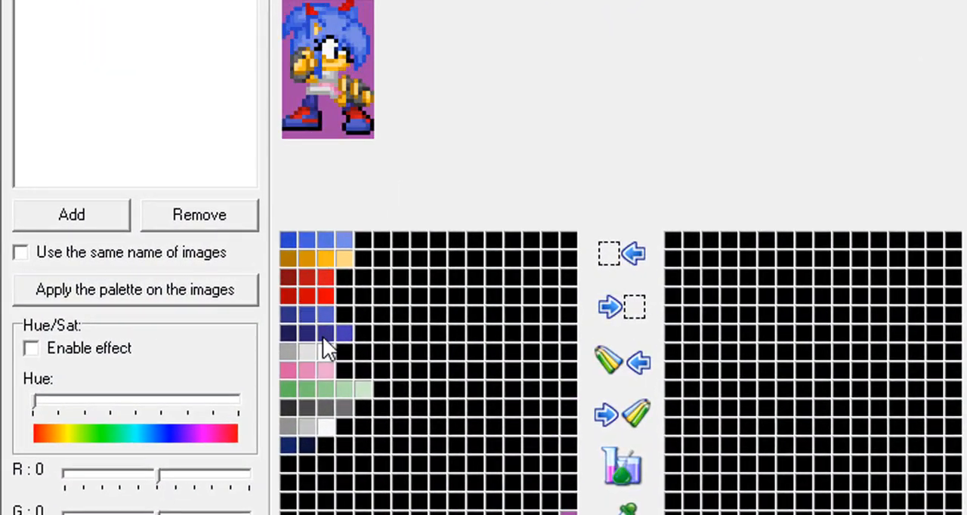
left_click(325, 71)
left_click(297, 513)
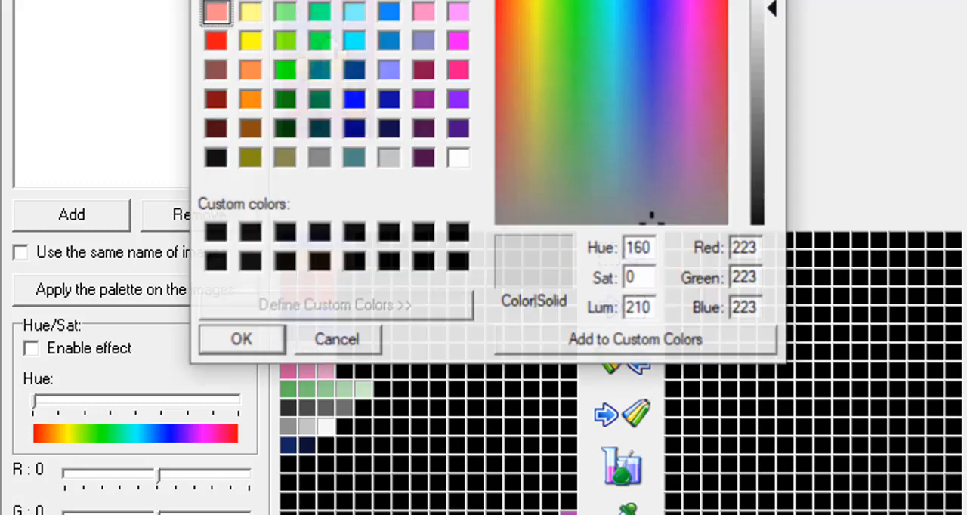
left_click(384, 101)
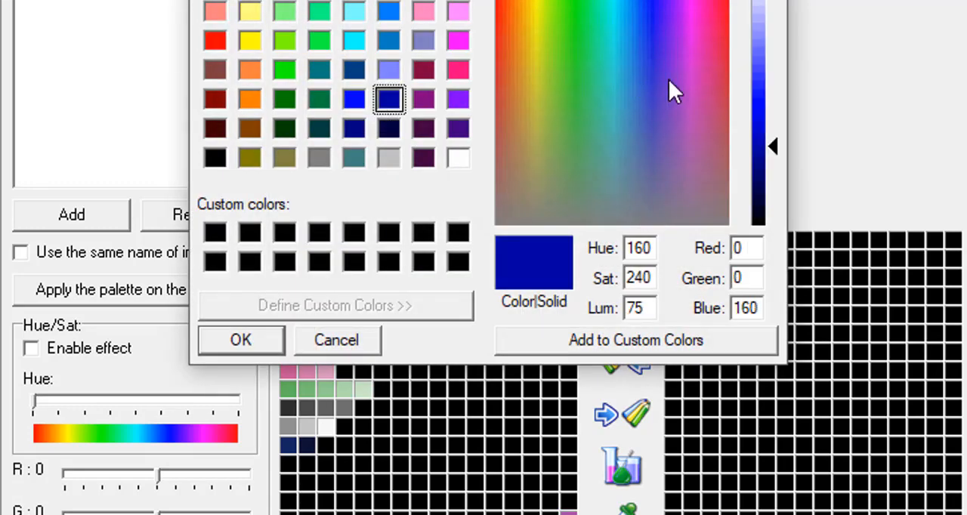
left_click_drag(772, 136, 764, 168)
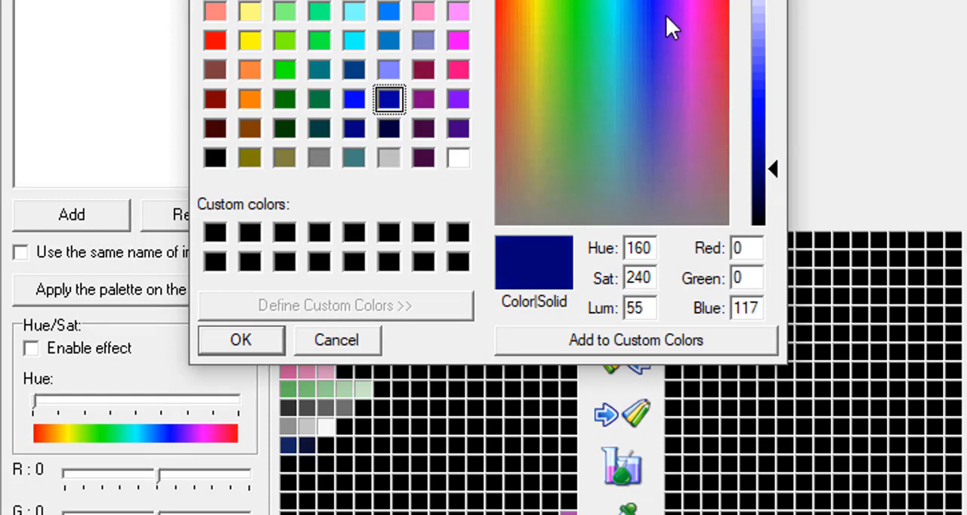
left_click(654, 15)
left_click(643, 14)
left_click(759, 156)
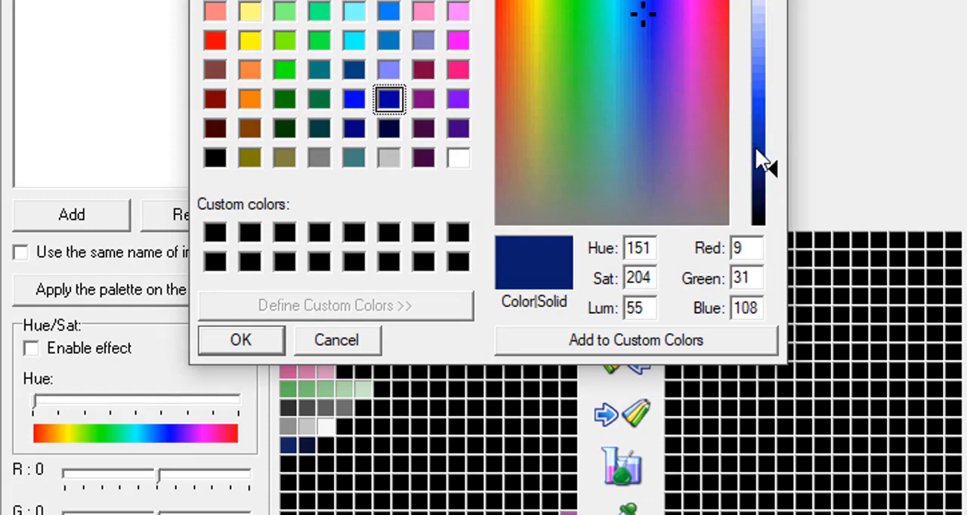
left_click_drag(771, 156, 771, 132)
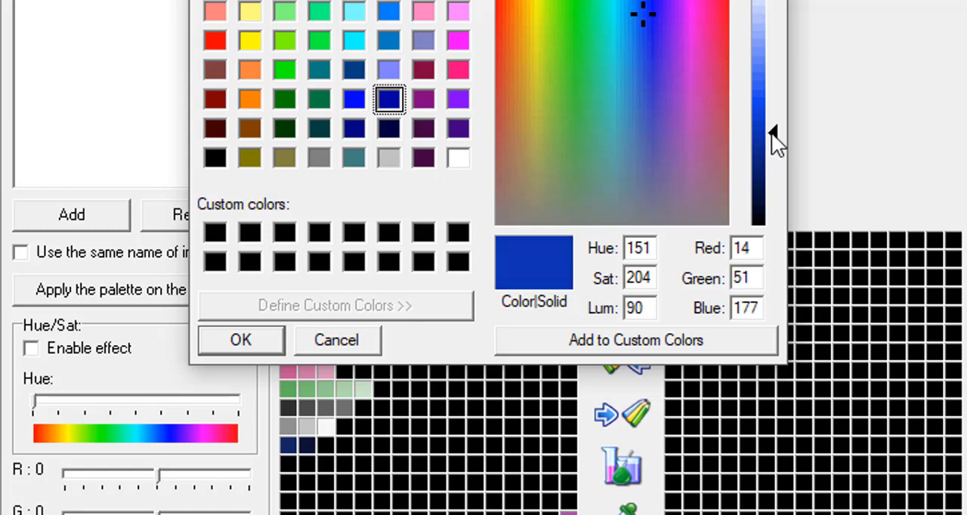
left_click(524, 338)
left_click(258, 338)
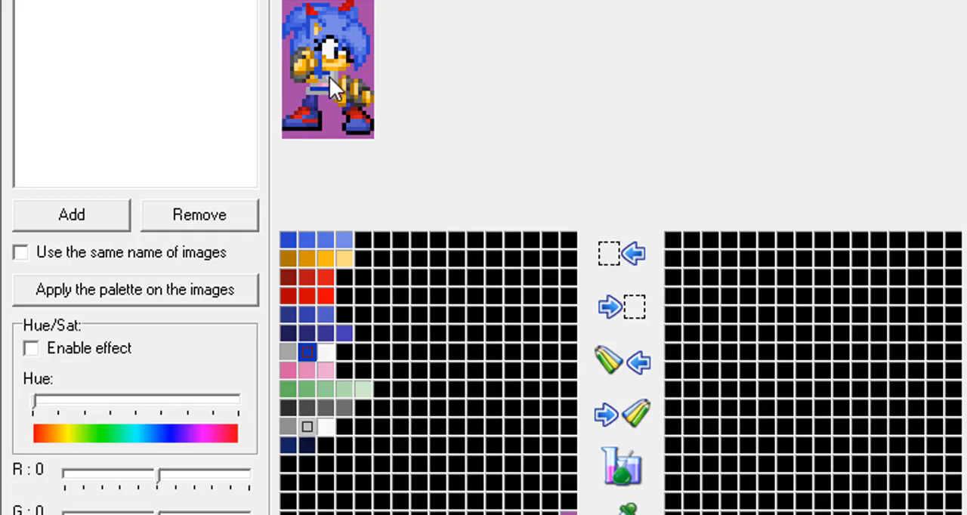
Edit the middle swatch of the second light grey row, starting from the stored custom blue and darkening its luminosity.
double_click(305, 425)
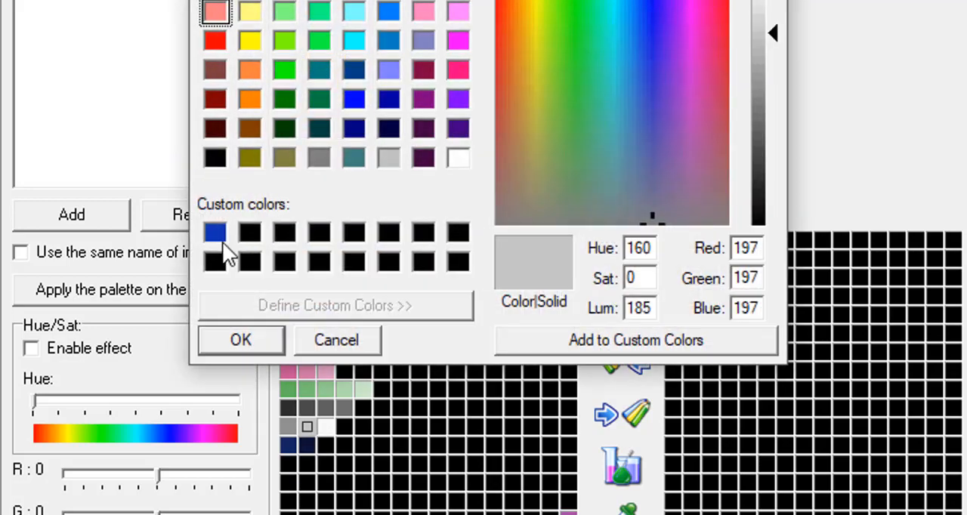
left_click(216, 234)
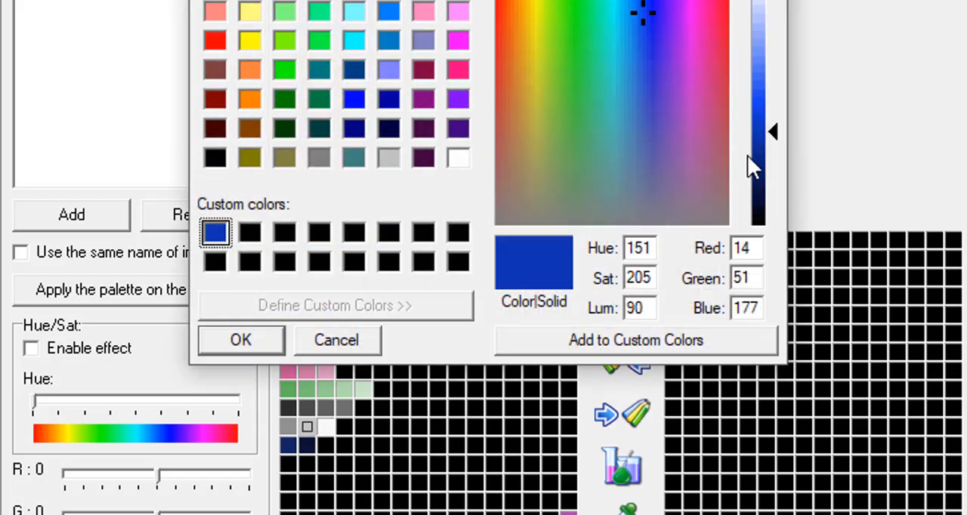
left_click(769, 159)
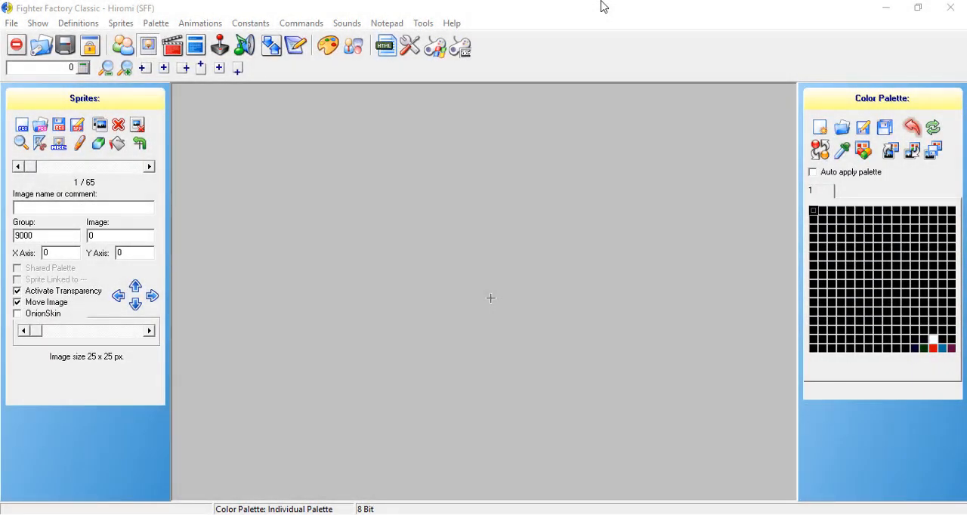
Open the Hiromi character's definitions and look through them down to the ACT palettes list.
left_click(602, 7)
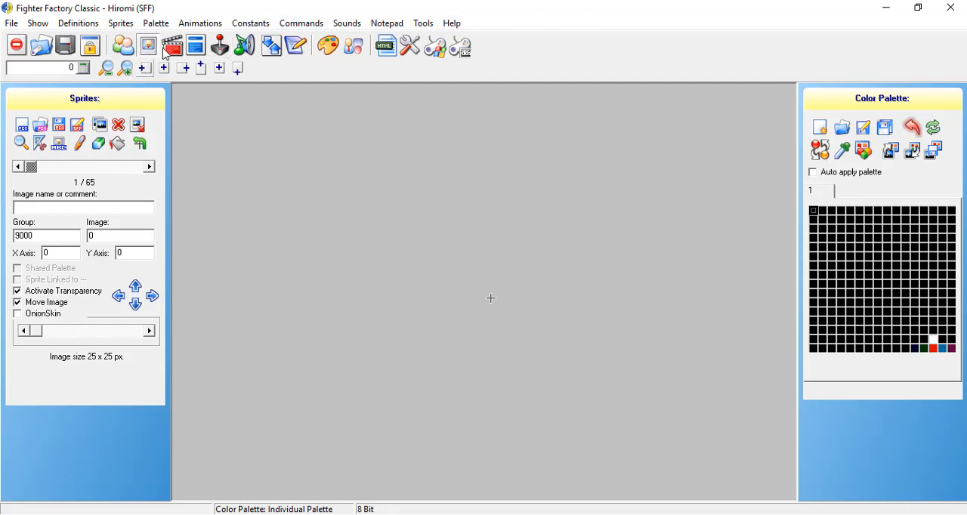
left_click(123, 48)
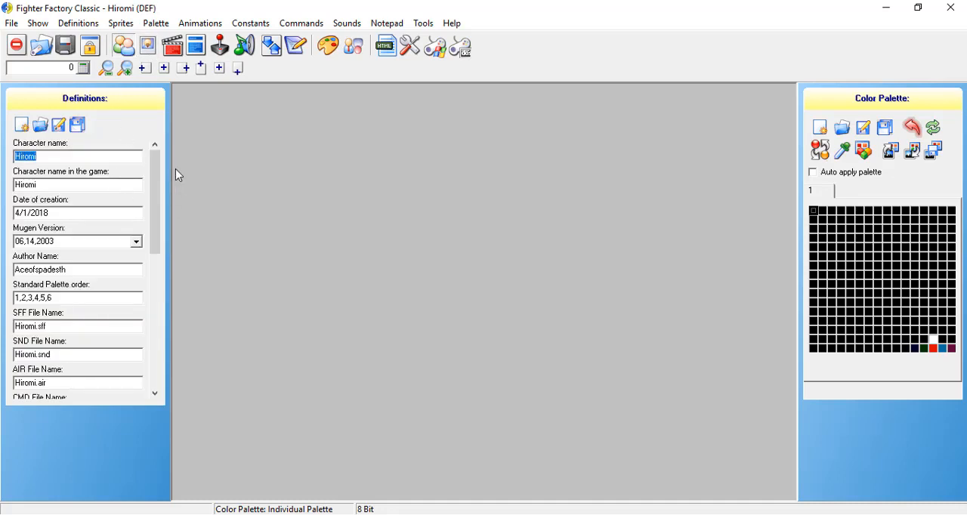
left_click_drag(159, 209, 173, 303)
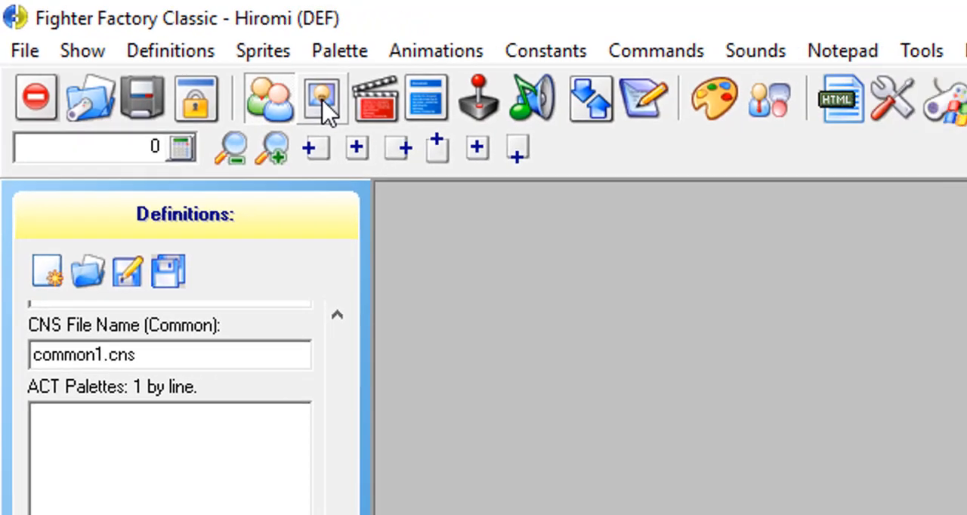
Go to the character's sprites and turn off transparency for the first sprite.
left_click(405, 125)
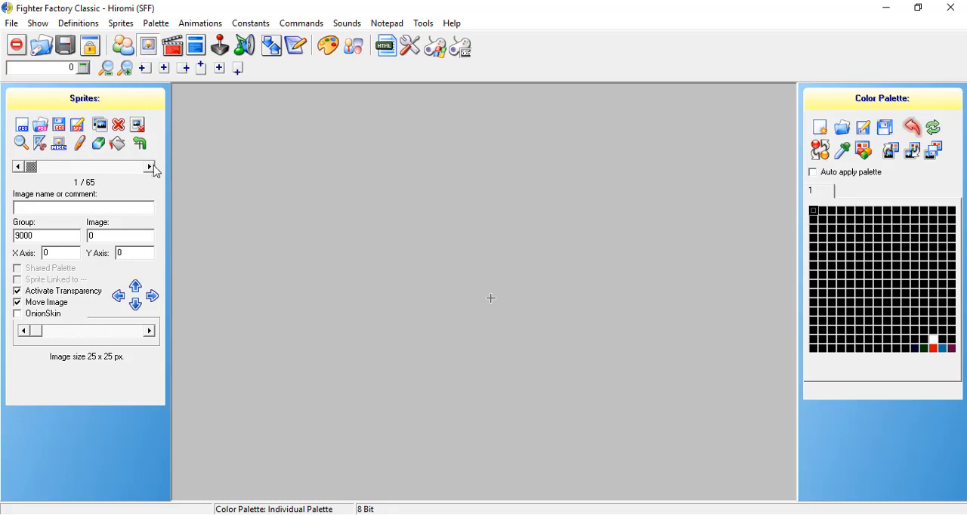
left_click(39, 296)
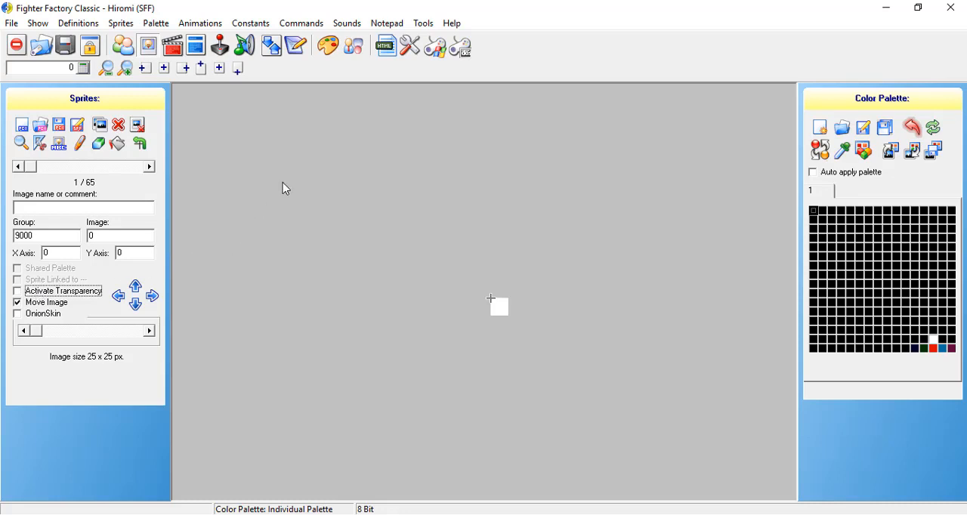
Open the palette editor and browse for a reference image in the Hiromi Mugen folder under Pictures, Sprite sheets.
left_click(330, 45)
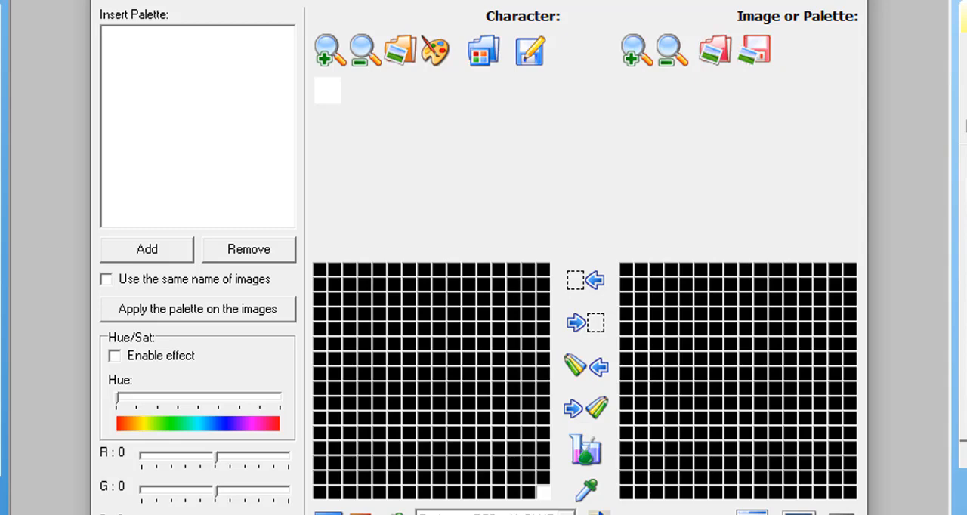
left_click(710, 47)
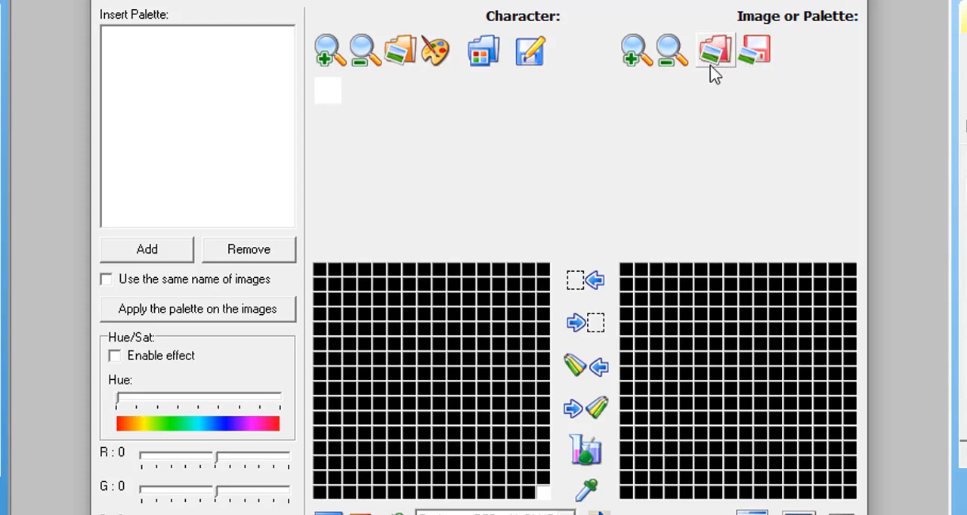
left_click(710, 60)
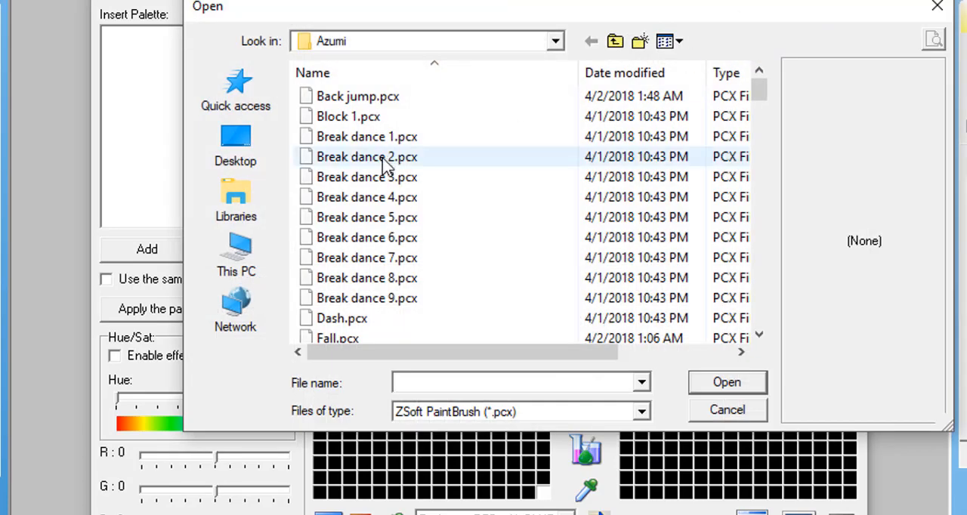
left_click(255, 212)
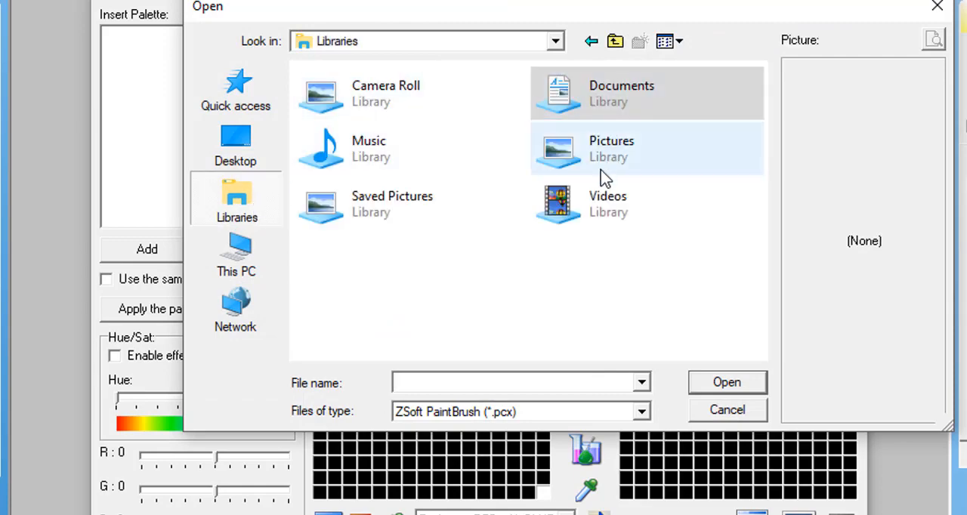
left_click(610, 160)
double_click(610, 160)
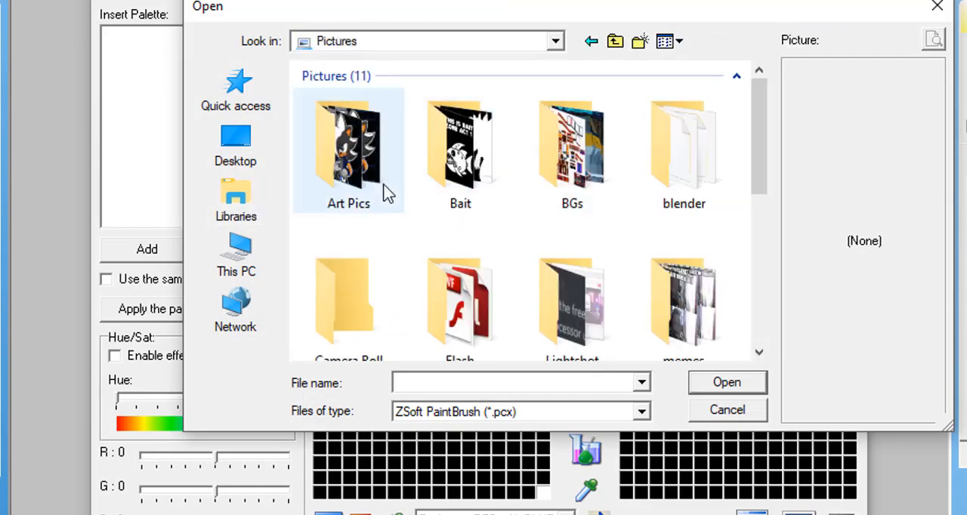
left_click(233, 228)
double_click(551, 146)
scroll(528, 210, "down", 5)
double_click(479, 179)
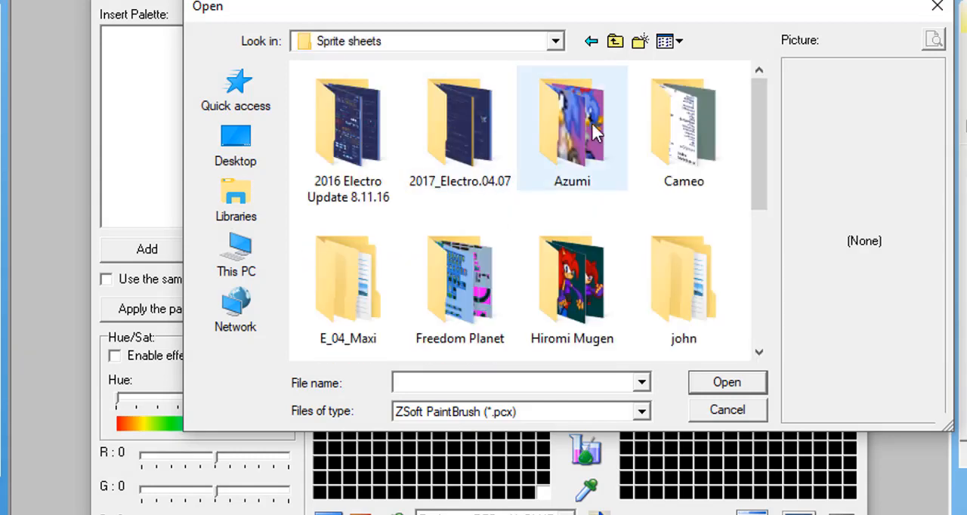
double_click(567, 243)
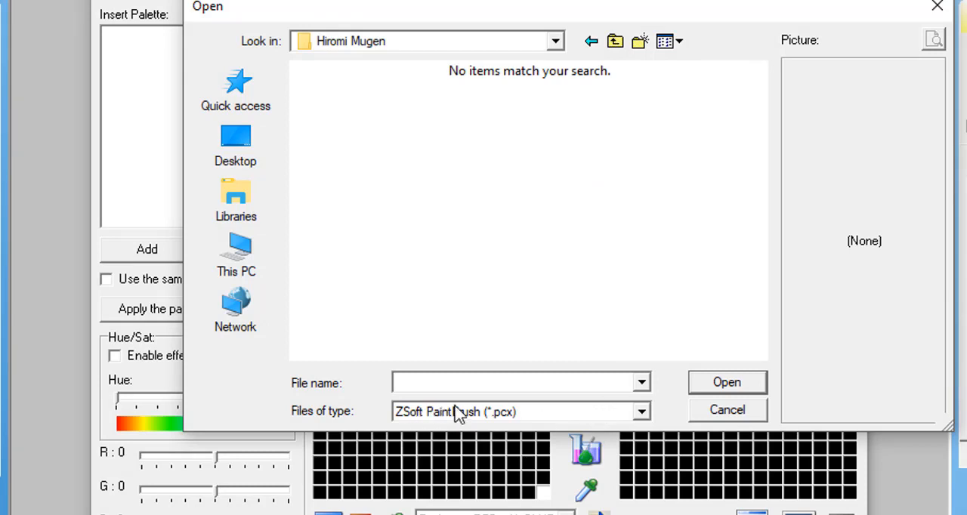
Set the file type to Windows Bitmap (*.bmp) and load the color image as the reference.
left_click(506, 423)
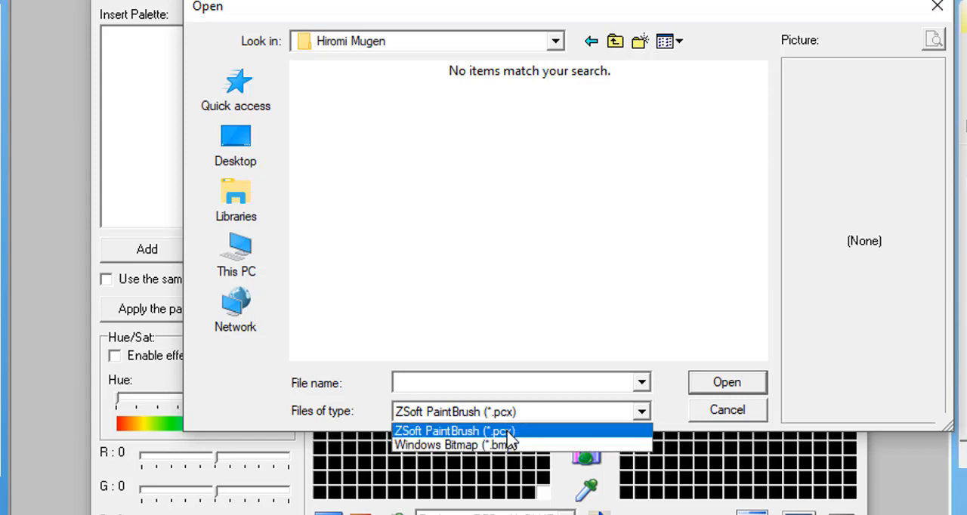
left_click(511, 446)
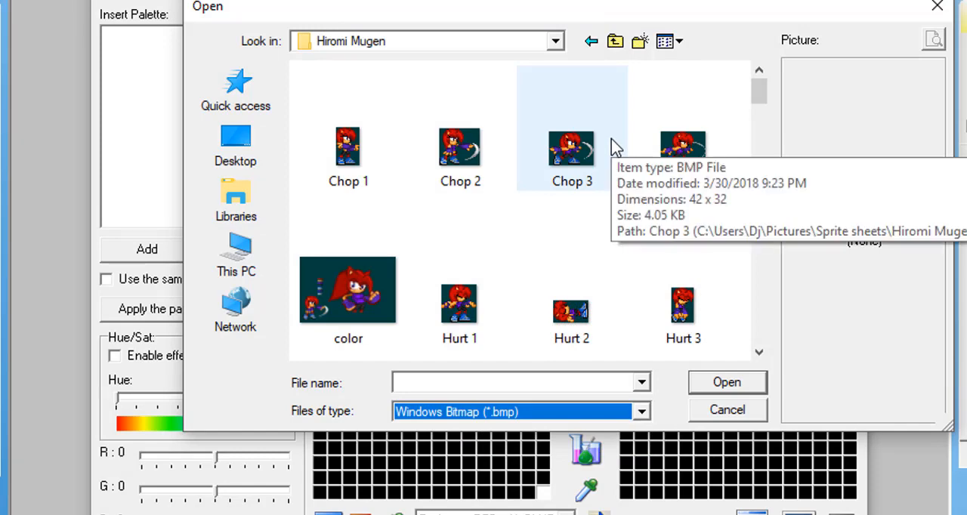
scroll(615, 147, "down", 1)
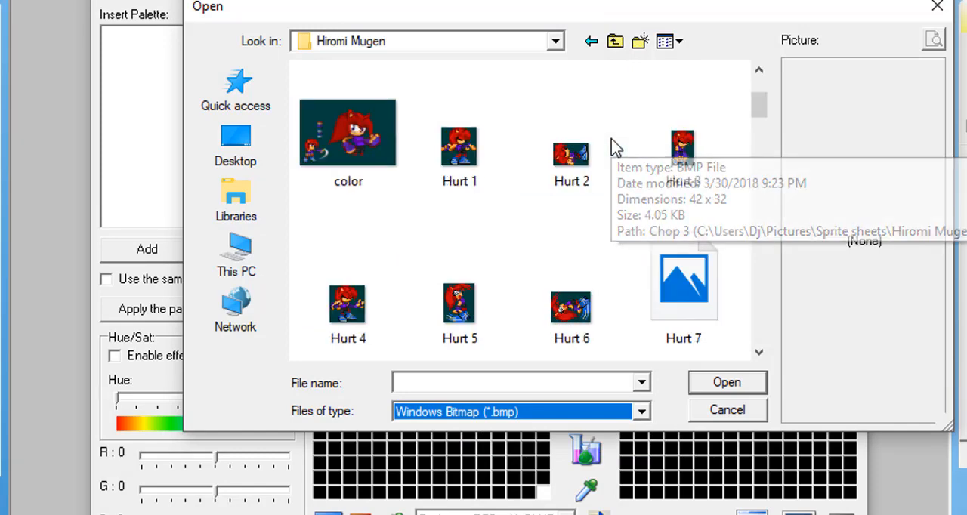
left_click(352, 145)
left_click(352, 145)
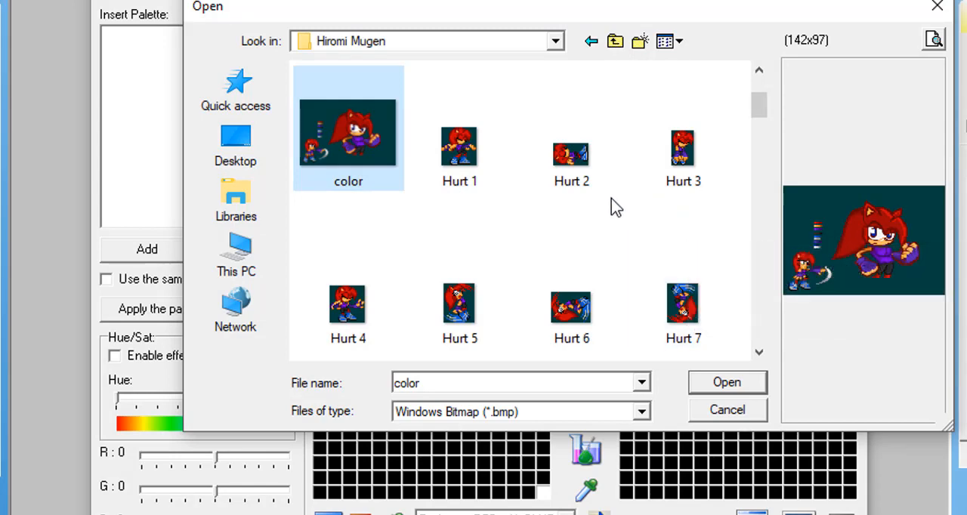
left_click(752, 383)
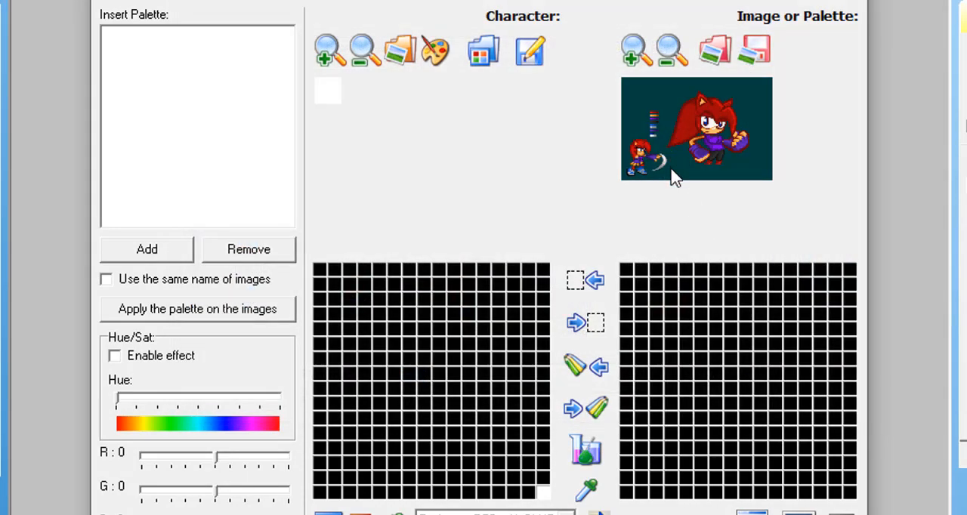
Optimize the palette of the loaded color image and enlarge its small color swatches.
left_click(634, 53)
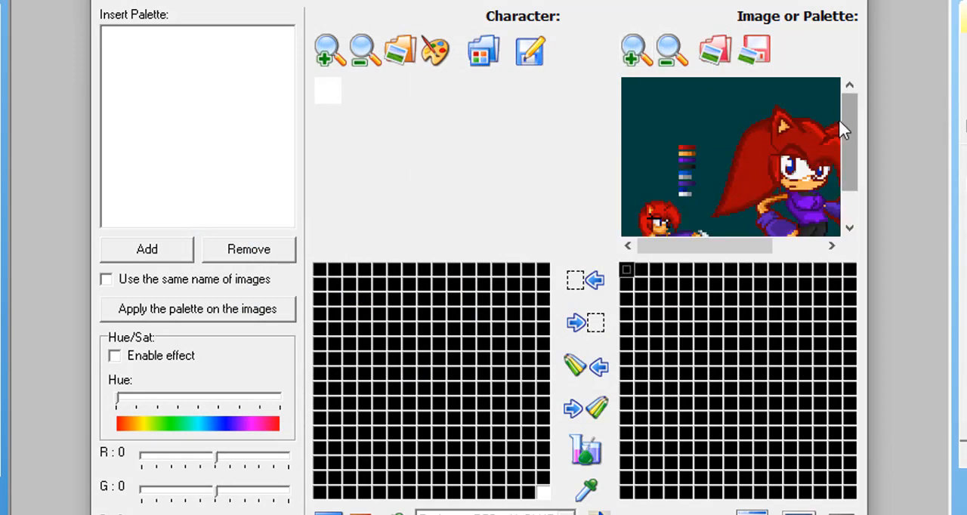
left_click_drag(845, 121, 848, 164)
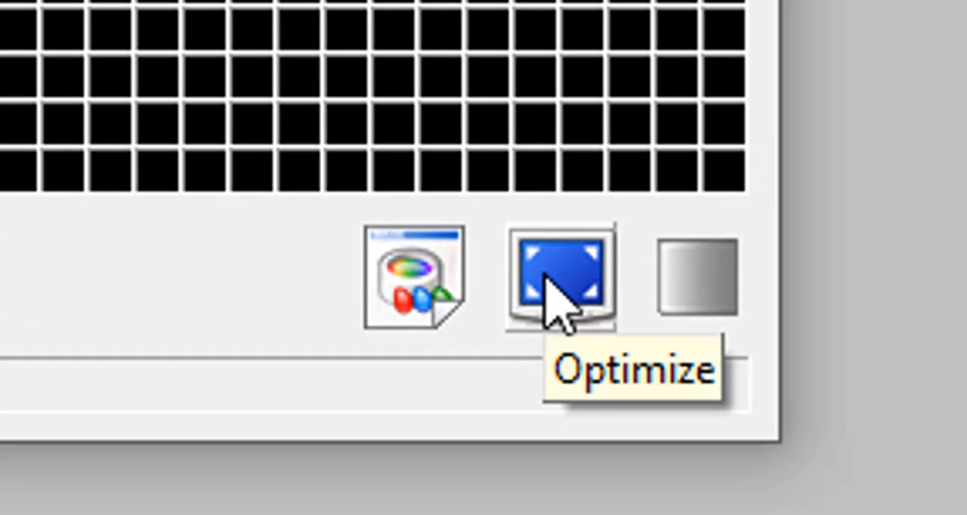
left_click(546, 278)
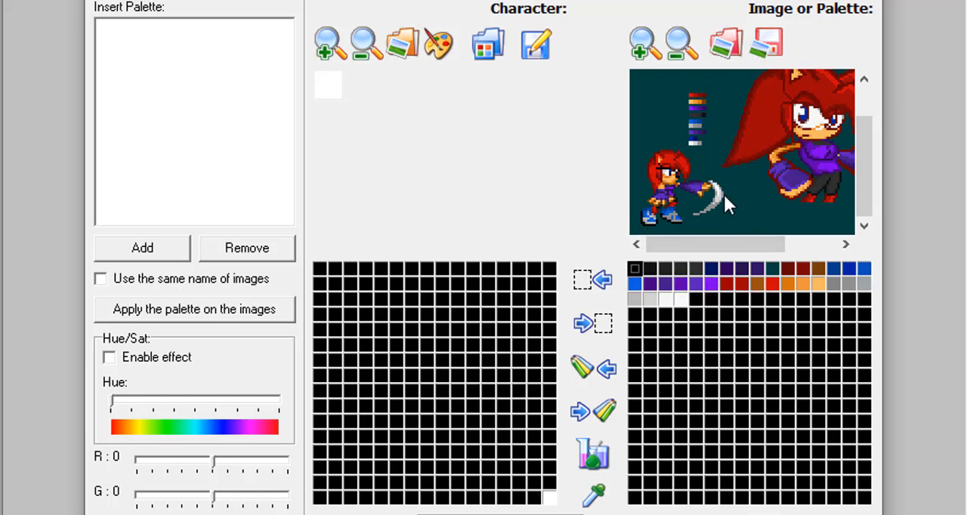
left_click(643, 45)
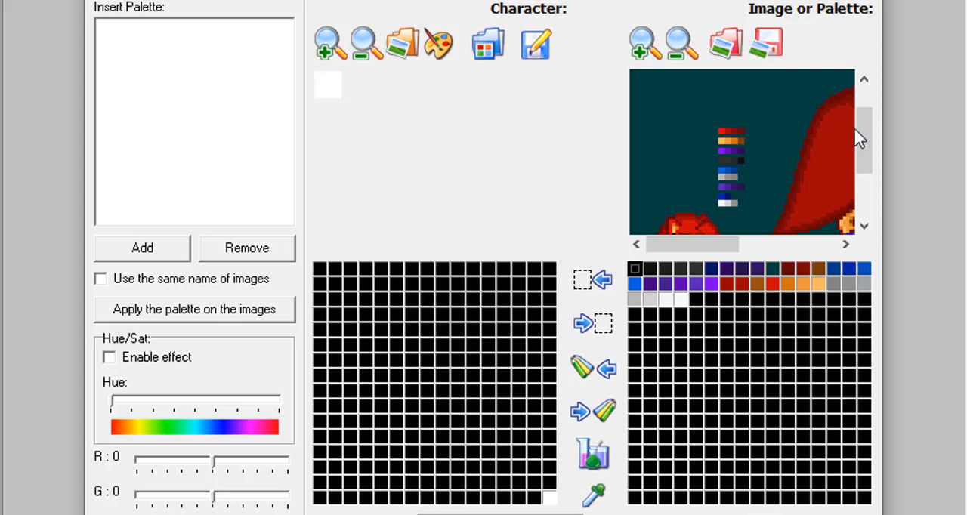
Transfer the reference image's dark teal background color into the last cell of the character palette.
left_click_drag(859, 139, 845, 169)
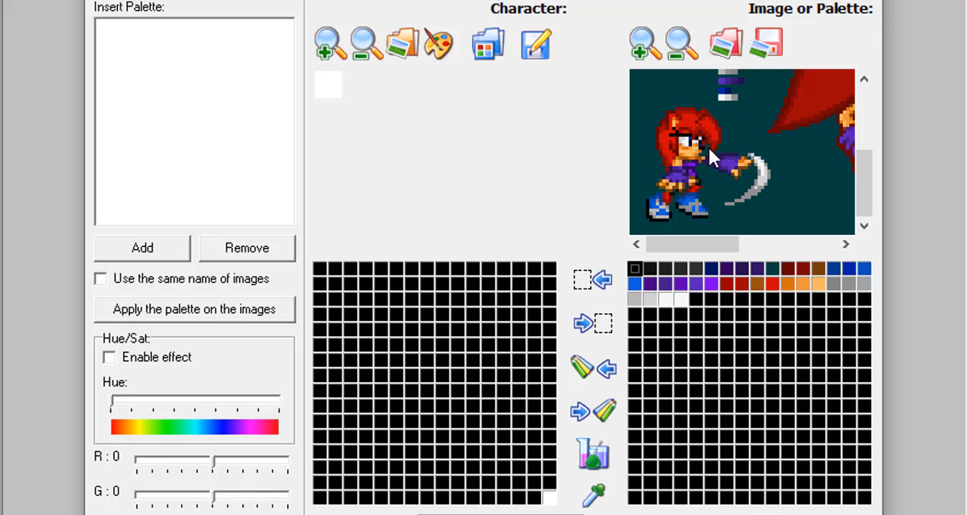
left_click_drag(670, 242, 699, 241)
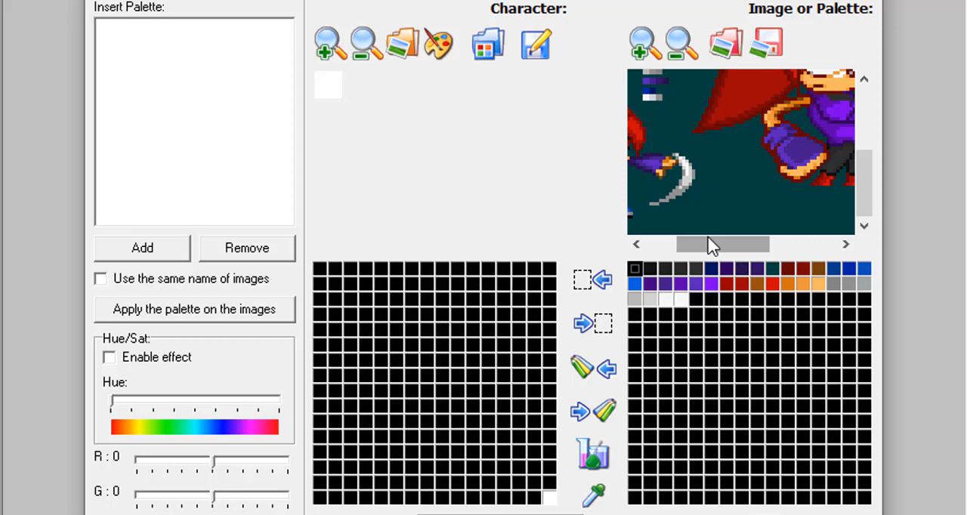
left_click_drag(710, 246, 643, 247)
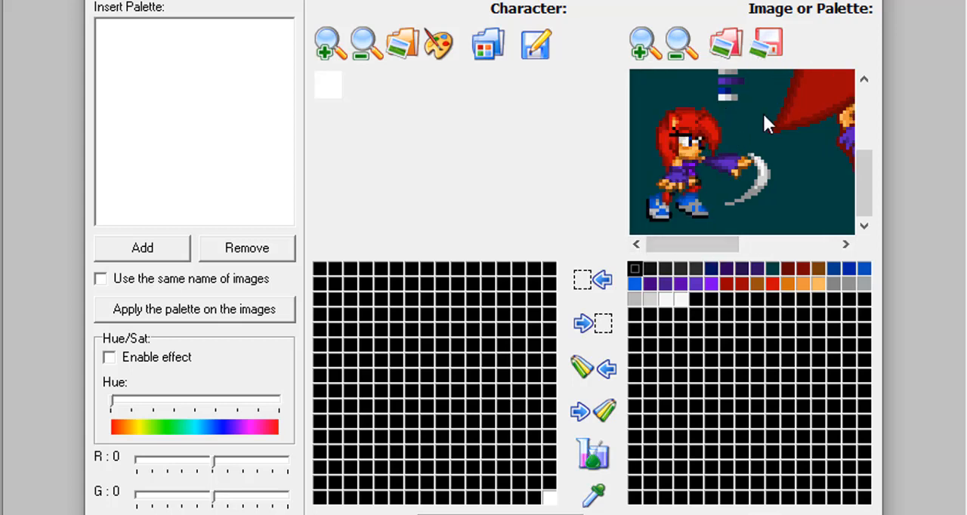
mouse_move(863, 172)
left_mouse_down()
mouse_move(863, 135)
mouse_move(860, 164)
left_mouse_up()
left_click_drag(858, 165, 868, 144)
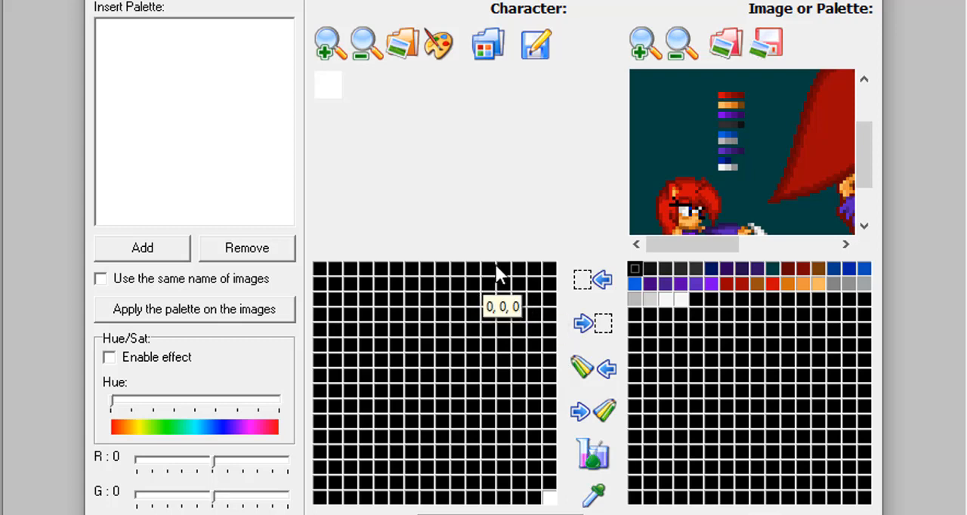
left_click(663, 99)
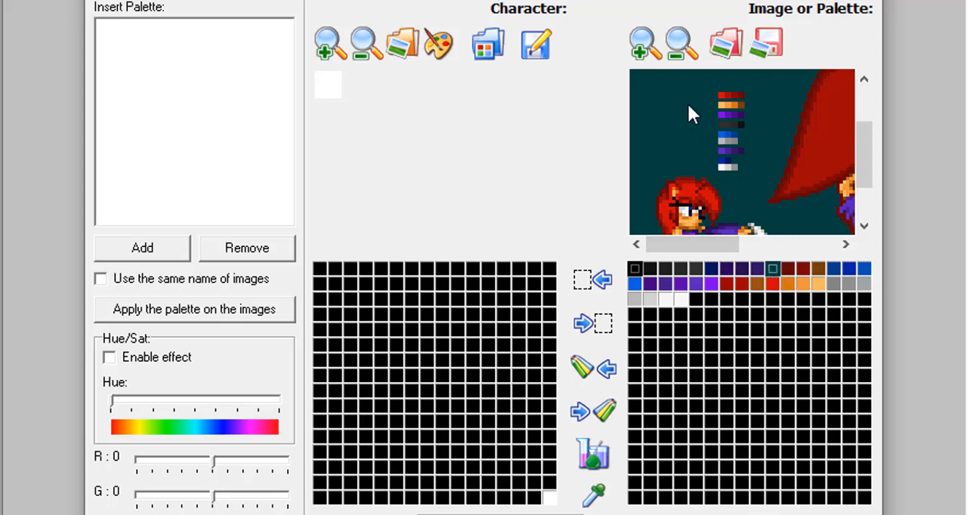
left_click(553, 496)
left_click(596, 372)
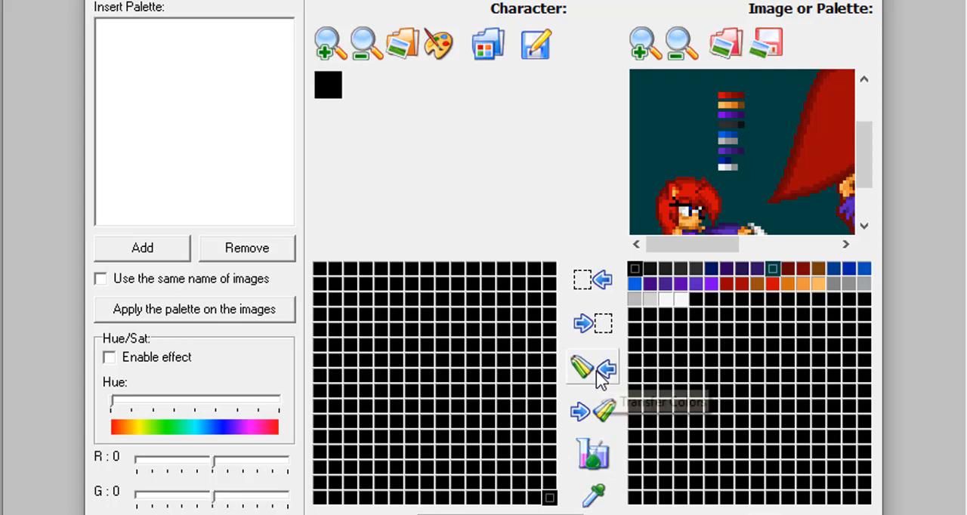
left_click(770, 267)
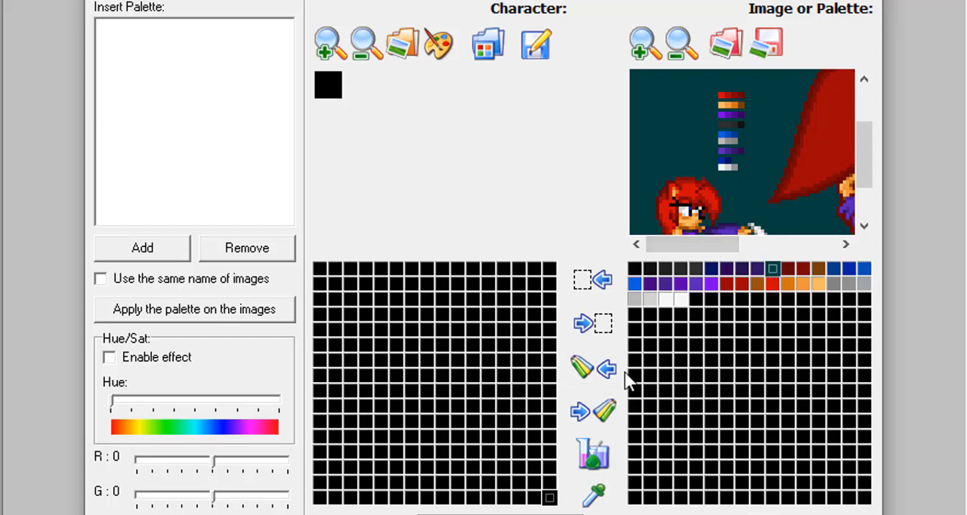
left_click(596, 377)
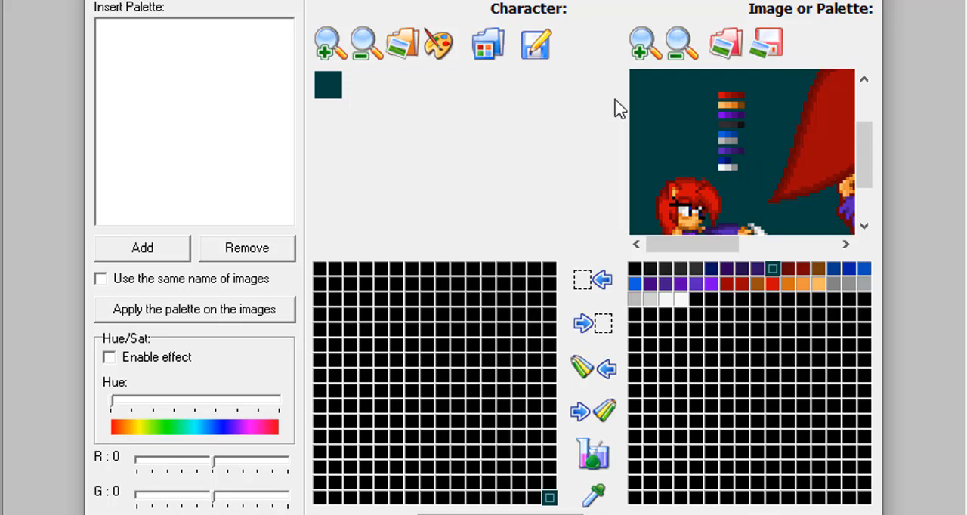
Transfer the four red shades from the reference swatches into the first four cells of the character palette's first row.
left_click(719, 96)
left_click(732, 96)
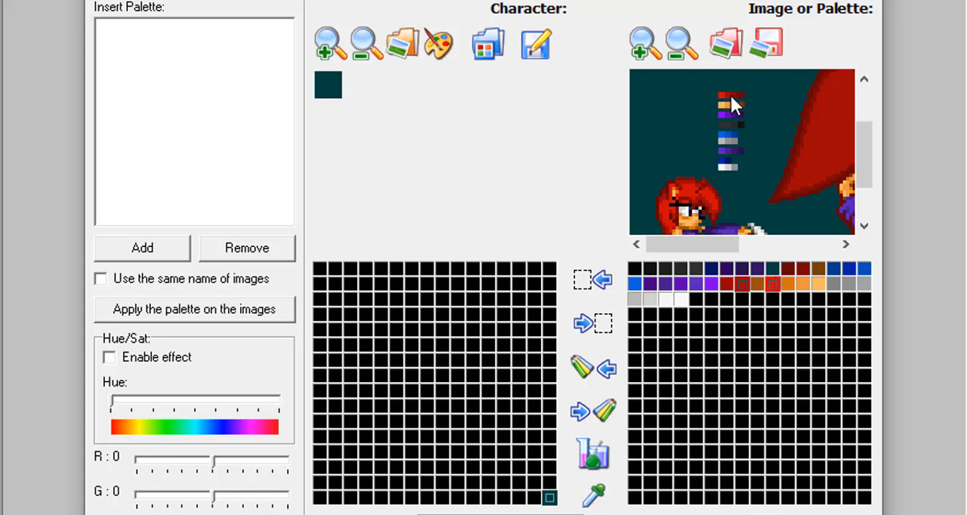
left_click(737, 96)
left_click(741, 97)
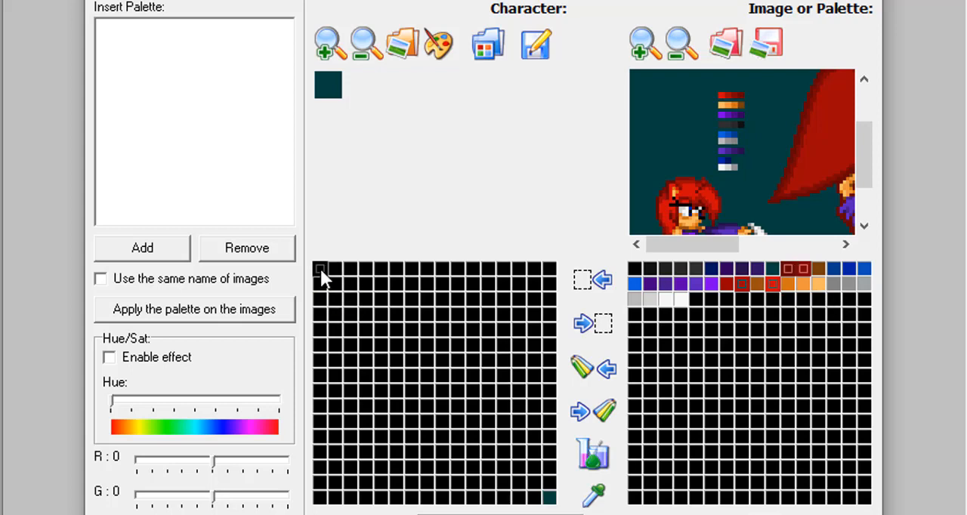
left_click(364, 264, "shift")
left_click(608, 370)
Copy the four orange and brown shades from the reference into the first four cells of the character palette's second row.
left_click(817, 284)
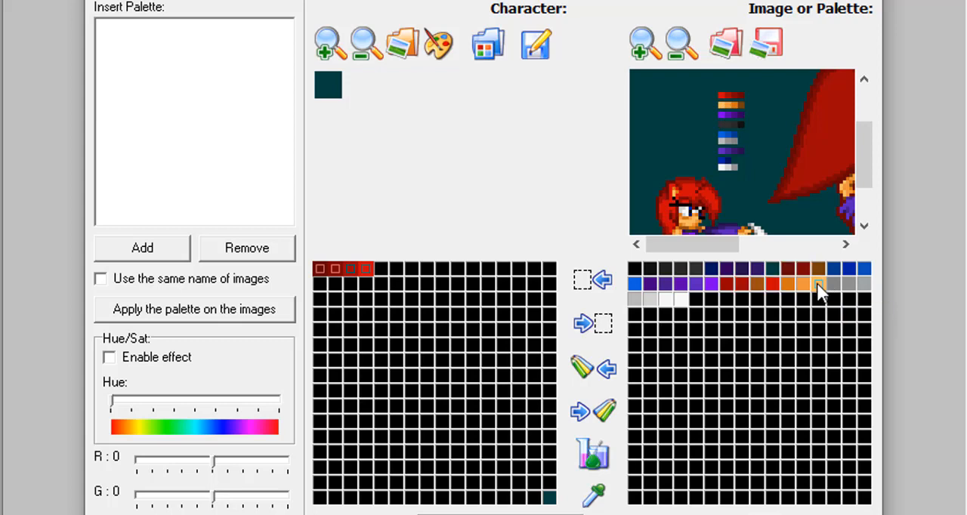
left_click(725, 102, "ctrl")
left_click(737, 105, "ctrl")
left_click(738, 101, "ctrl")
left_click(316, 281)
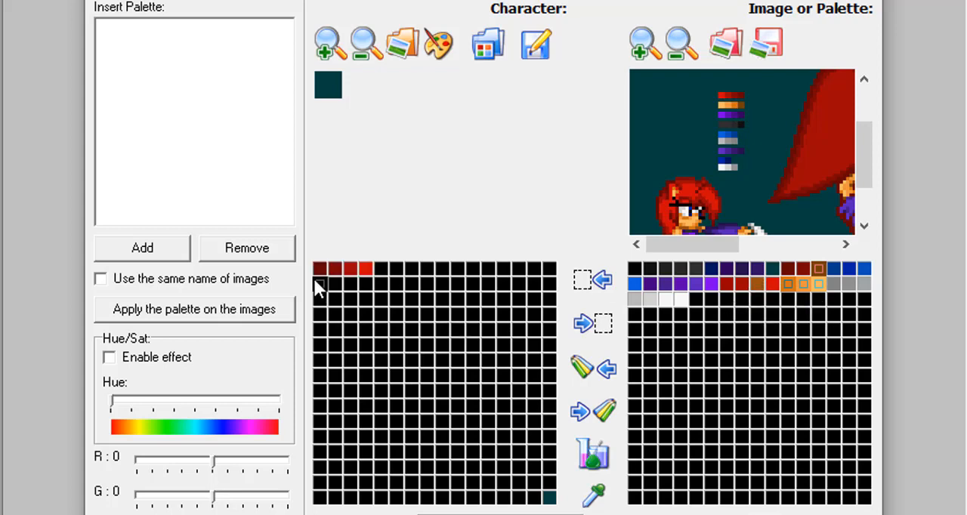
left_click(366, 282, "shift")
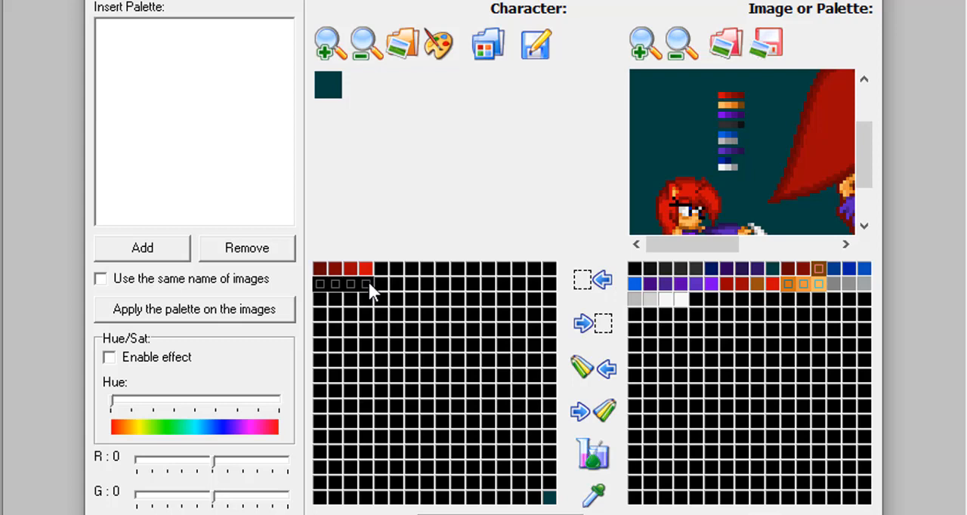
left_click(604, 378)
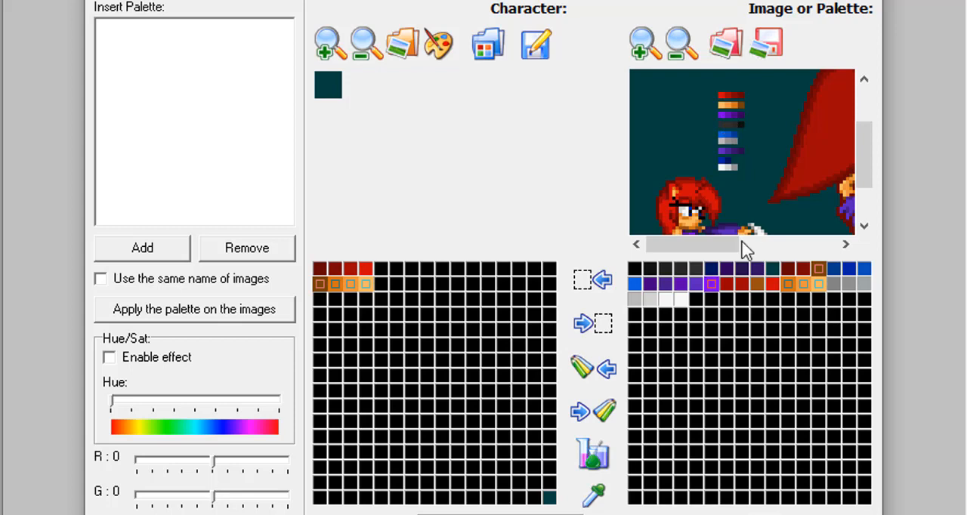
Transfer the four bright purple shades from the third swatch strip into the first four cells of the character palette's third row.
left_click(711, 284)
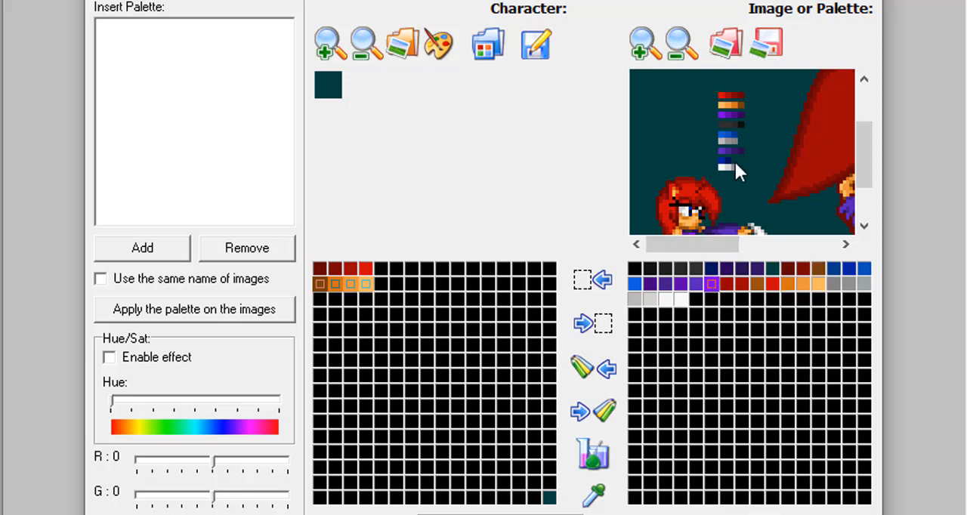
left_click(726, 114)
left_click(738, 115)
left_click(740, 118)
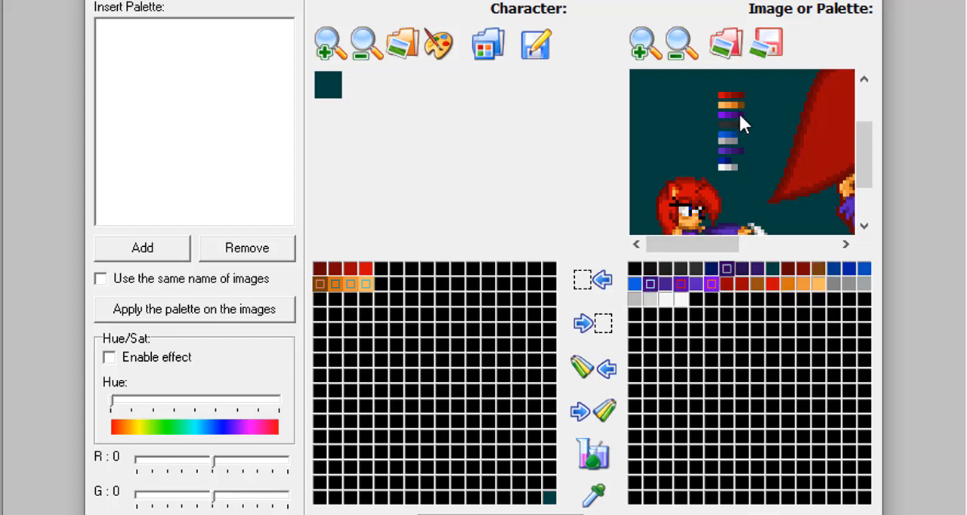
left_click(320, 299)
left_click(367, 300, "shift")
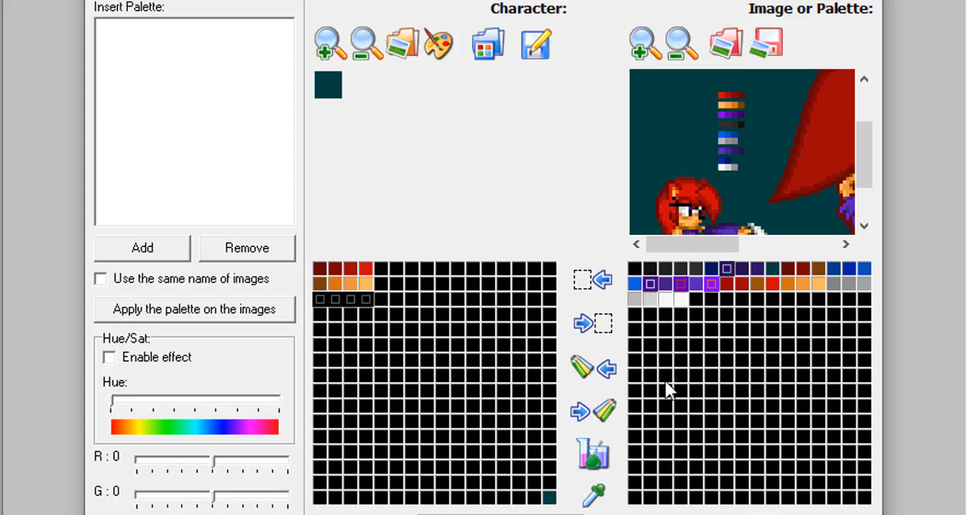
left_click(613, 381)
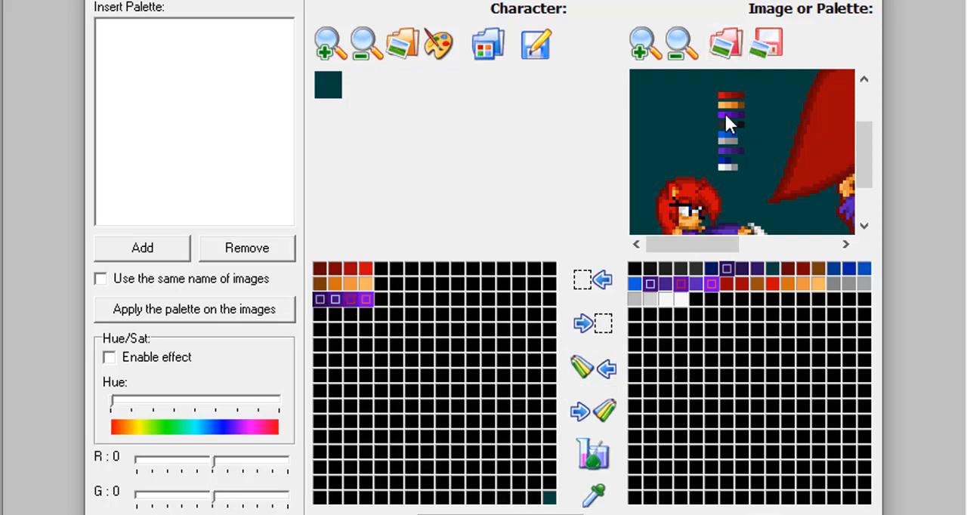
Copy the four bluish purple shades from the lower purple swatch strip into the first four cells of the character palette's fourth row.
left_click(696, 279)
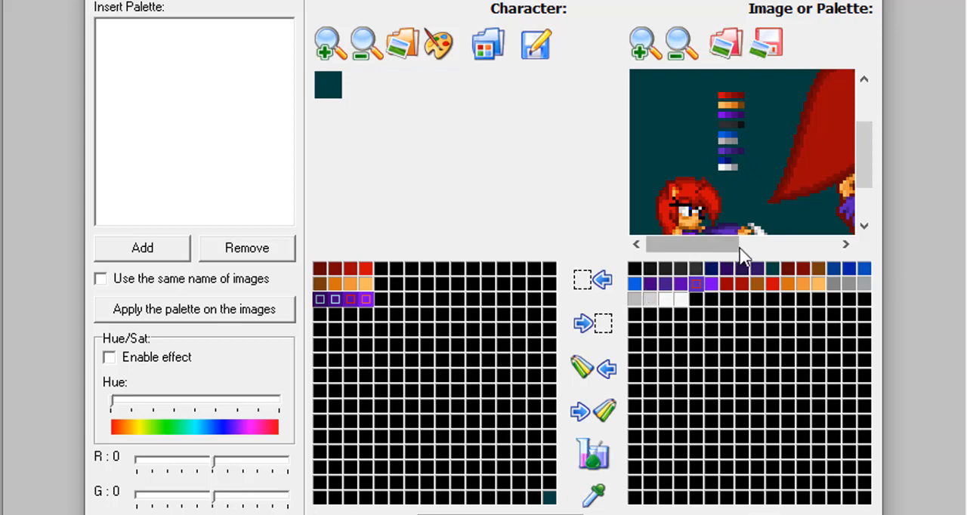
left_click(726, 148)
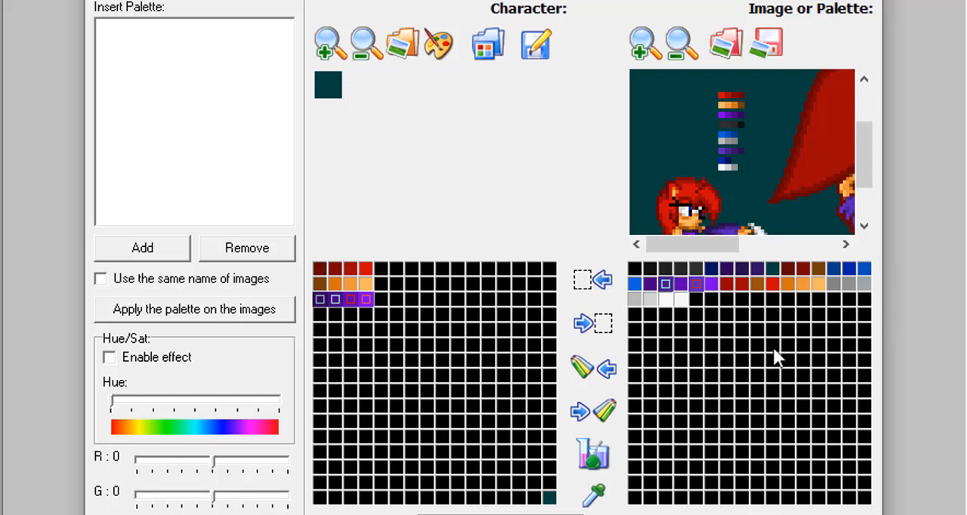
left_click(732, 149)
left_click(738, 148)
left_click(320, 313)
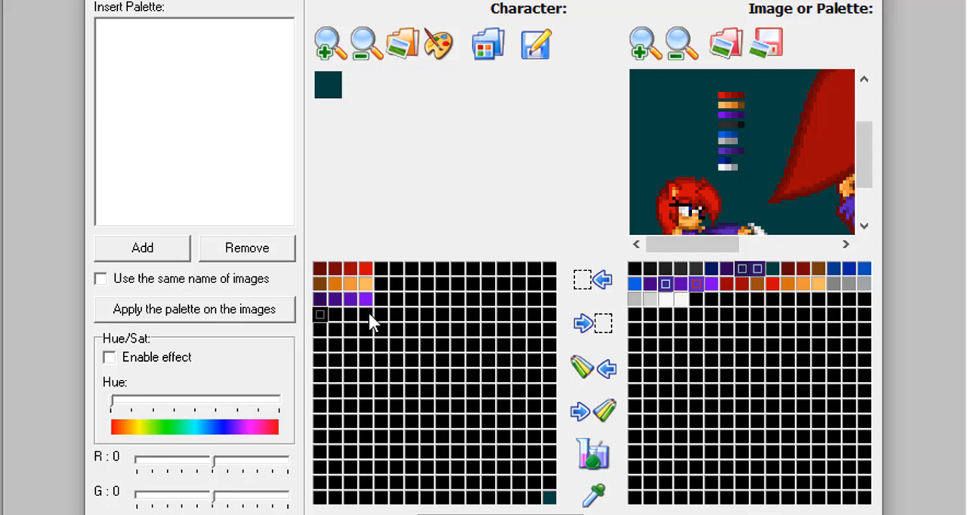
left_click(604, 369)
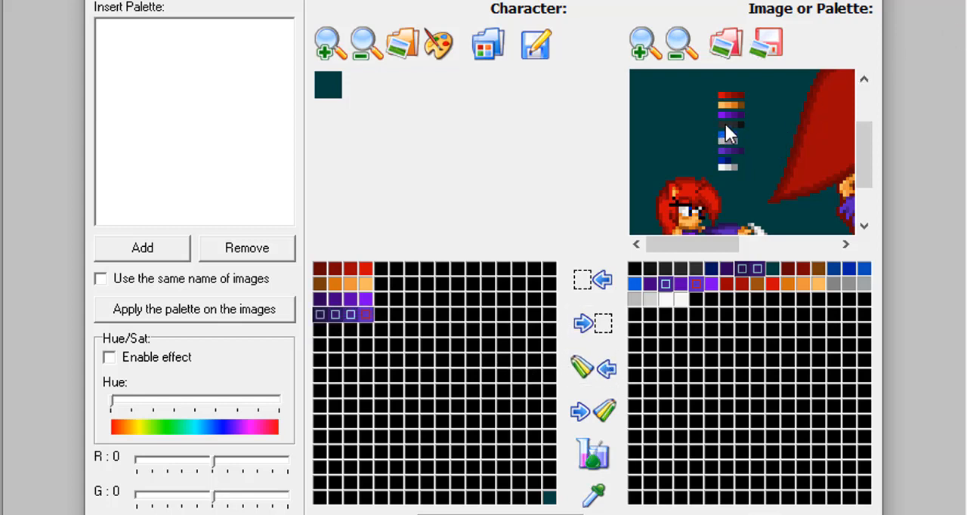
Transfer the four near-black shades from the reference palette into the first four cells of the character palette's fifth row.
left_click(688, 269)
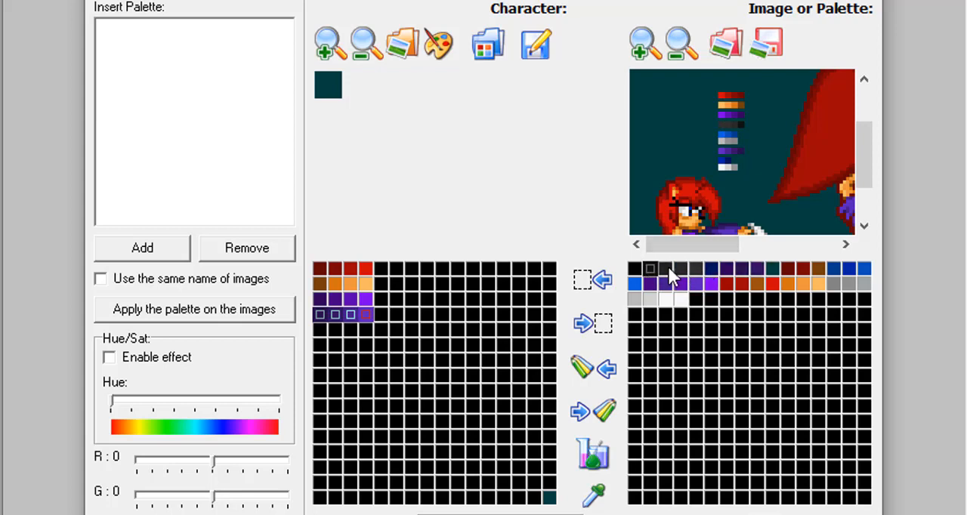
left_click(694, 268, "shift")
left_click(325, 330)
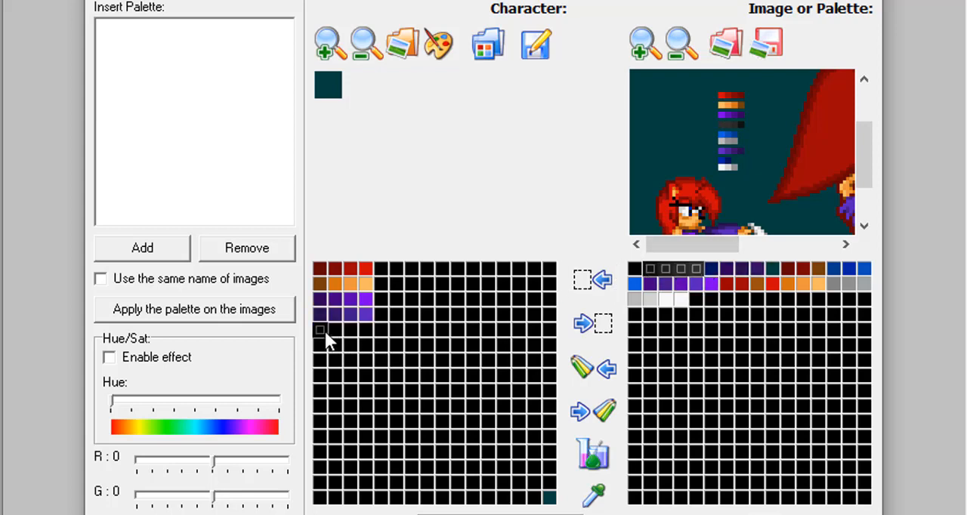
left_click(362, 328, "shift")
left_click(590, 368)
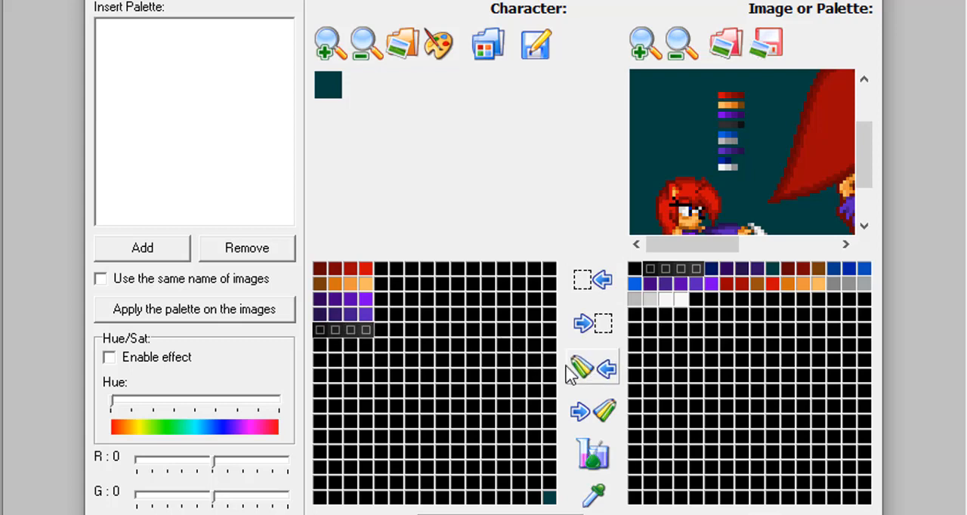
Transfer the three blue shades from the blue swatch strip into the first three cells of the character palette's seventh row.
left_click(325, 348)
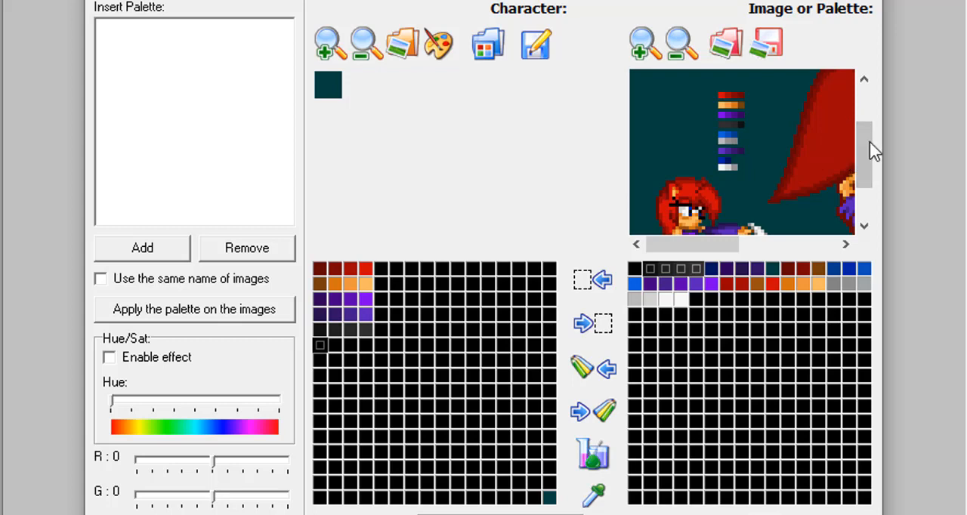
left_click_drag(874, 151, 868, 180)
left_click_drag(686, 244, 807, 246)
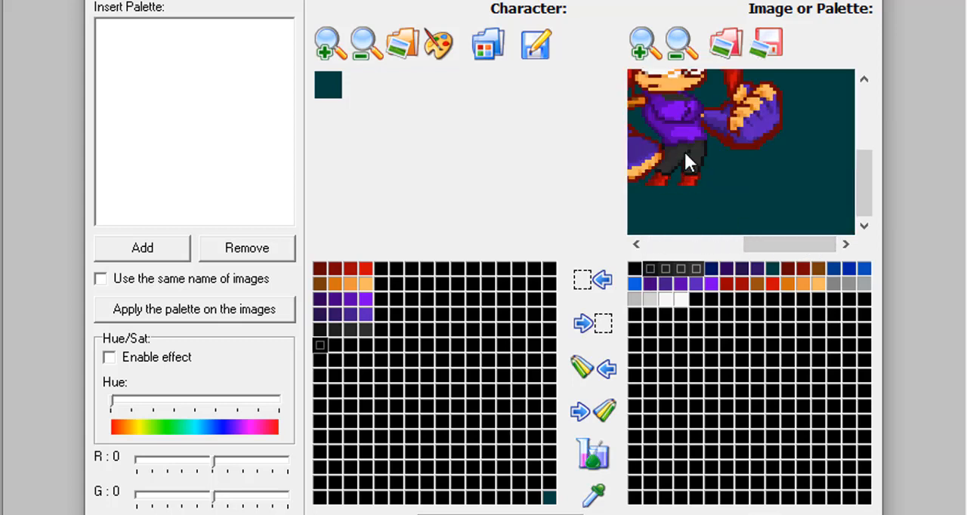
left_click_drag(781, 246, 701, 246)
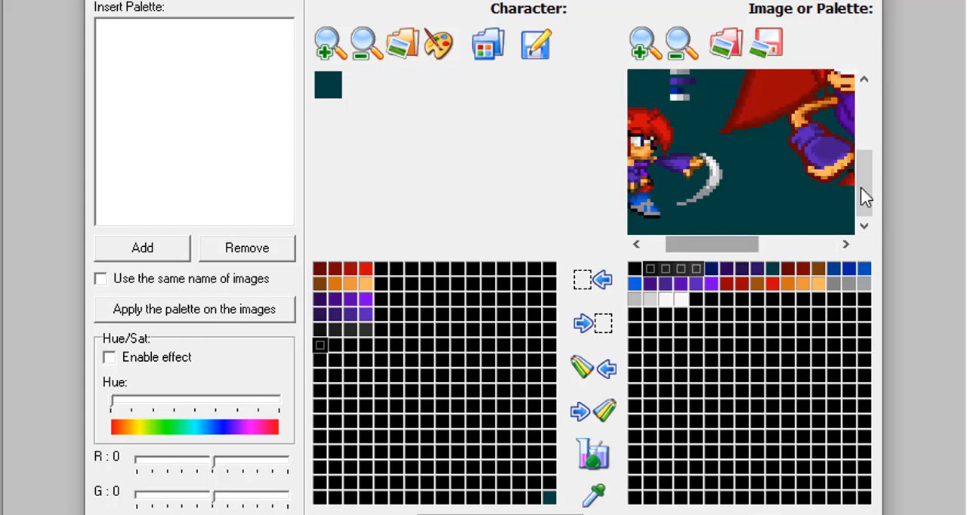
left_click_drag(871, 165, 872, 101)
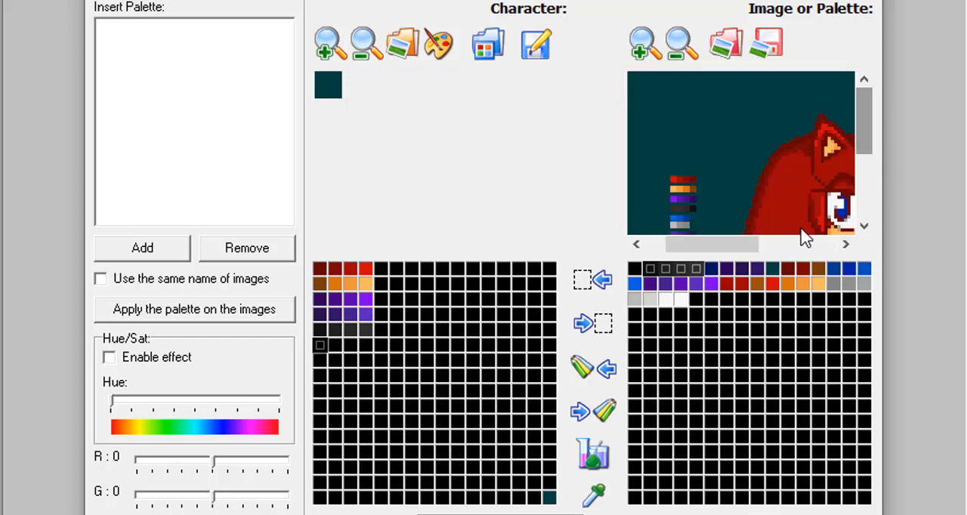
left_click_drag(745, 244, 725, 243)
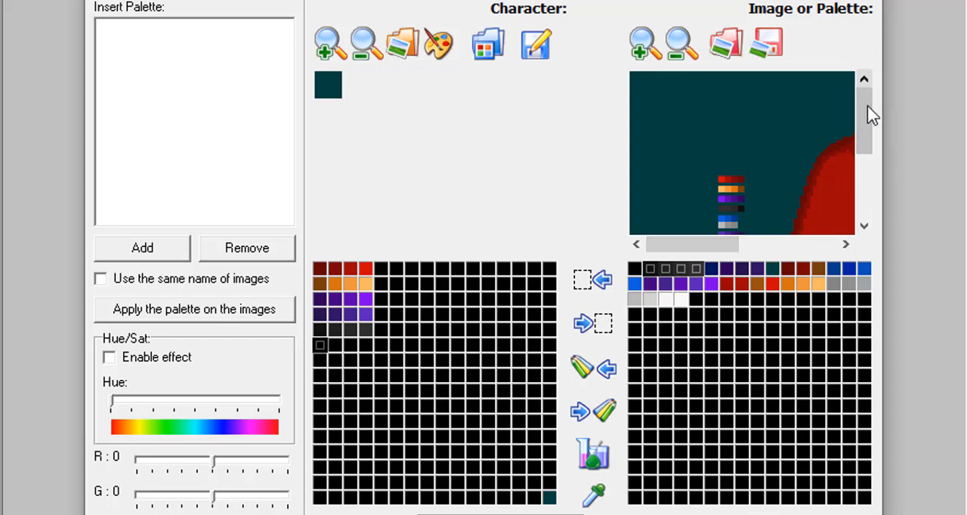
left_click_drag(870, 133, 865, 159)
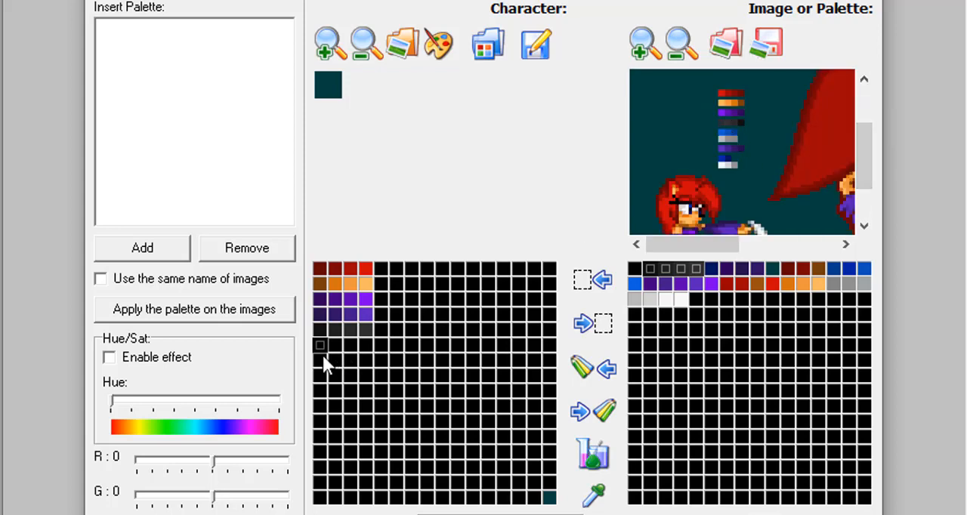
left_click(725, 134)
left_click(733, 130)
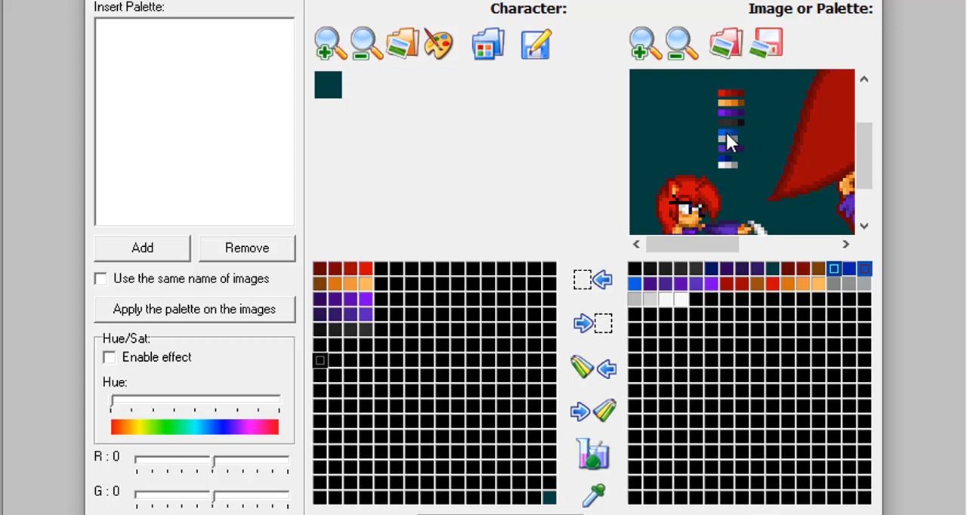
left_click(723, 131)
left_click(593, 368)
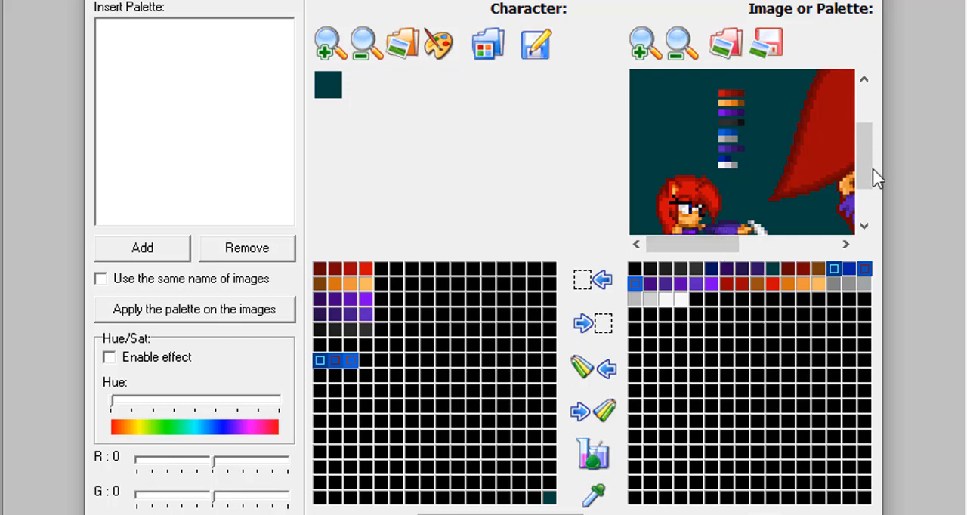
Transfer the three gray shades from the gray swatch strip into the first three cells of the character palette's eighth row.
left_click_drag(866, 145, 861, 209)
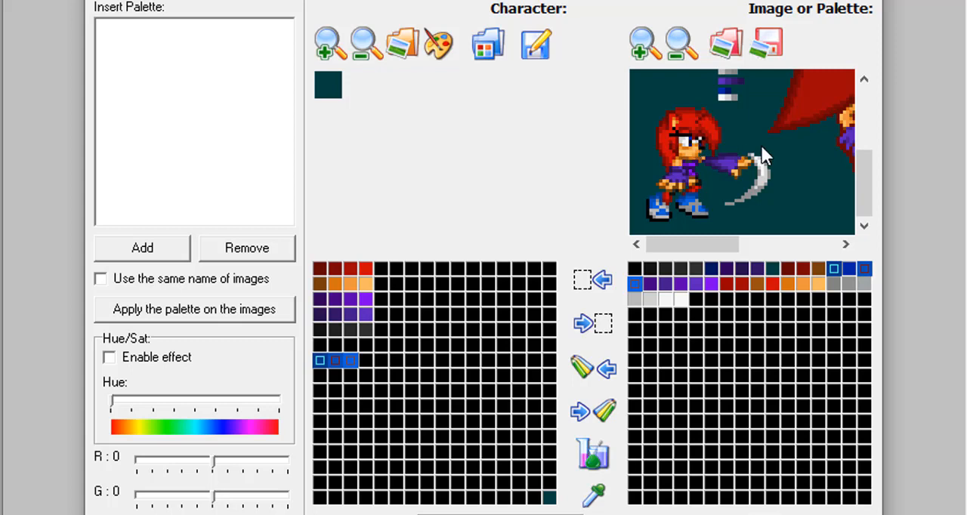
left_click_drag(872, 174, 869, 140)
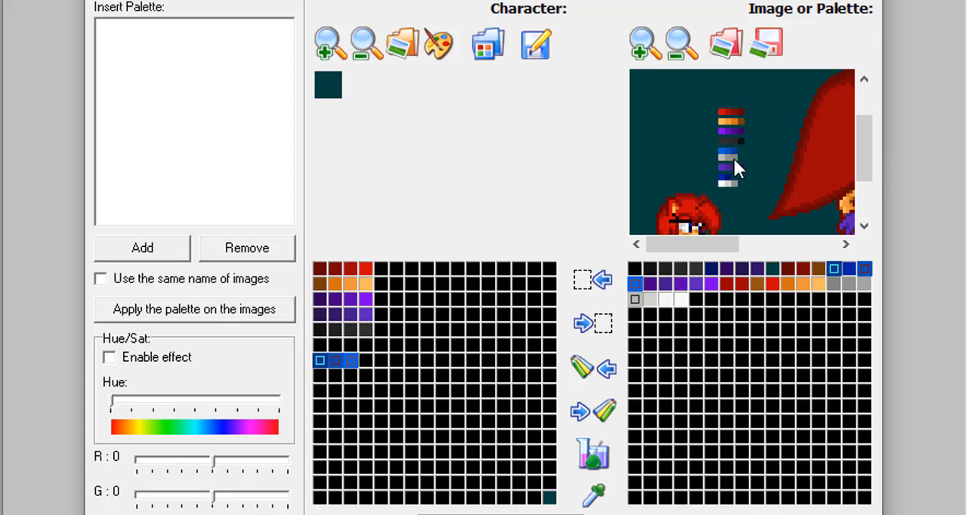
left_click(639, 299)
left_click(728, 153)
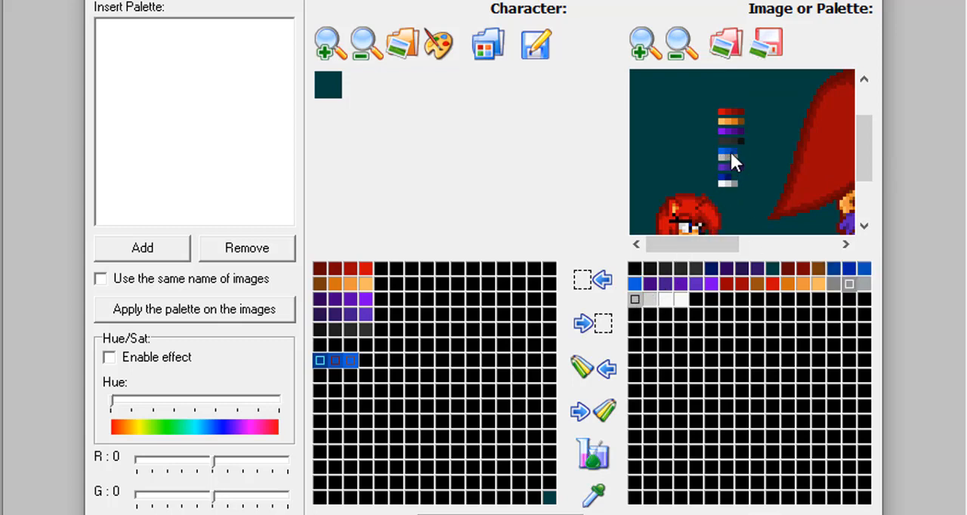
left_click(732, 155)
left_click(320, 375)
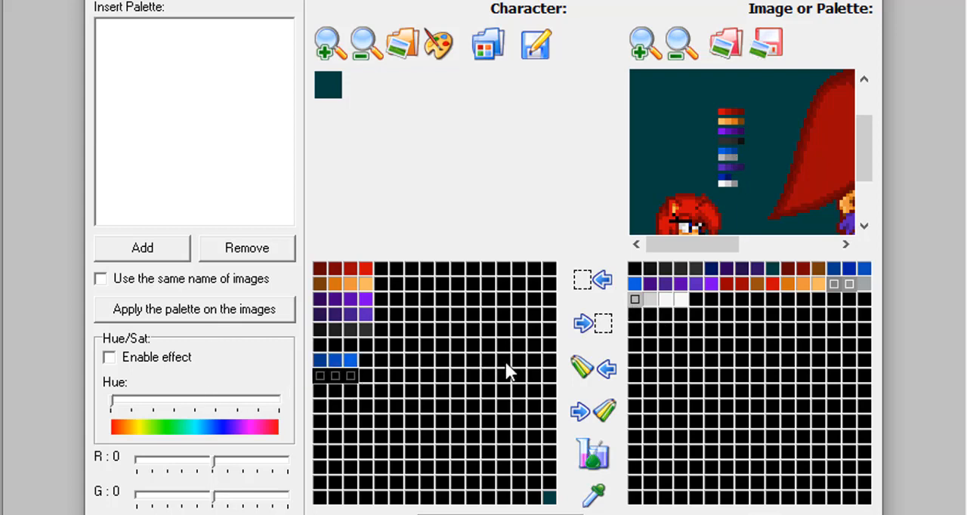
left_click(581, 368)
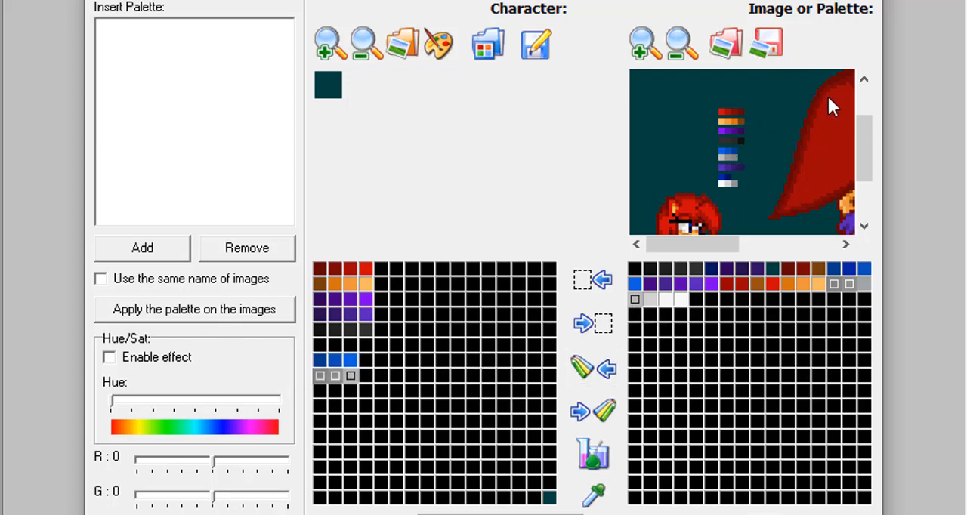
Transfer the two dark blue shades from the lower blue swatch strip into the first two cells of the character palette's tenth row.
left_click_drag(869, 164, 841, 215)
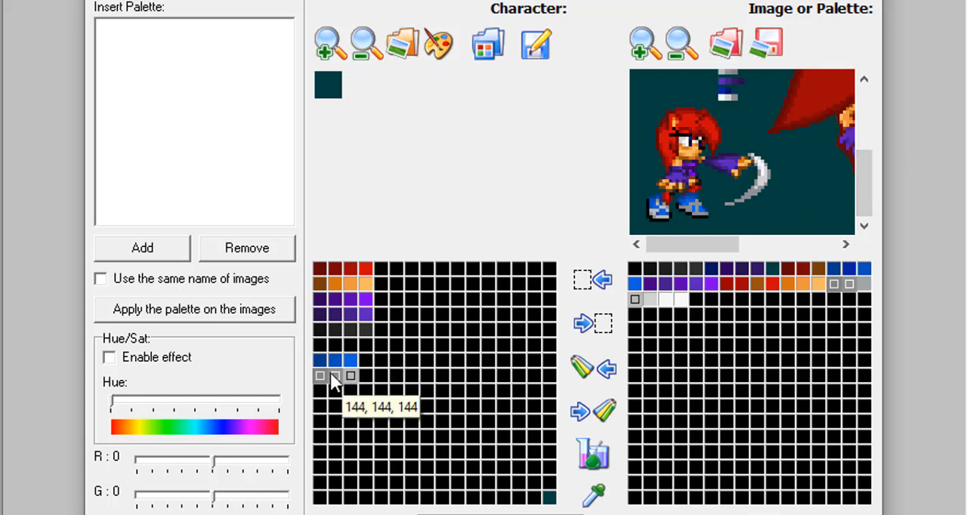
left_click(320, 406)
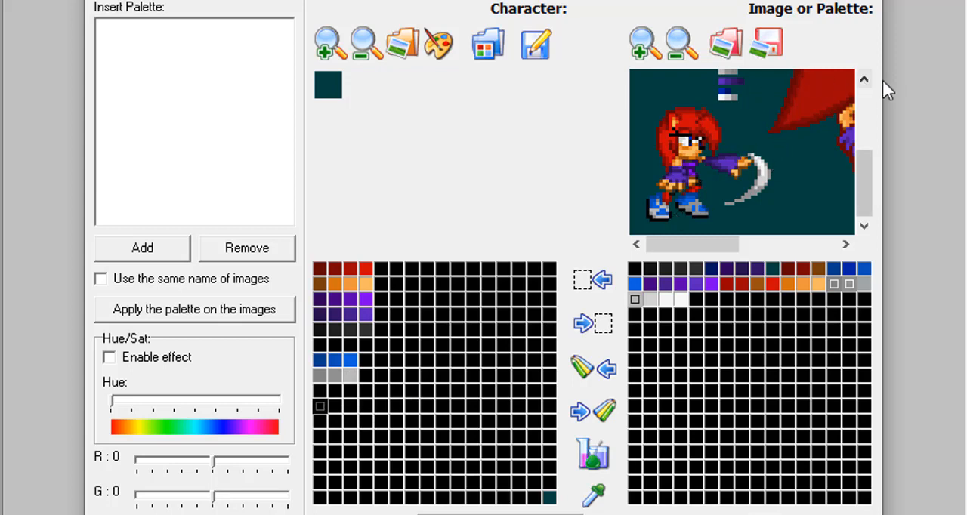
left_click(863, 79)
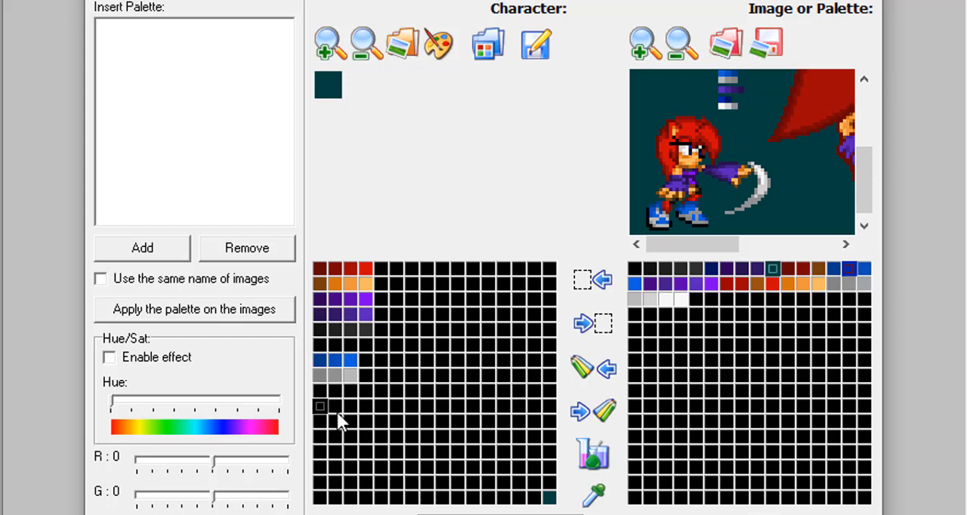
left_click(587, 369)
left_click(322, 404)
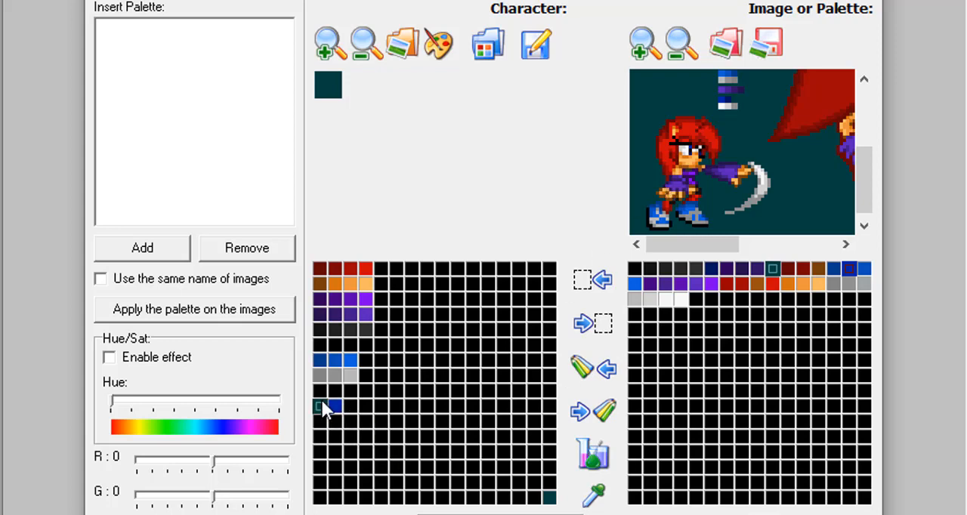
left_click(728, 99)
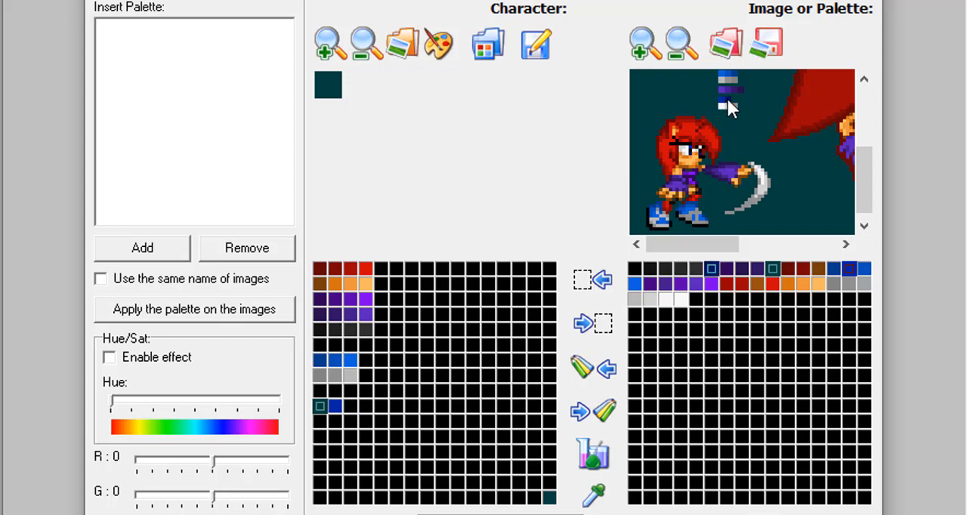
left_click(848, 267)
left_click(593, 375)
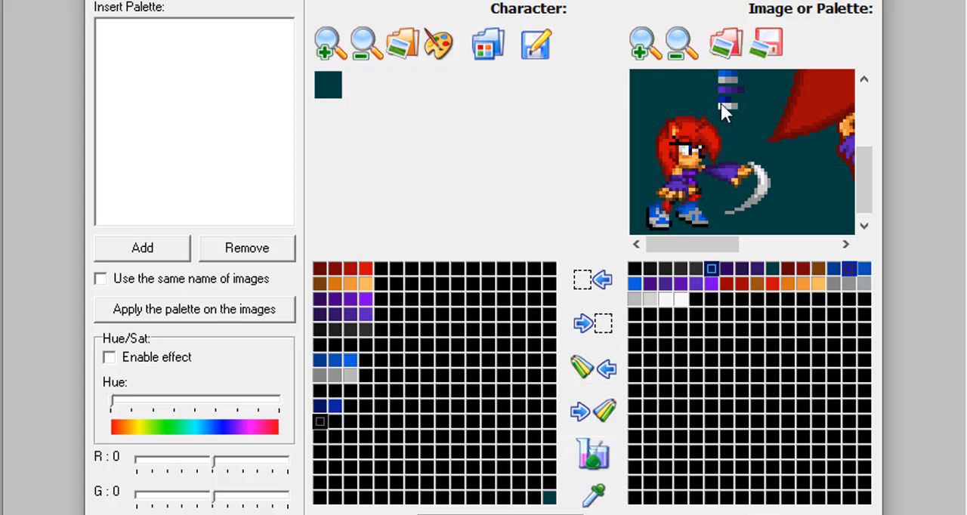
Transfer the four gray-to-white shades from the reference palette into the first four cells of the character palette's eleventh row.
left_click(665, 298)
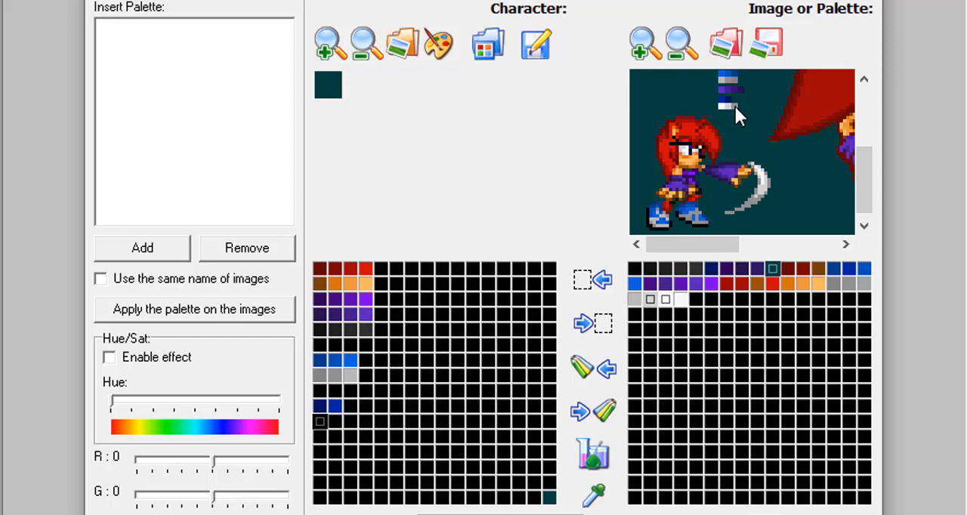
left_click(663, 298)
left_click(350, 420)
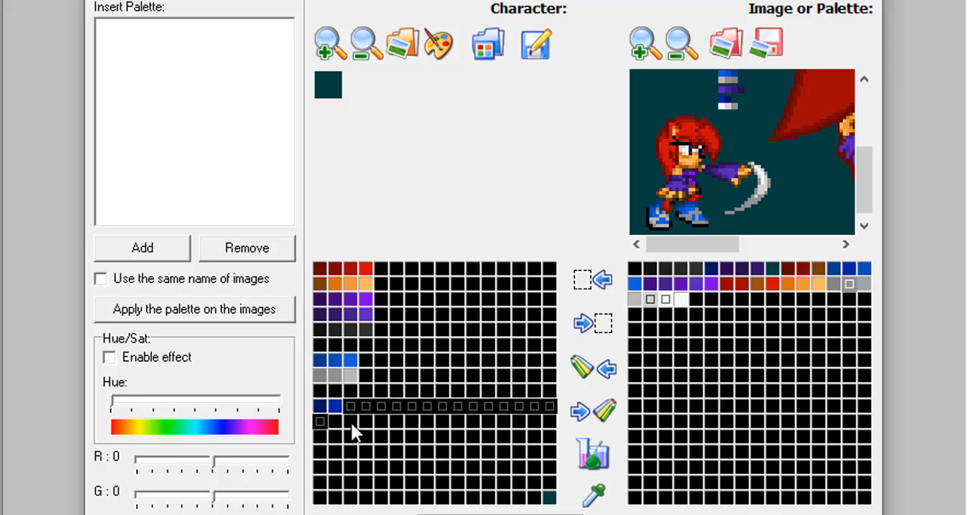
left_click(596, 370)
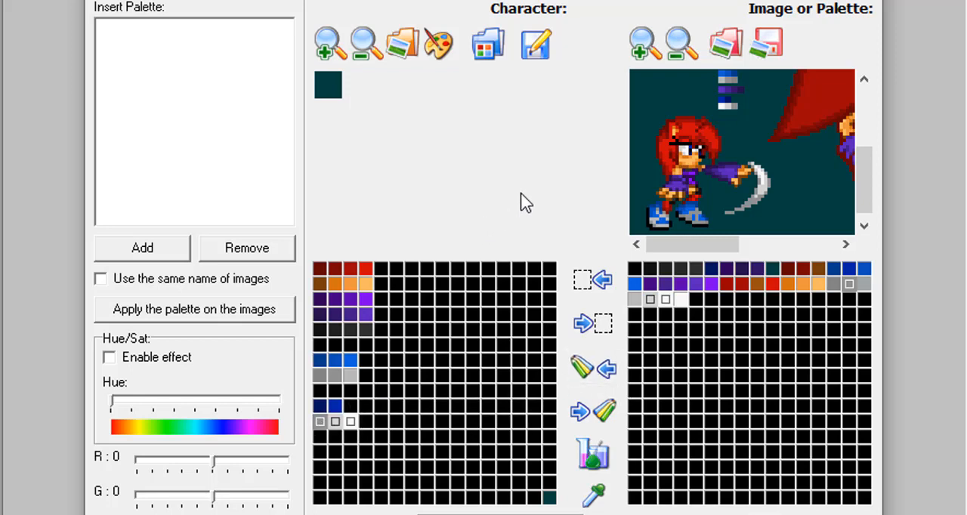
left_click(678, 301)
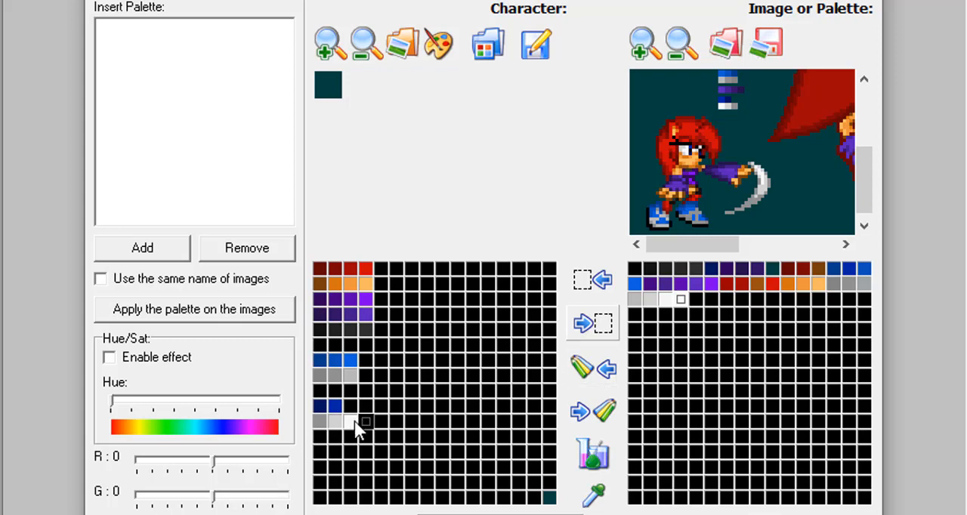
left_click(582, 371)
Save the character palette as a Mugen Palette file named Red in the Hiromi folder inside Documents > mugen.
left_click(531, 46)
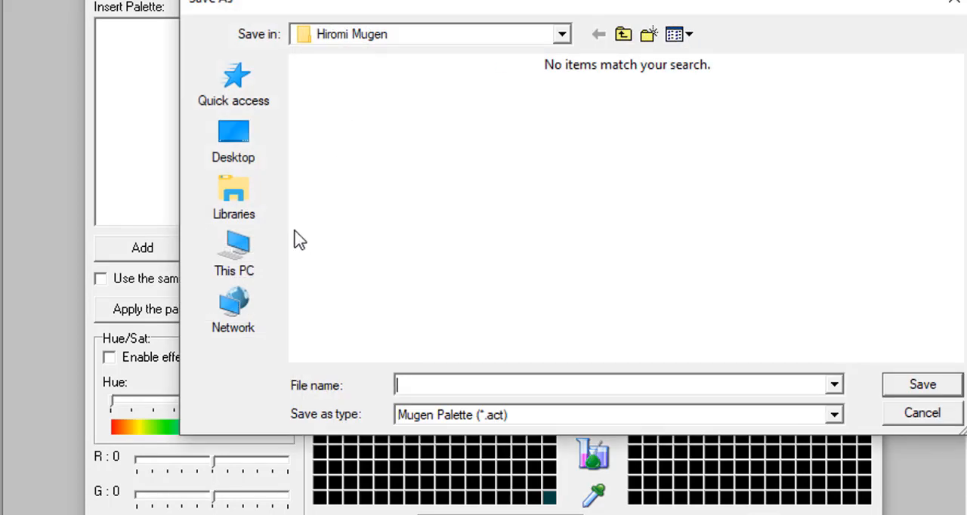
left_click(243, 197)
left_click(657, 82)
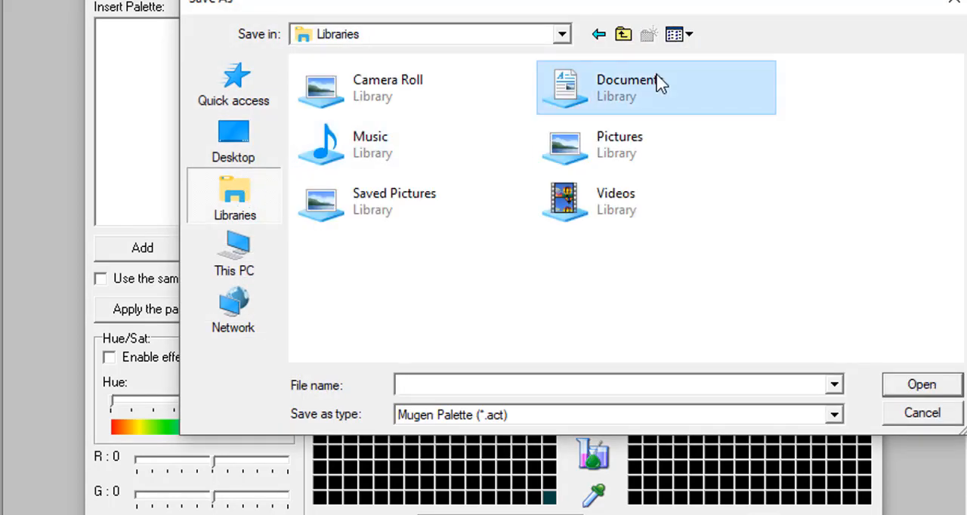
double_click(651, 84)
scroll(325, 264, "down", 1)
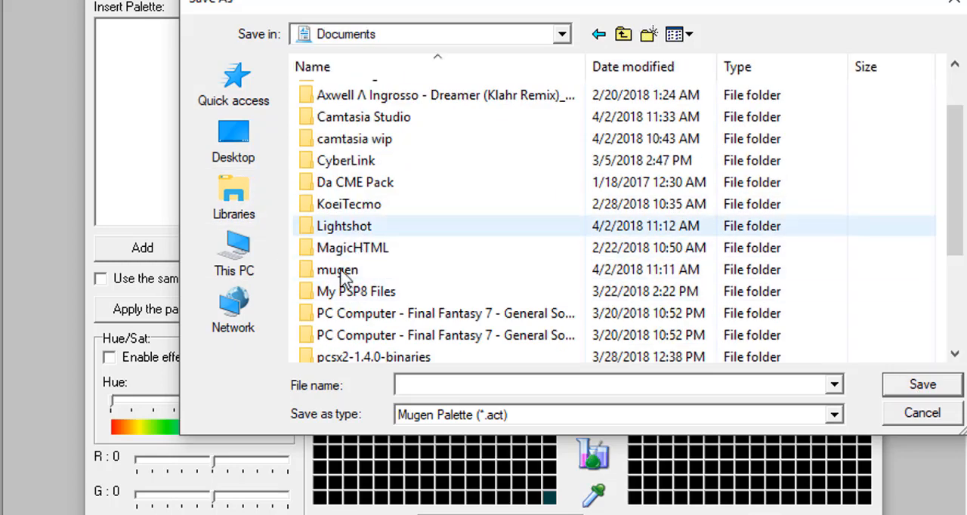
double_click(340, 273)
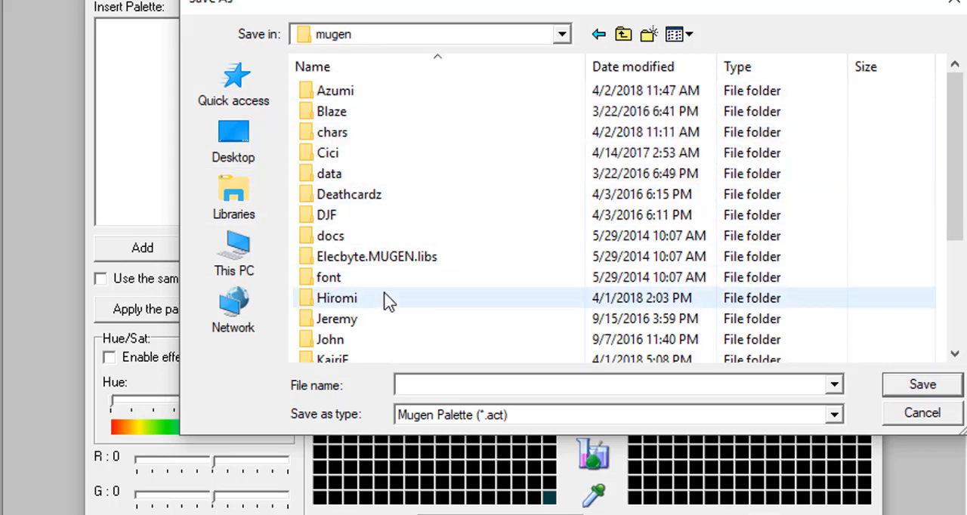
double_click(373, 305)
left_click(529, 386)
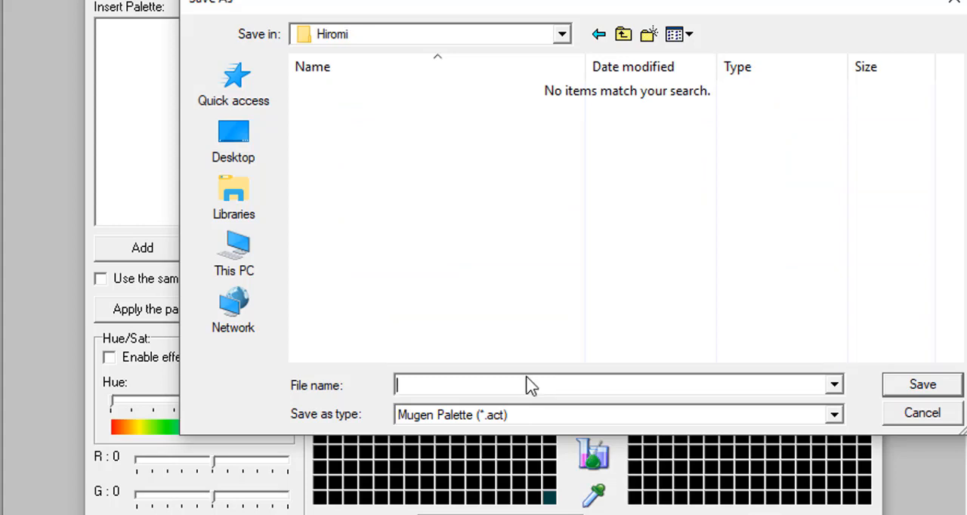
type("Red")
key("Return")
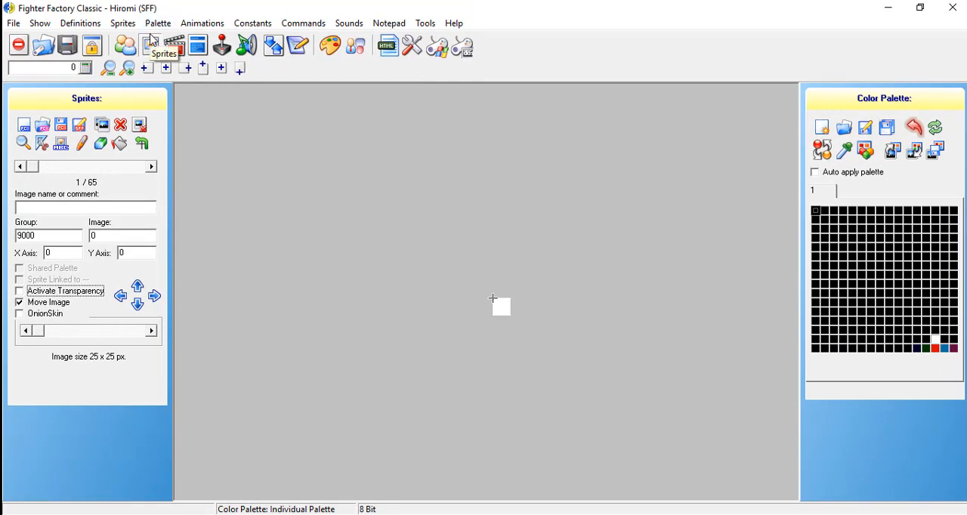
Add Red.act to the ACT palettes list in the character's definitions.
left_click(128, 48)
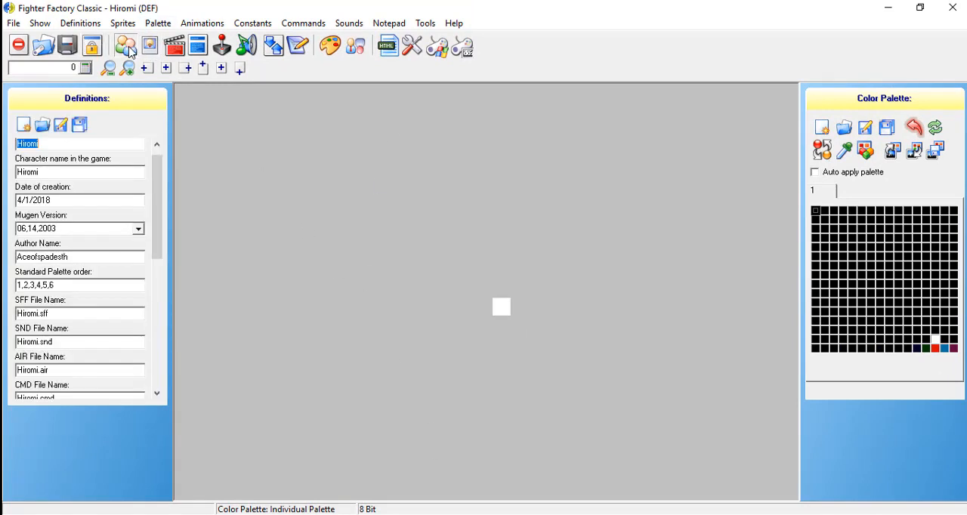
left_click_drag(158, 178, 158, 334)
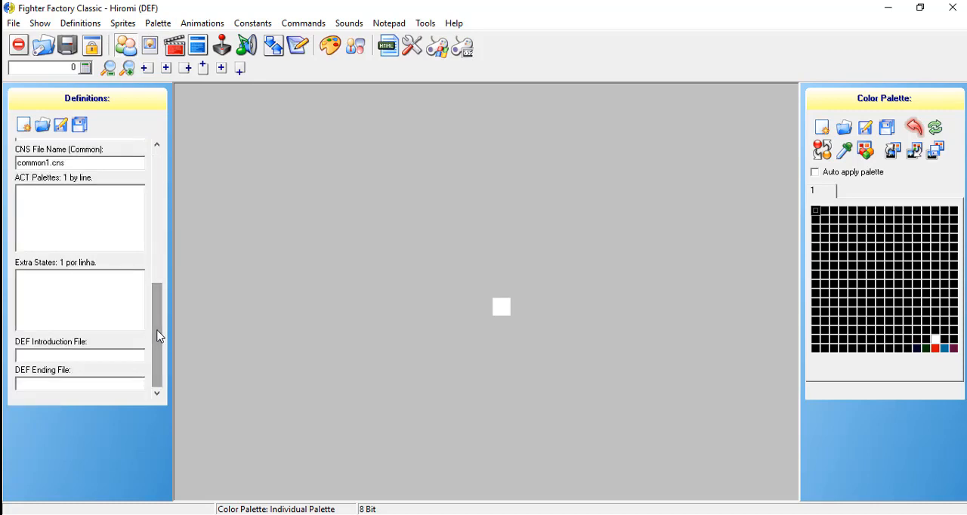
left_click(98, 202)
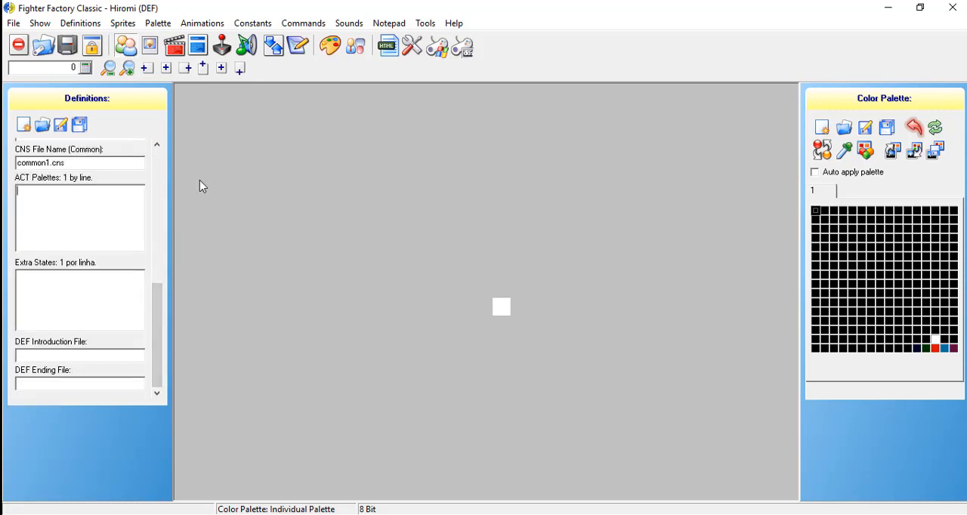
type("Red.act")
Reopen the definitions to check the ACT palette entry, and save all of the character's files.
left_click(148, 47)
left_click(136, 49)
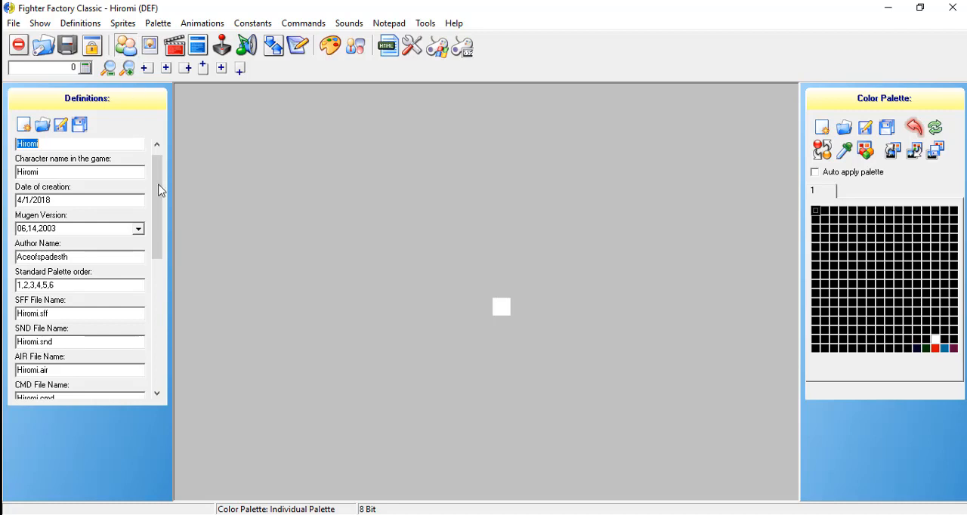
left_click_drag(159, 189, 171, 308)
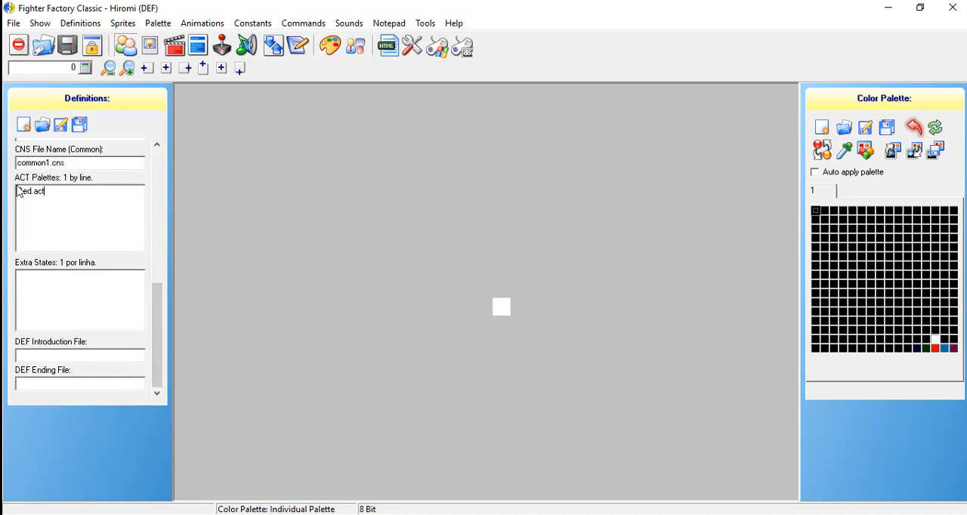
left_click(48, 194)
key("ctrl+a")
left_click_drag(161, 302, 156, 148)
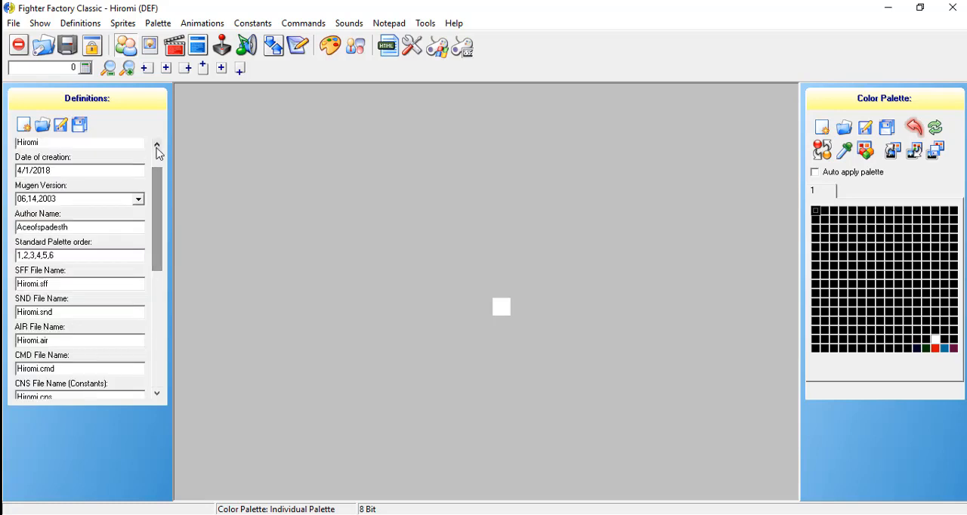
left_click(68, 47)
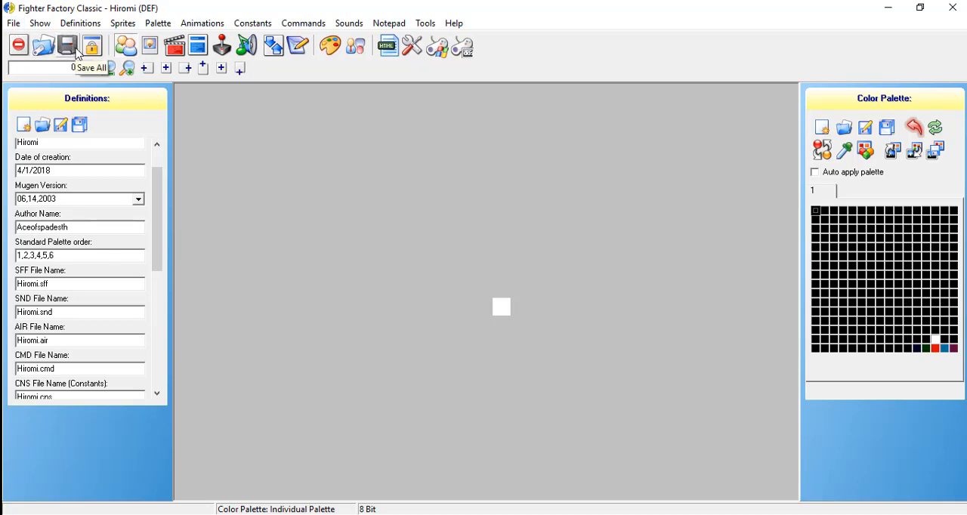
Close the current character and reopen the recent file Hiromi.def.
left_click(19, 47)
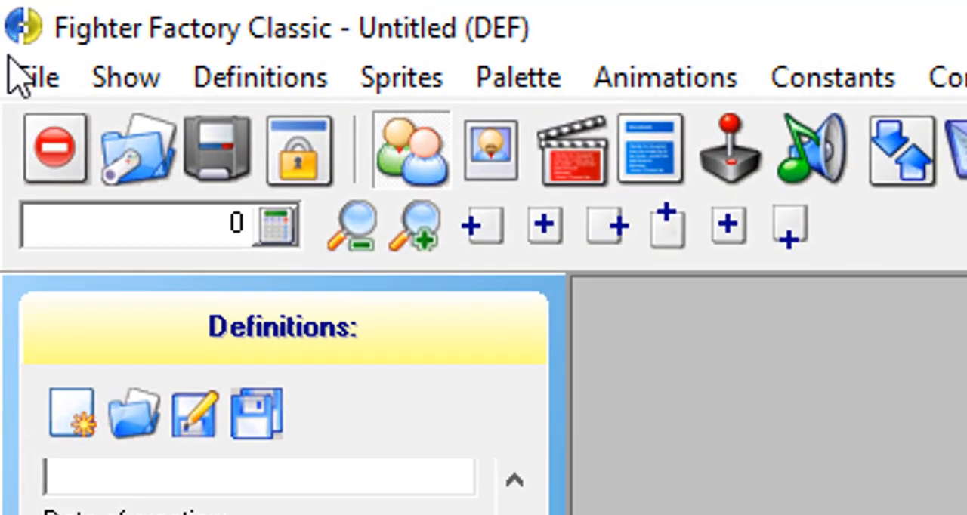
left_click(42, 80)
mouse_move(181, 208)
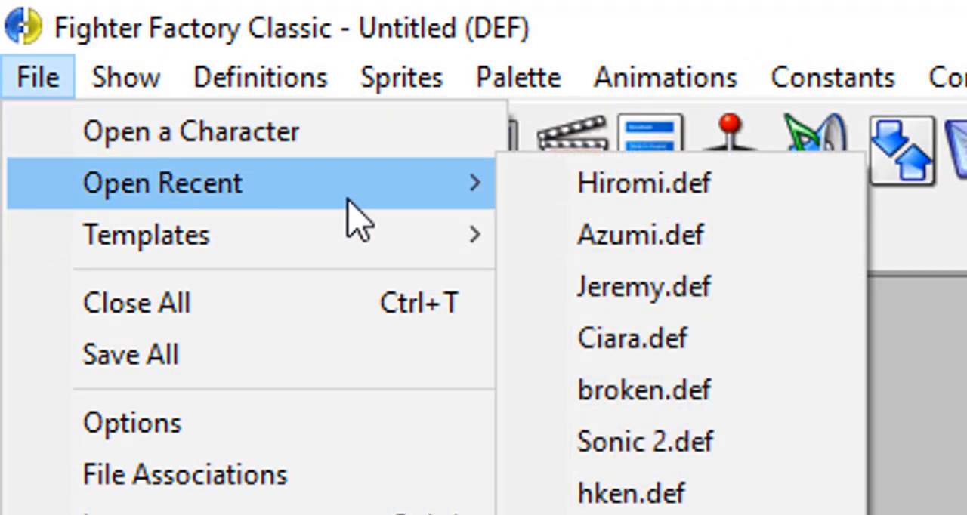
left_click(591, 189)
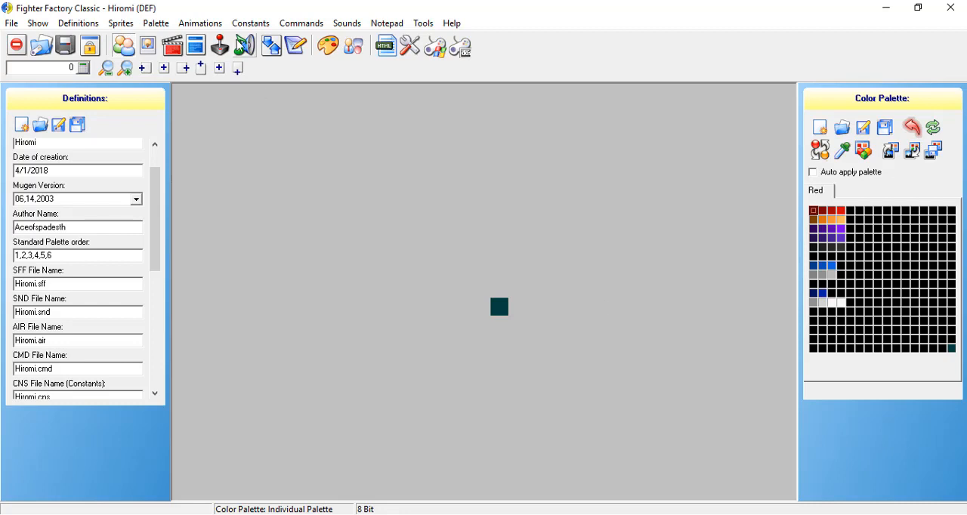
Start adding images to the palette editor's Insert Palette list, with the file type set to Windows Bitmap (*.bmp).
left_click(337, 50)
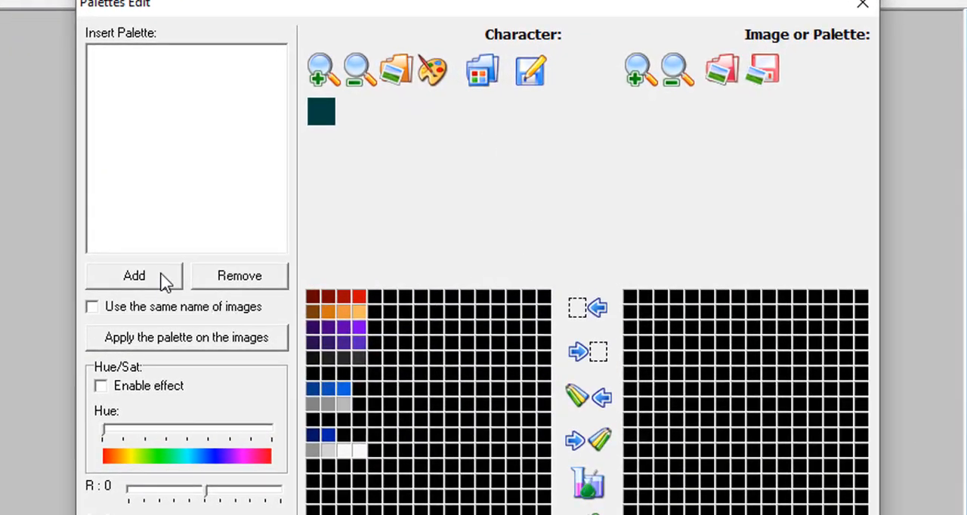
left_click(165, 282)
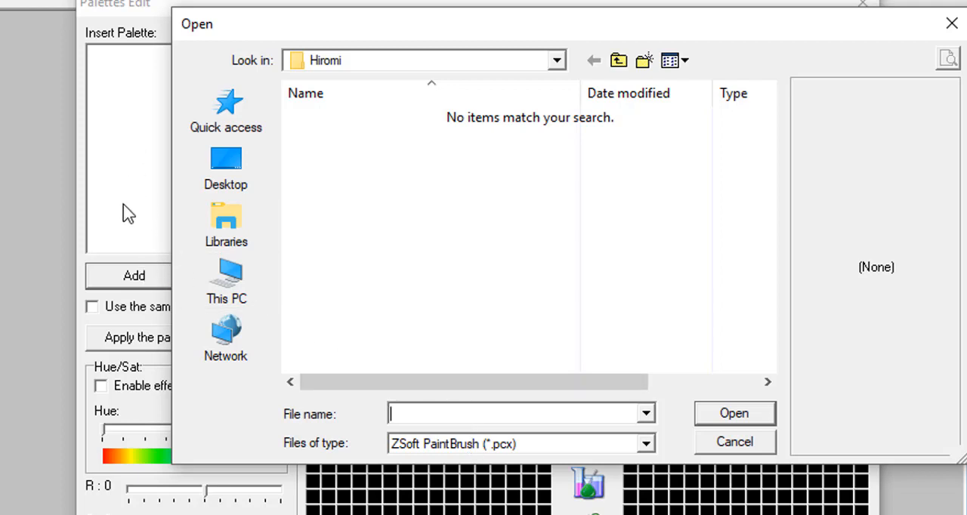
left_click(535, 446)
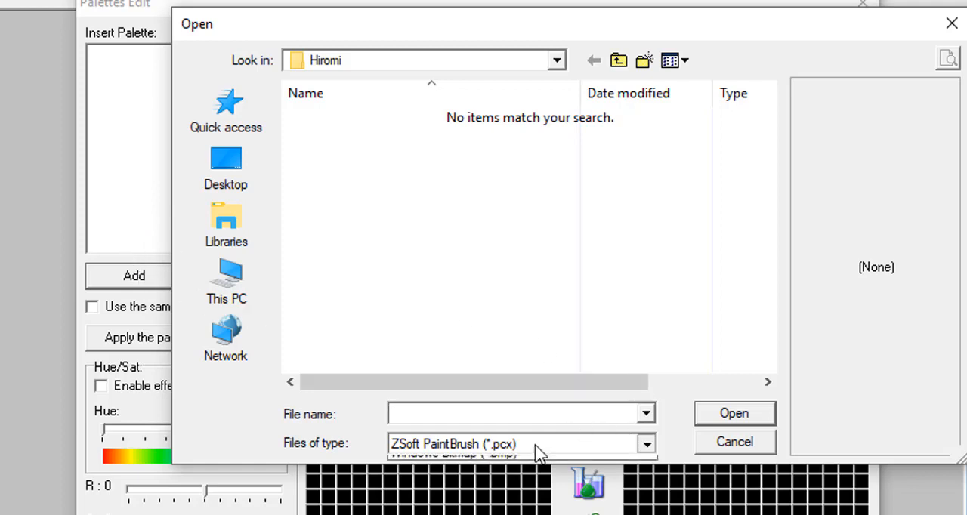
left_click(511, 476)
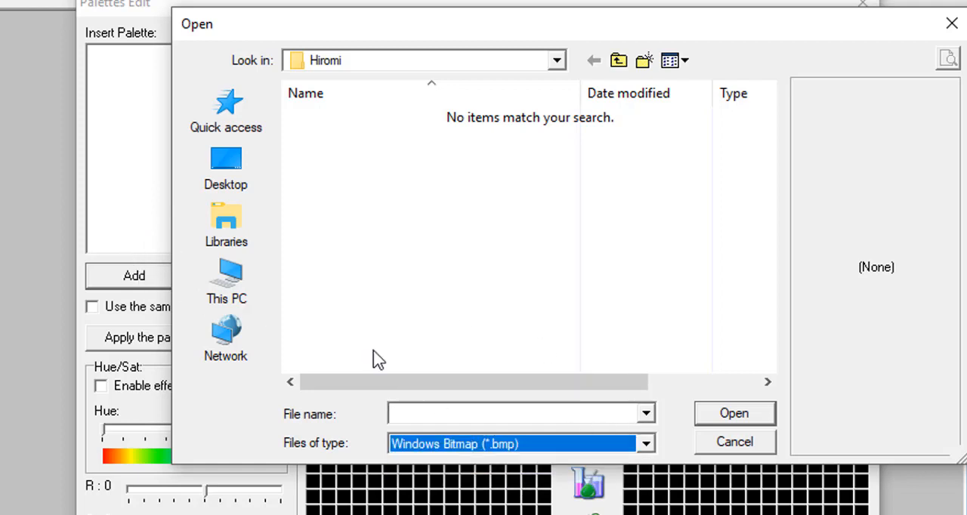
Insert idle 1.bmp through Idle 4.bmp from the Hiromi Mugen folder inside Pictures > Sprite sheets.
left_click(237, 297)
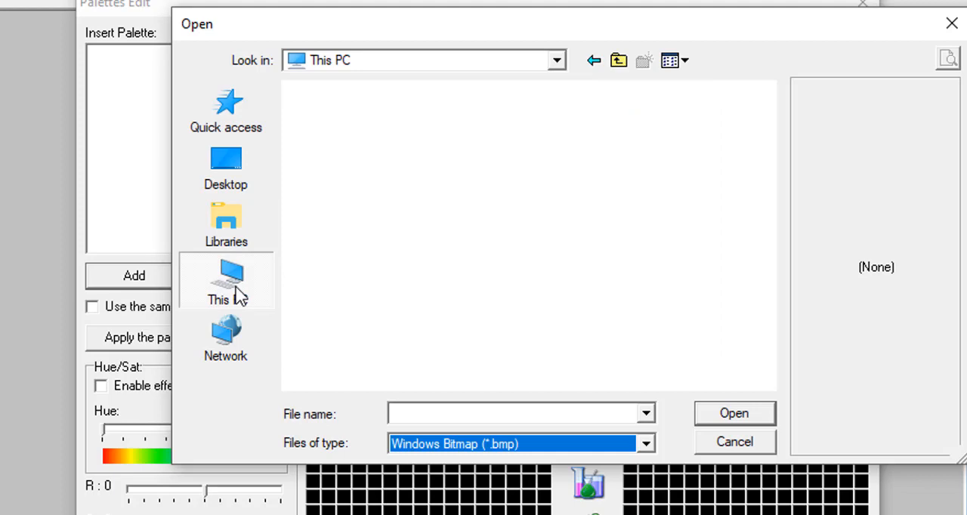
left_click(256, 213)
double_click(550, 180)
scroll(479, 263, "down", 2)
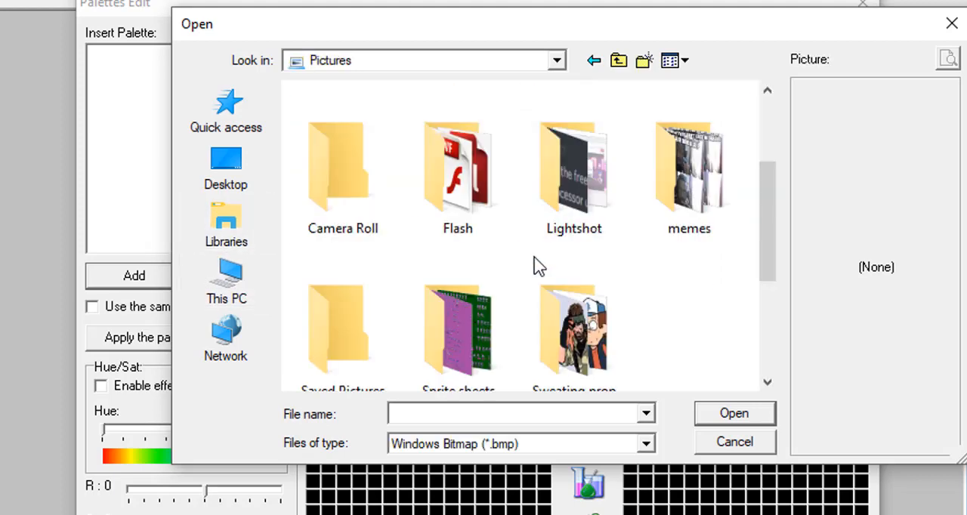
double_click(481, 324)
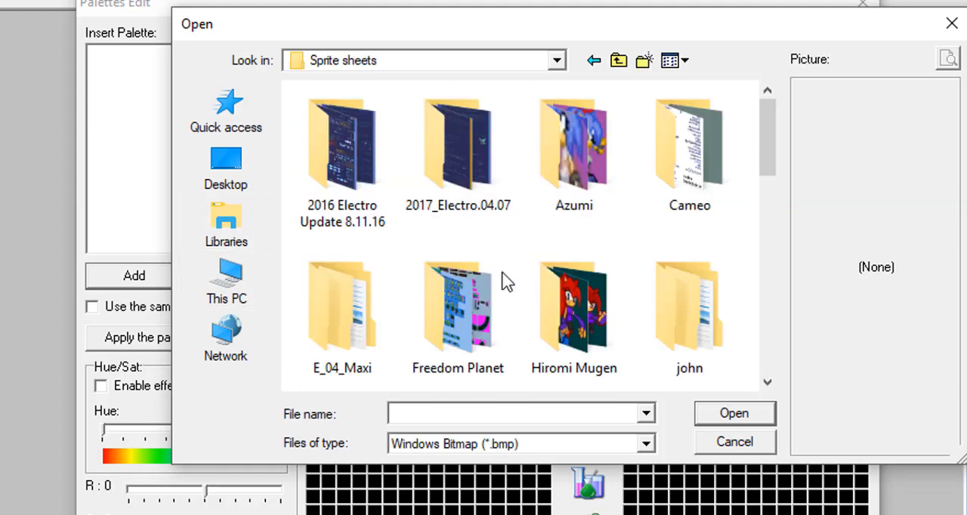
double_click(587, 302)
scroll(492, 233, "down", 3)
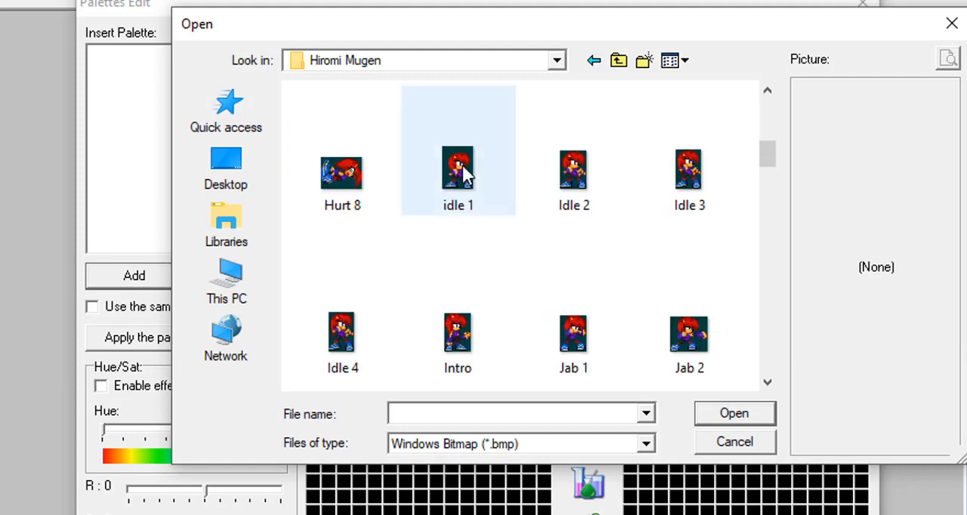
left_click(464, 172)
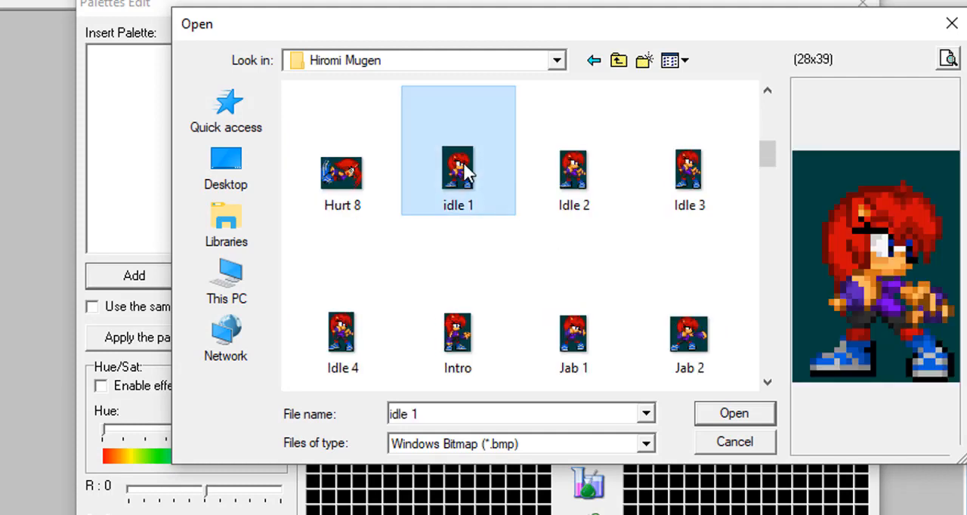
left_click(359, 326, "shift")
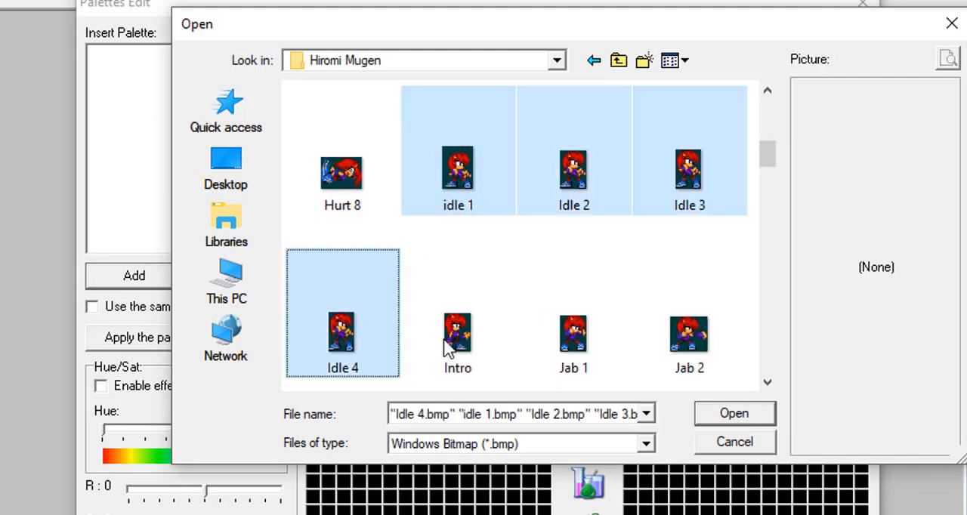
left_click(732, 413)
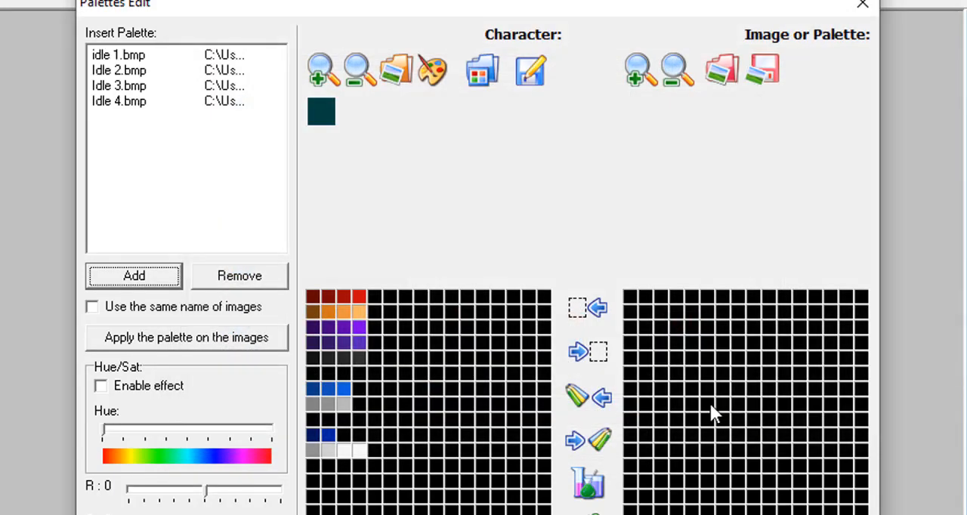
Apply the palette to the listed images, keeping their own names, and save them as PCX in Documents > mugen > Hiromi; close the palette editor.
left_click(166, 309)
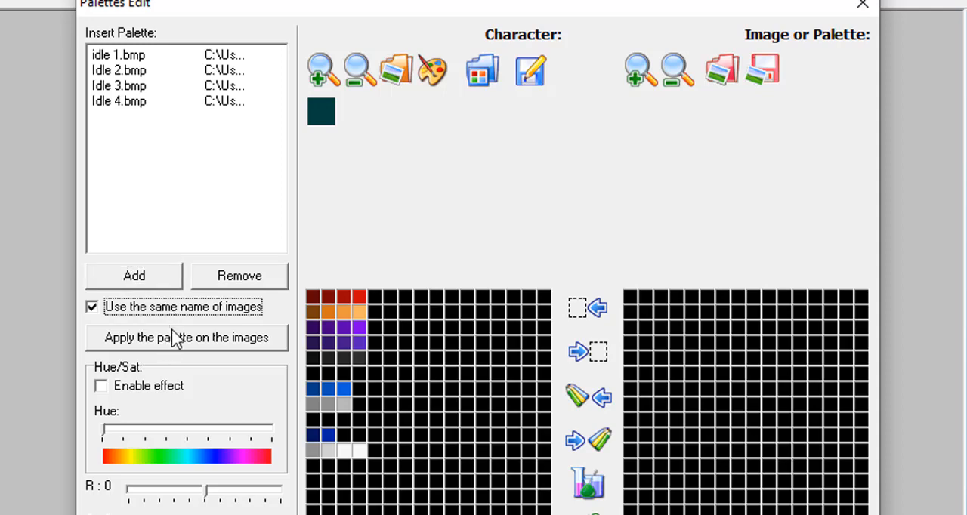
left_click(171, 332)
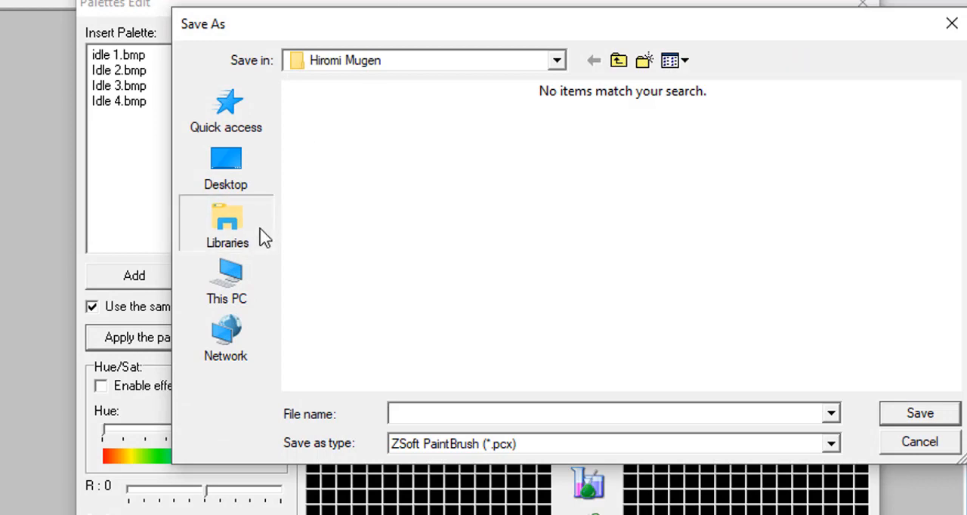
left_click(264, 238)
double_click(546, 144)
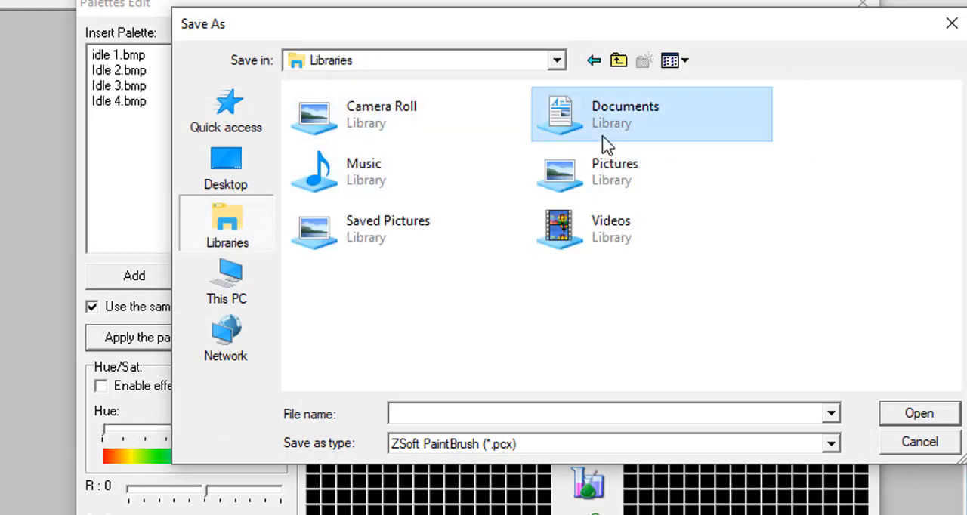
scroll(333, 287, "down", 1)
double_click(349, 299)
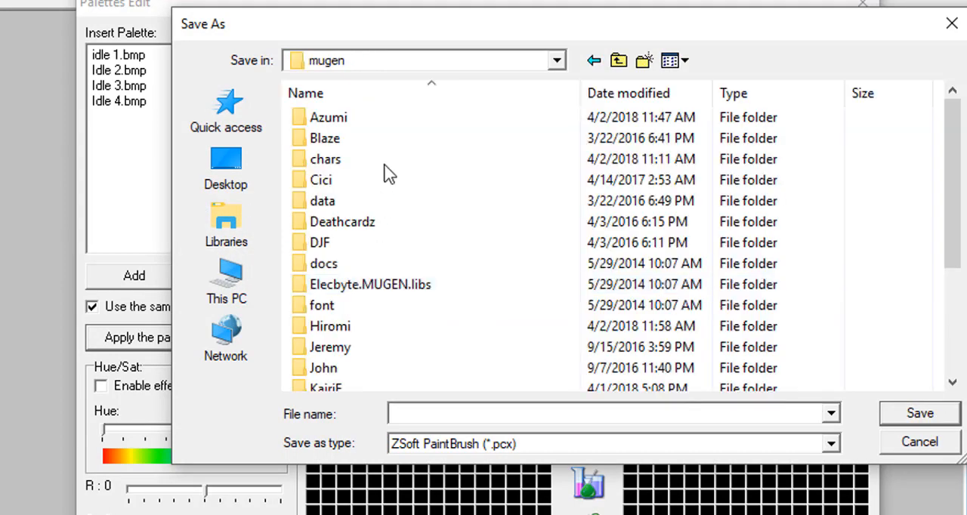
double_click(353, 330)
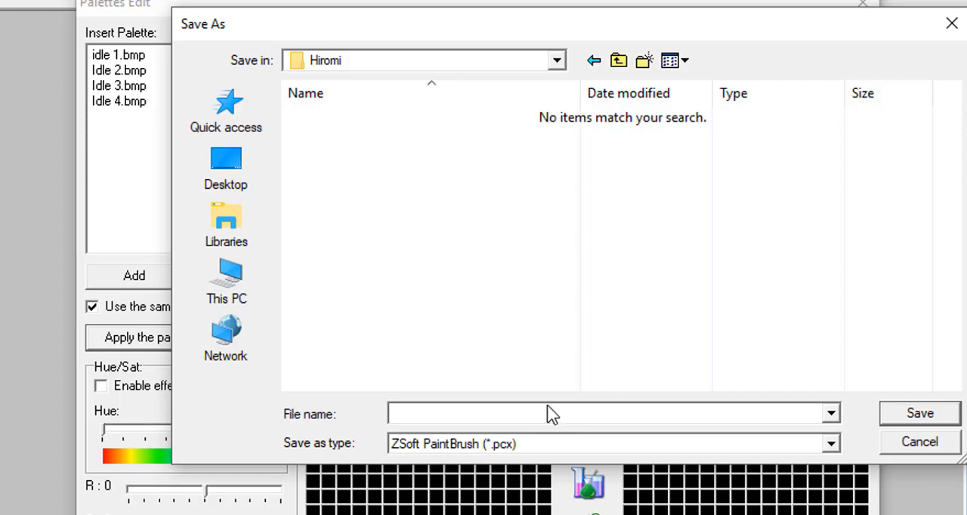
type("ejhgbaugbeuj")
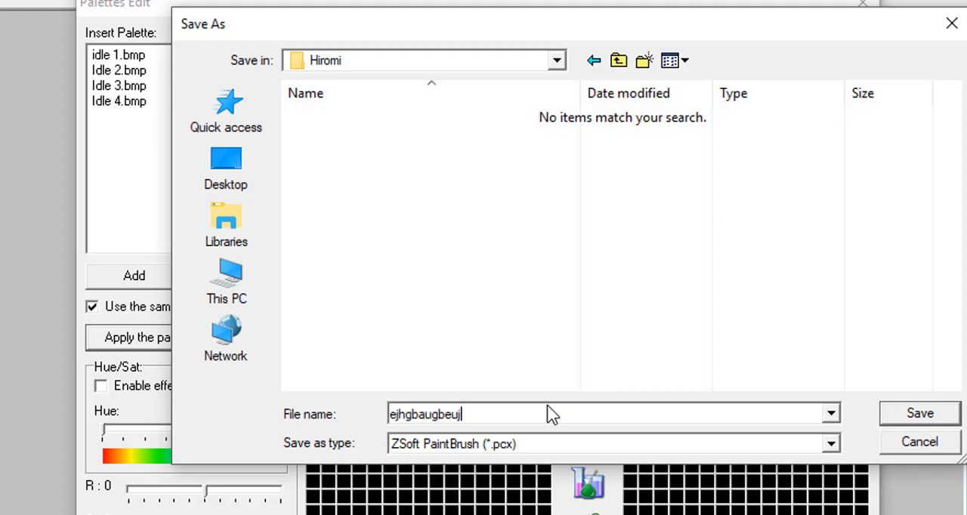
key("ctrl+a")
key("Return")
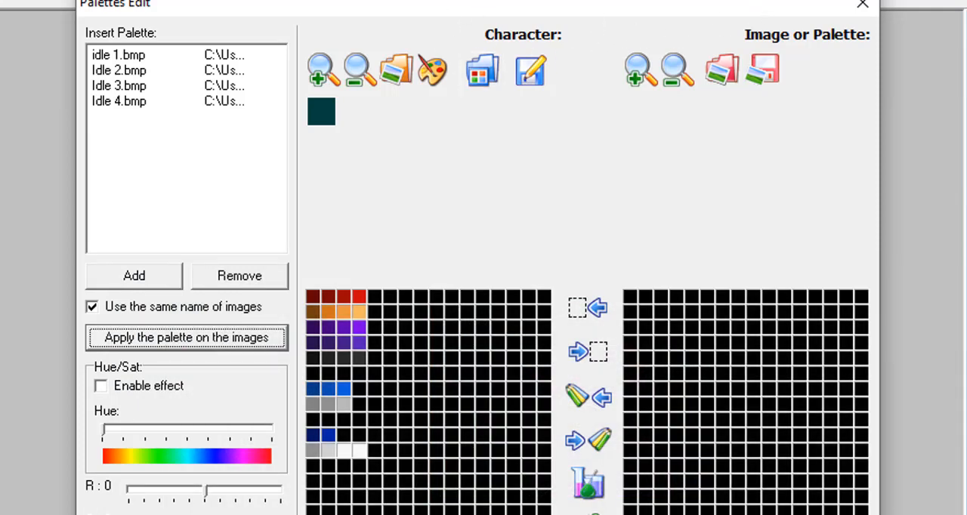
left_click(860, 8)
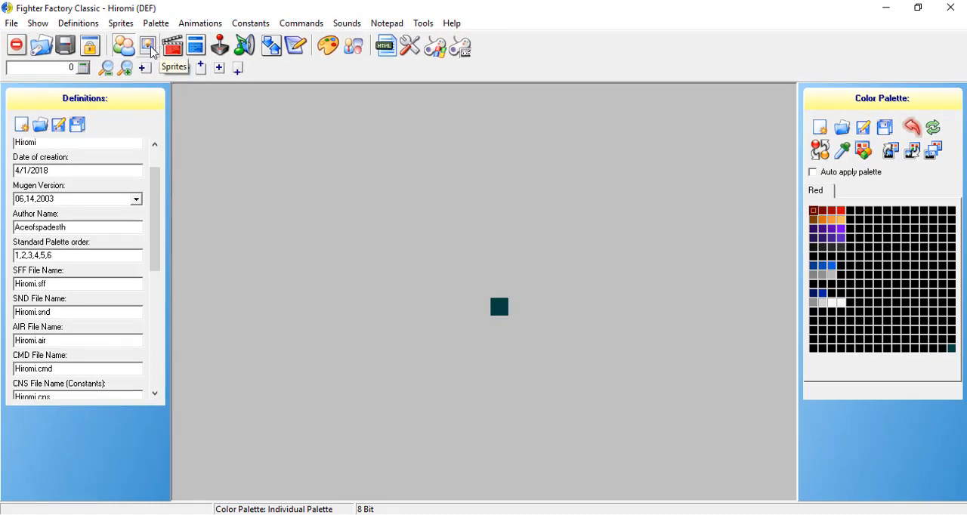
Show the character's sprites and go to the second sprite, group 9000 image 1.
left_click(148, 47)
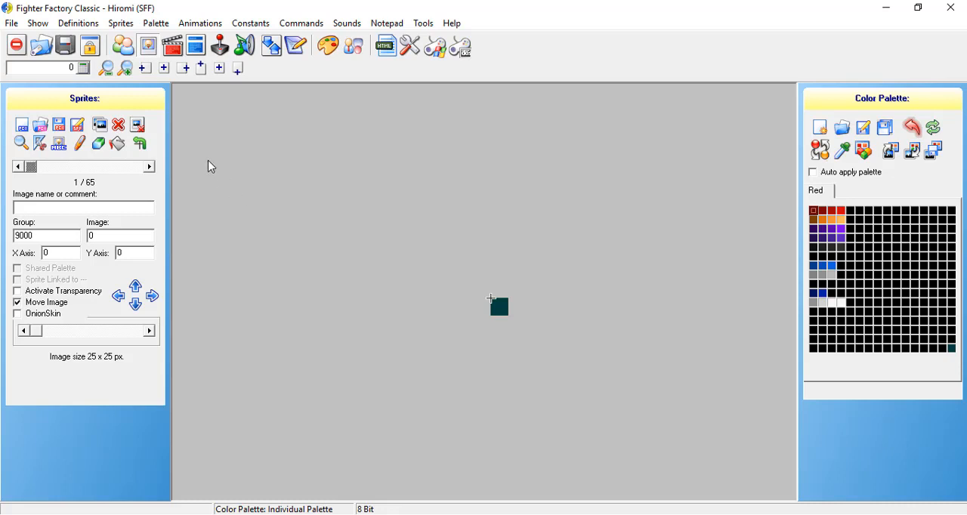
left_click(150, 167)
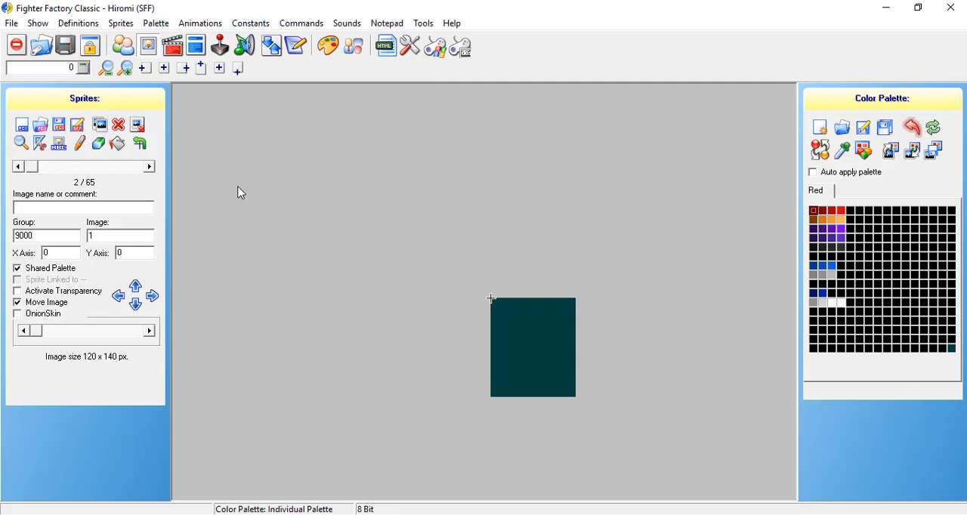
left_click(149, 167)
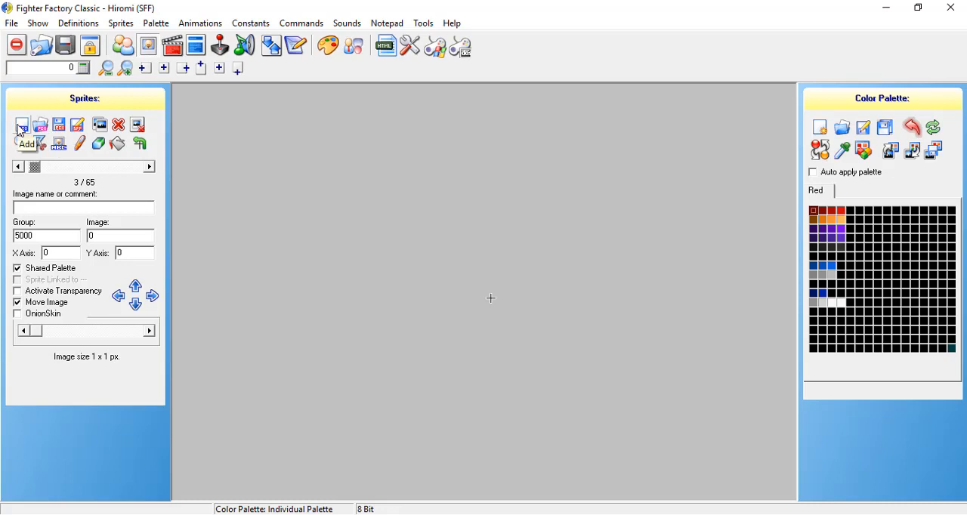
left_click(18, 167)
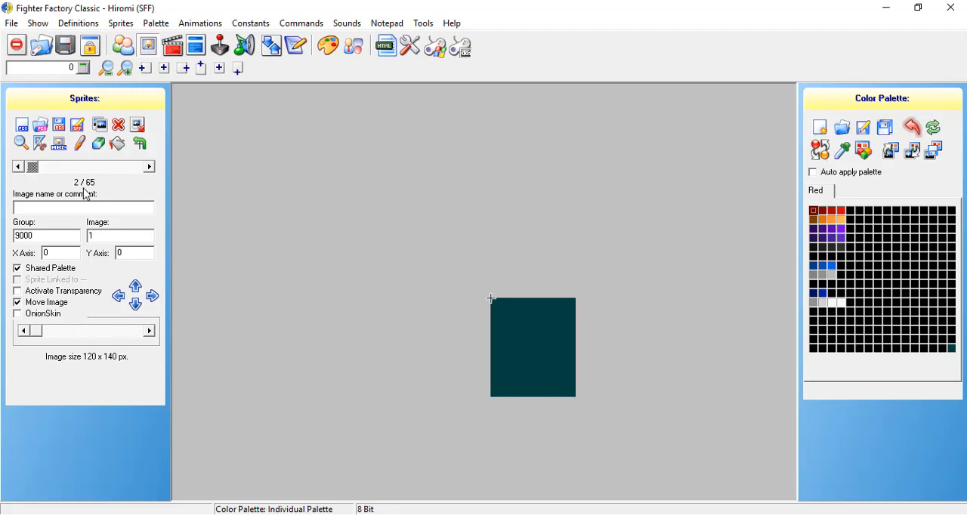
Start adding sprites and select idle 1.pcx through Idle 4.pcx in the Hiromi folder inside Documents > mugen.
left_click(22, 125)
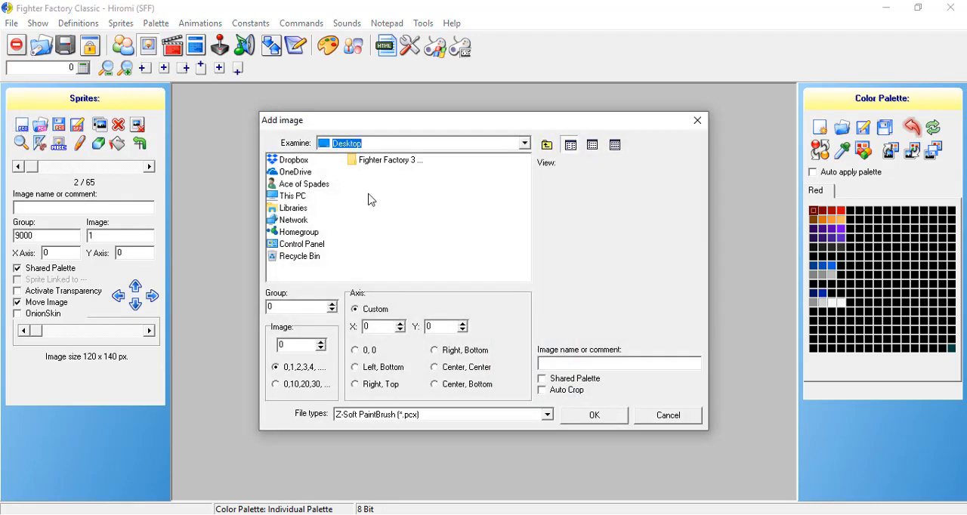
double_click(299, 211)
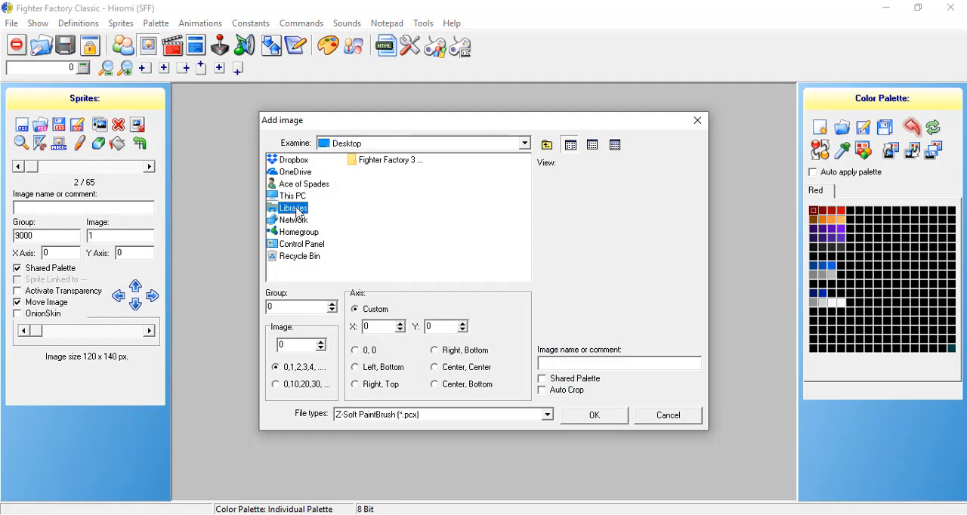
double_click(302, 177)
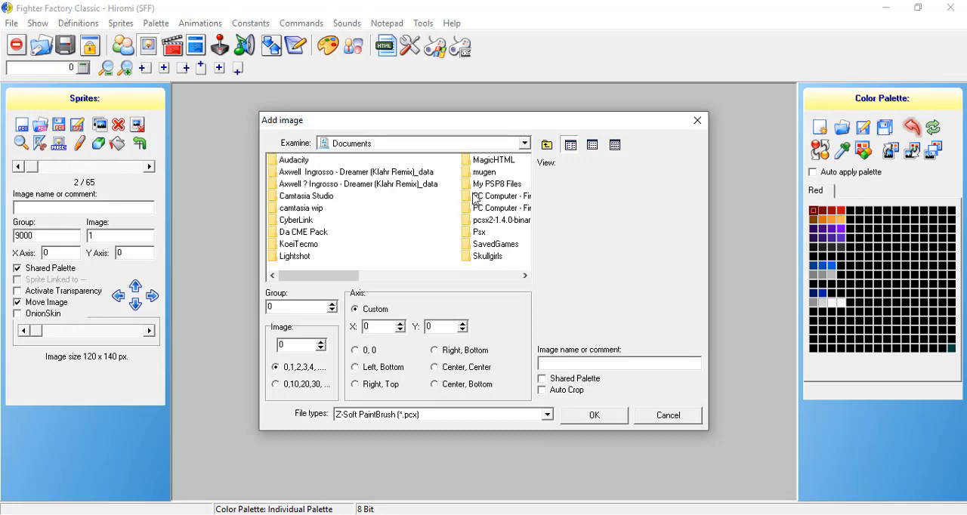
double_click(484, 174)
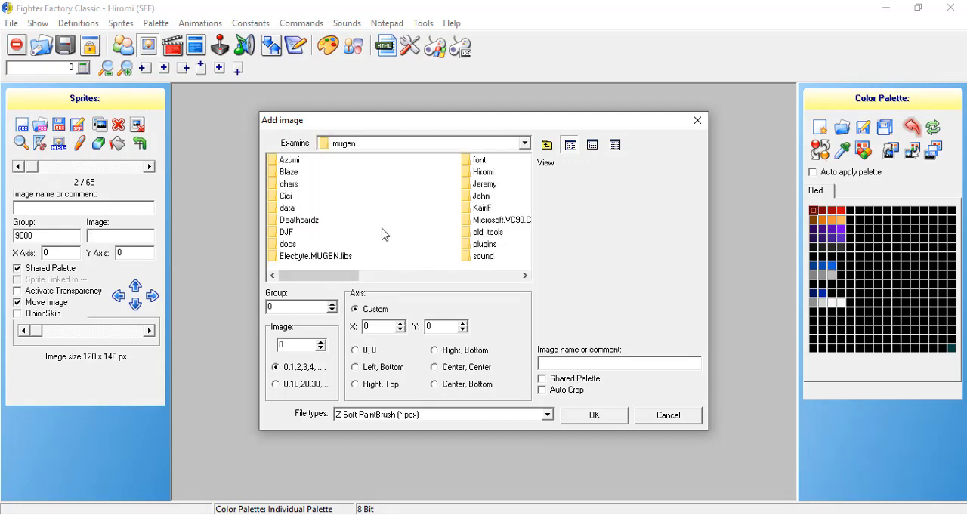
double_click(480, 173)
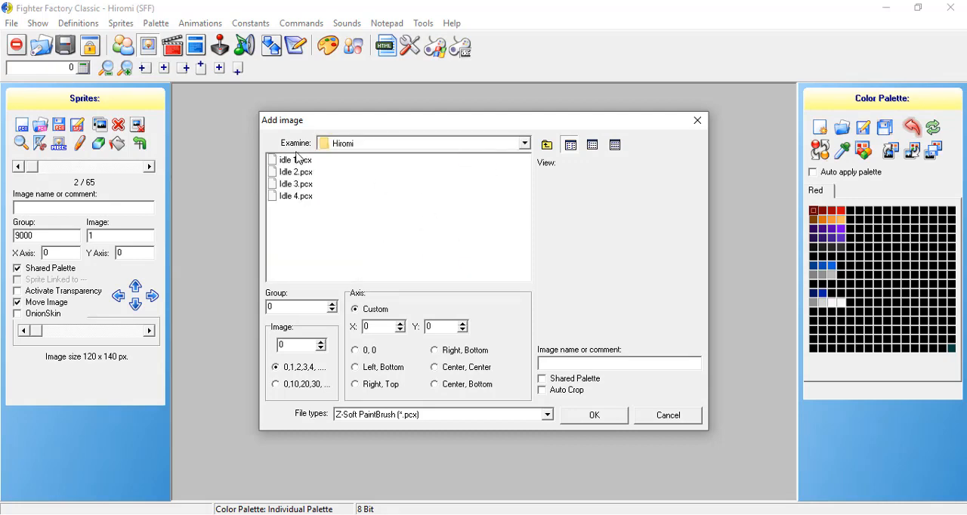
left_click(294, 160)
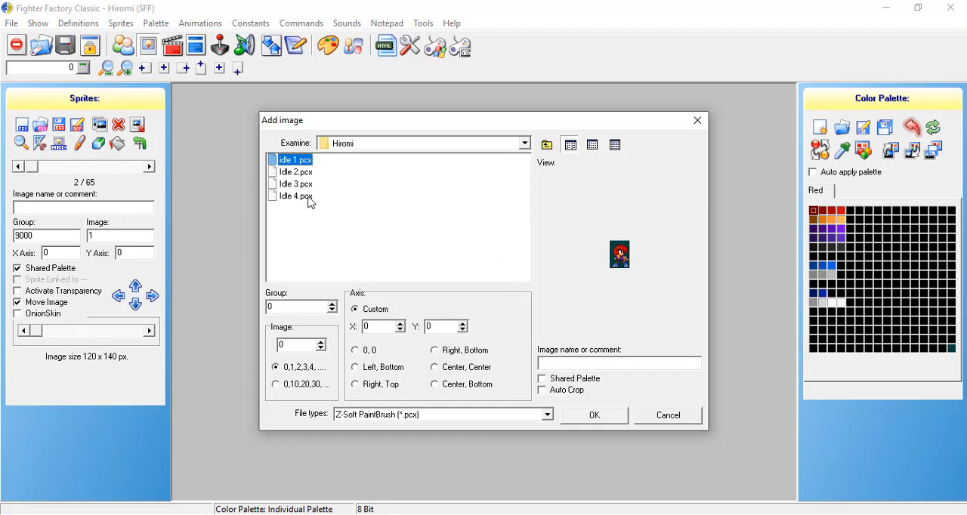
left_click(309, 196, "shift")
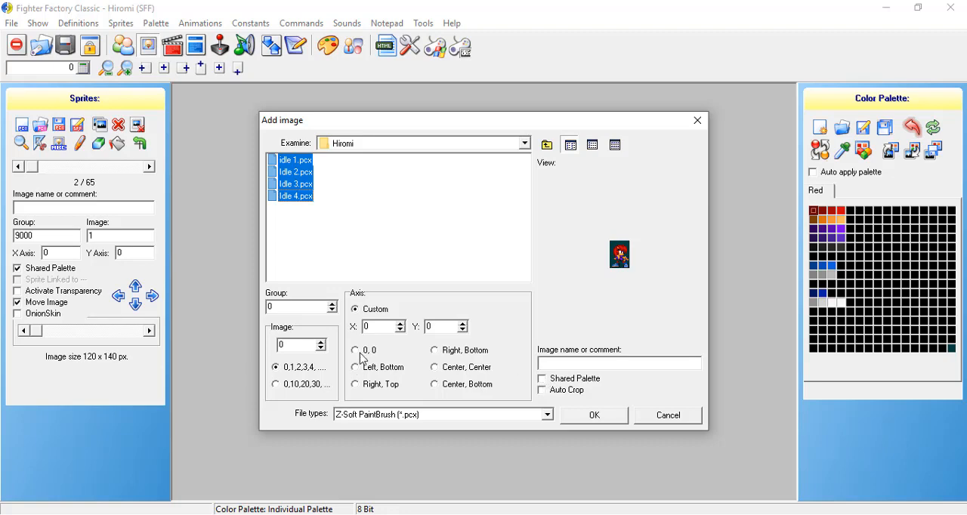
left_click(299, 164)
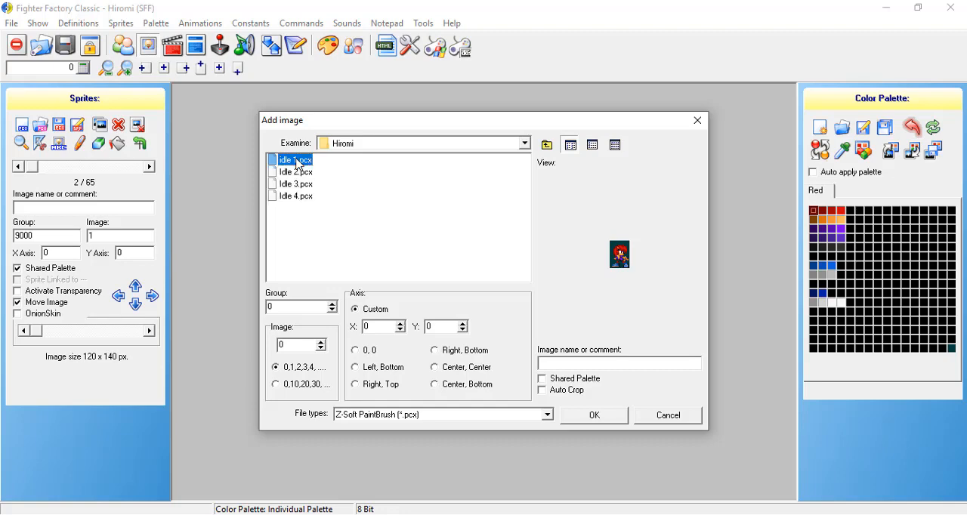
left_click(308, 196)
left_click(298, 160)
left_click(299, 198, "shift")
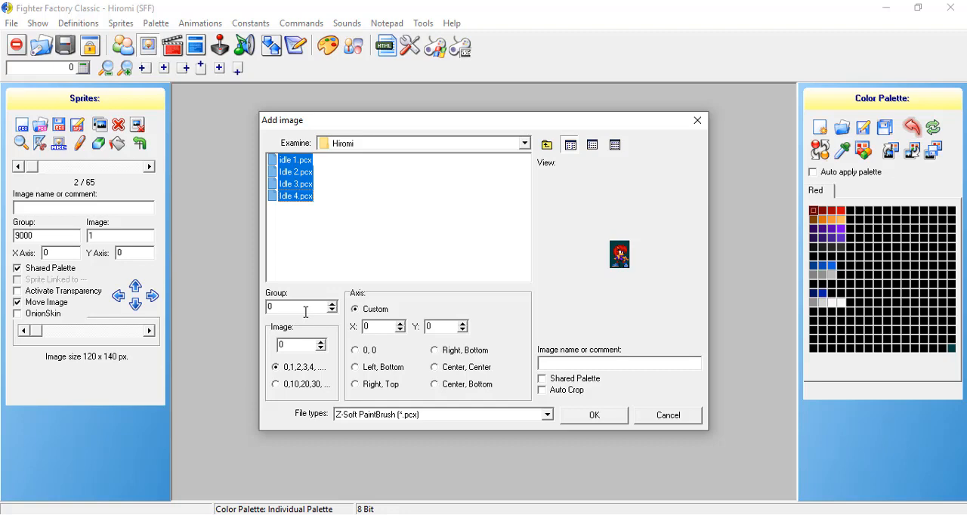
Add the selected idle images as sprites with the Center, Center axis and Shared Palette enabled.
left_click(442, 370)
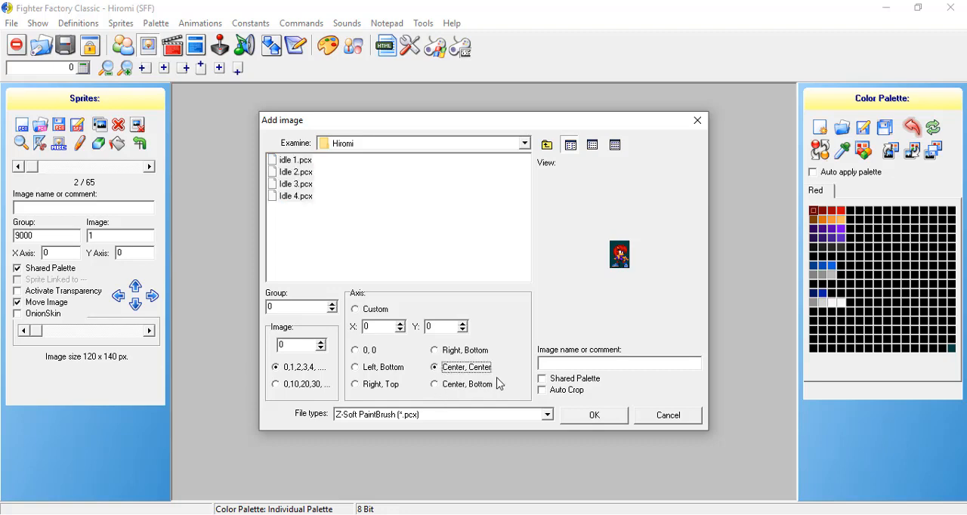
left_click(542, 380)
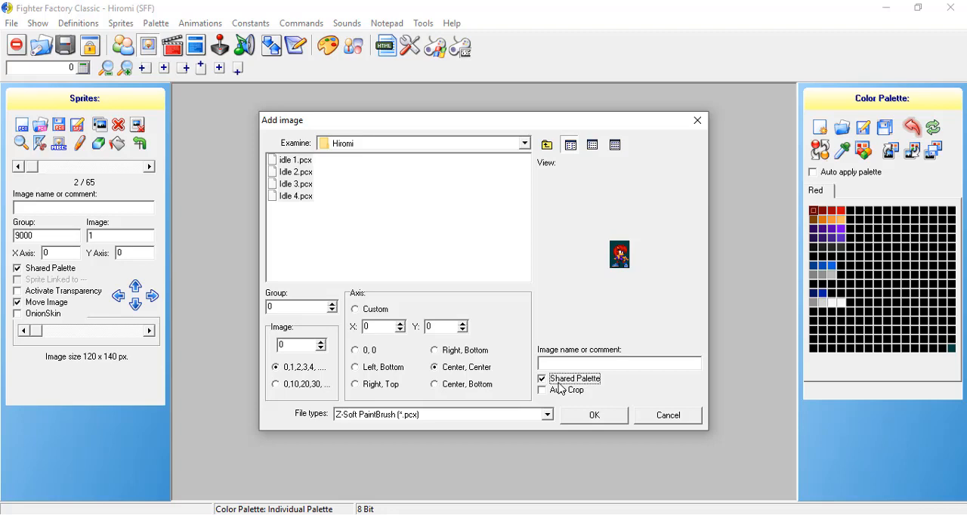
left_click(595, 417)
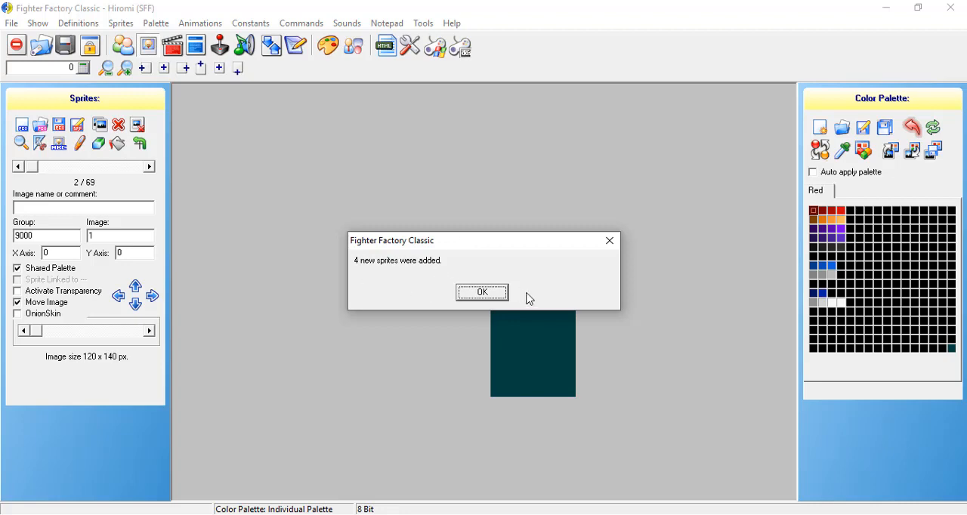
Look through the newly added idle sprites of group 0 at a larger scale, returning to image 0.
left_click(468, 296)
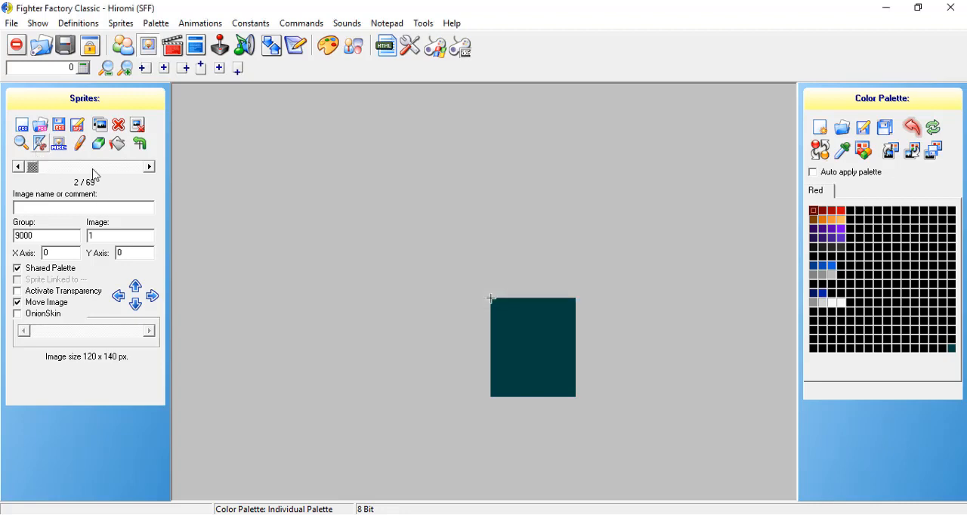
left_click(150, 167)
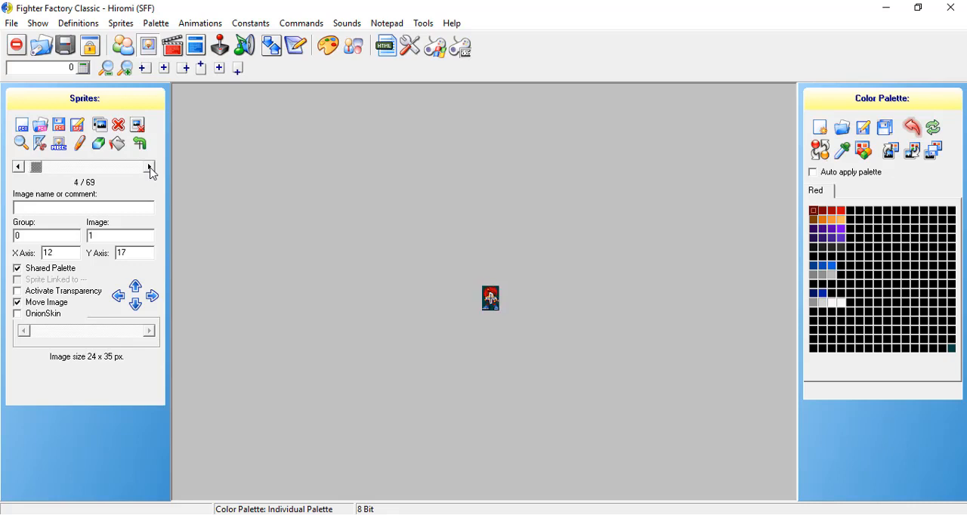
left_click(150, 167)
left_click(149, 167)
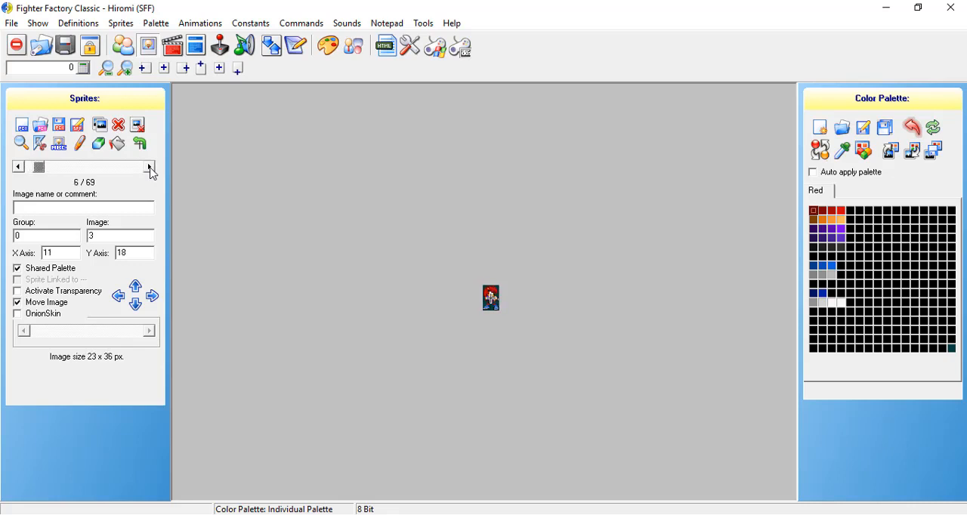
left_click(126, 68)
left_click(126, 68)
left_click(126, 68)
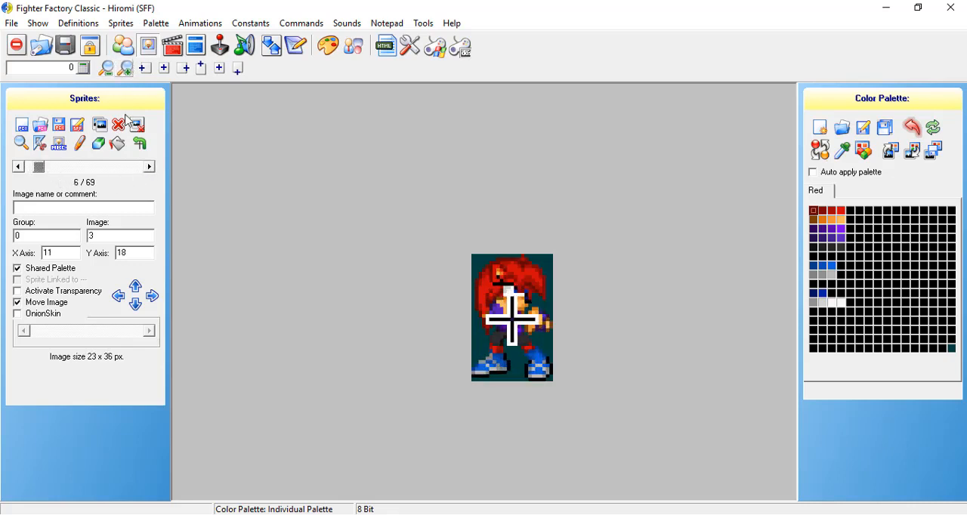
left_click(21, 168)
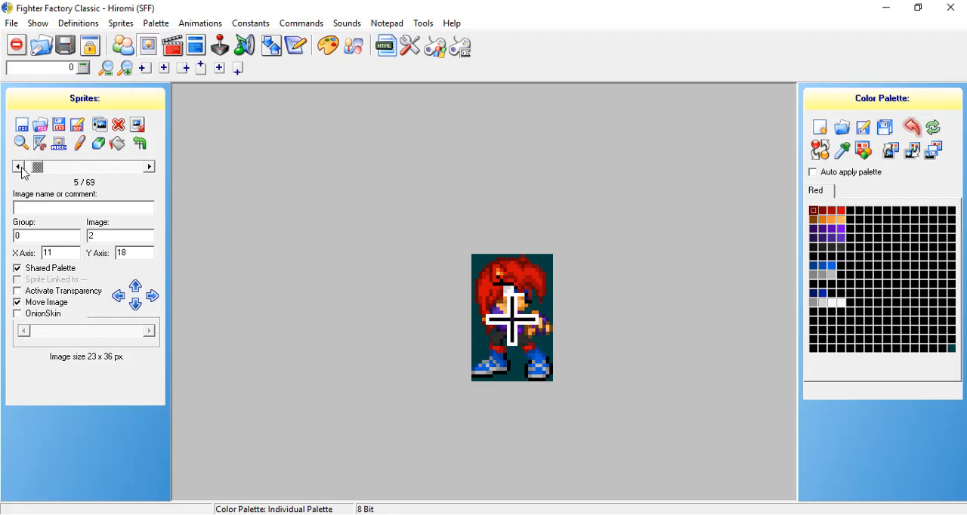
left_click(22, 167)
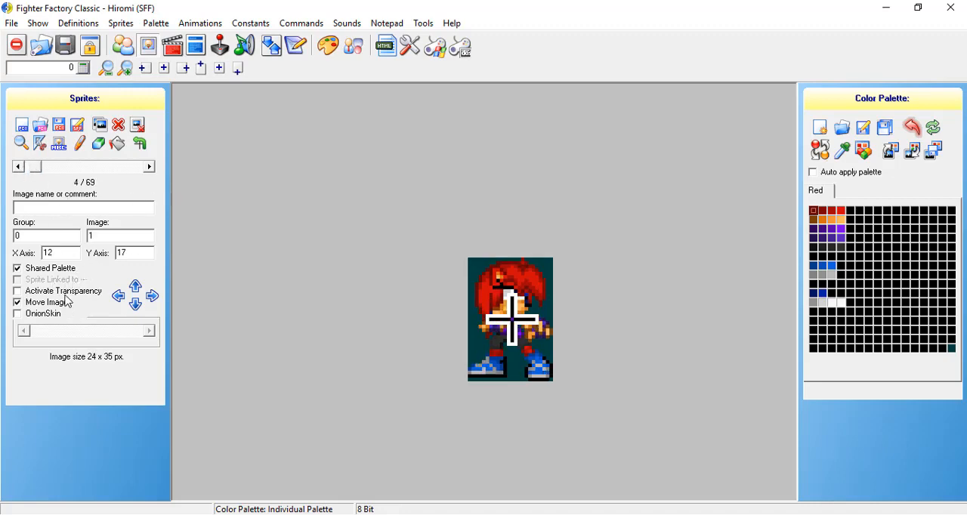
left_click(18, 167)
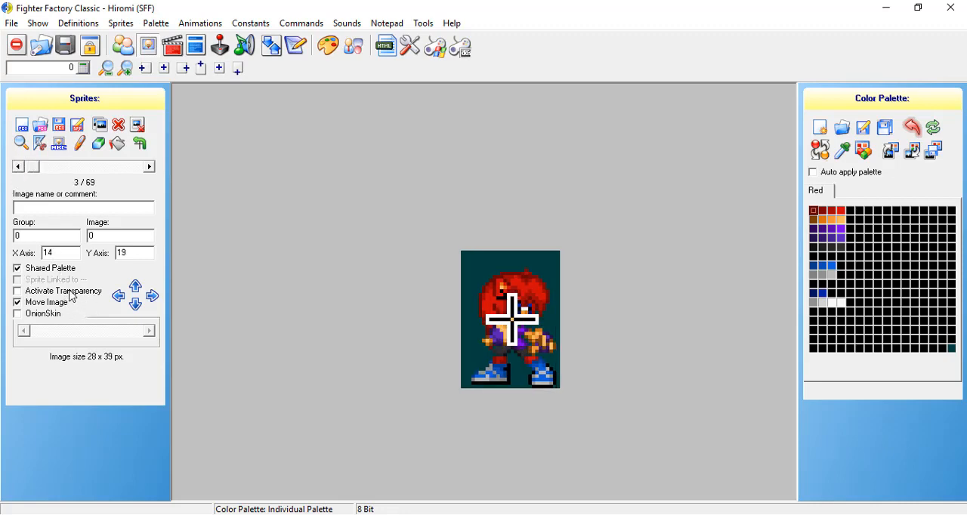
Activate transparency and raise the group 0, image 0 sprite so its feet meet the axis, at Y axis 36.
left_click(41, 292)
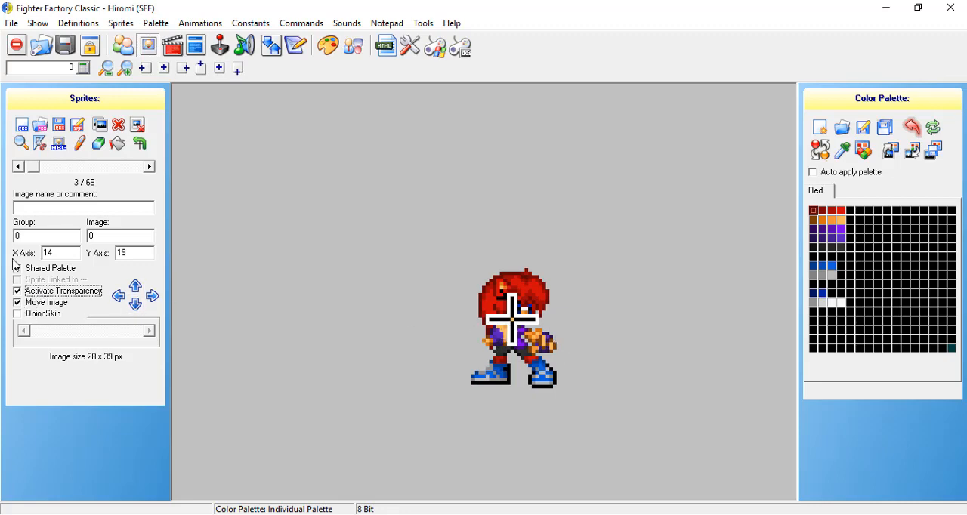
left_click(135, 287)
left_click(135, 287)
left_click(135, 287)
left_click(135, 287)
left_click(135, 287)
left_click(134, 287)
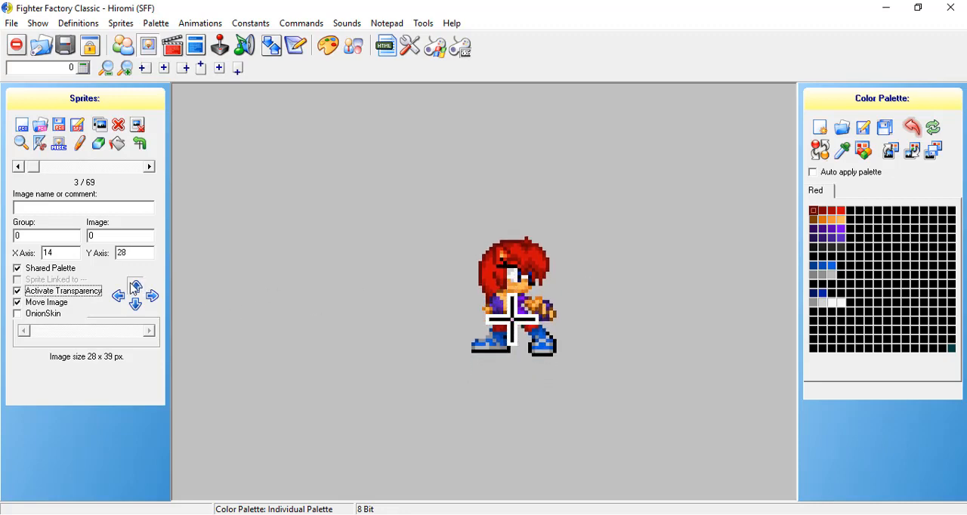
left_click(134, 287)
left_click(135, 287)
left_click(134, 287)
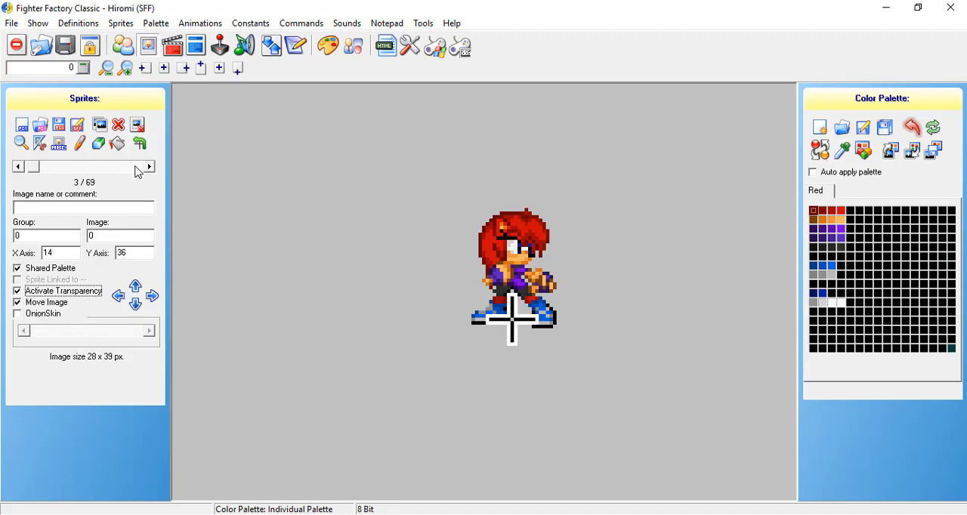
Enable OnionSkin with image 0 as the reference and align the group 0, image 1 sprite to it at X axis 11, Y axis 32.
left_click(53, 319)
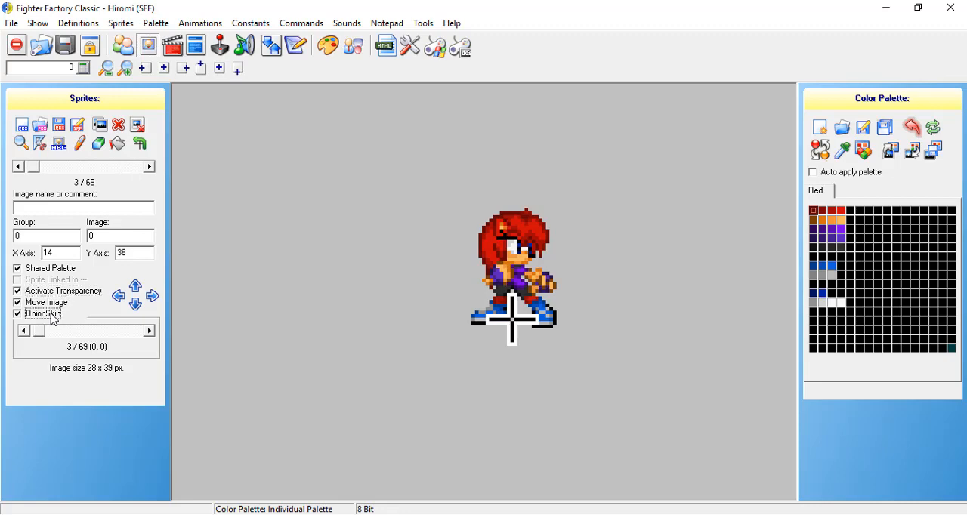
left_click(151, 167)
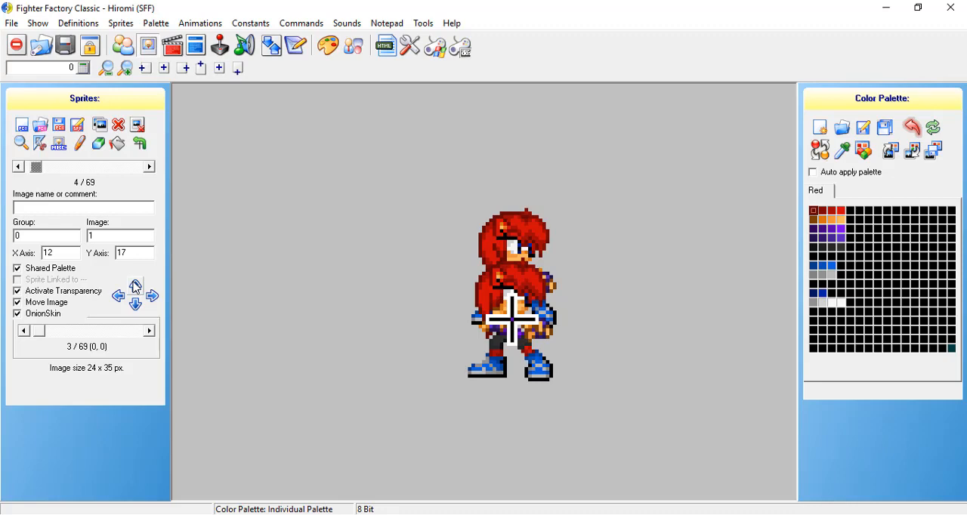
left_click(135, 287)
left_click(135, 287)
left_click(135, 287)
left_click(135, 287)
left_click(136, 287)
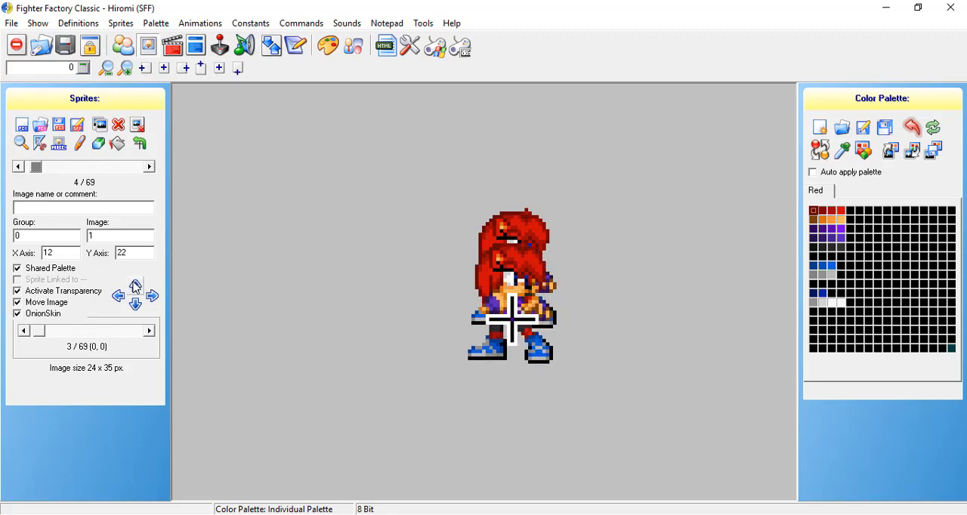
left_click(135, 287)
left_click(135, 287)
left_click(135, 287)
left_click(135, 287)
left_click(136, 287)
left_click(135, 287)
left_click(136, 287)
left_click(135, 287)
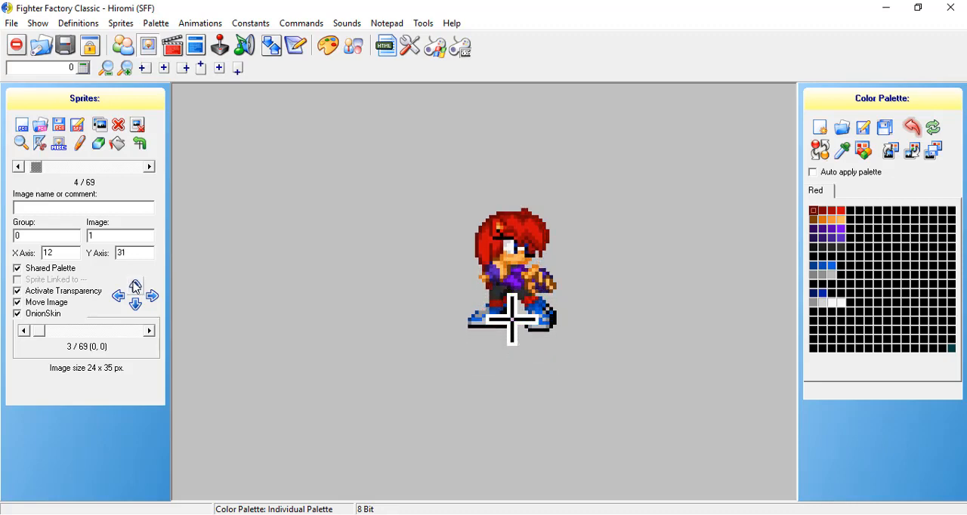
left_click(135, 287)
left_click(135, 287)
left_click(151, 302)
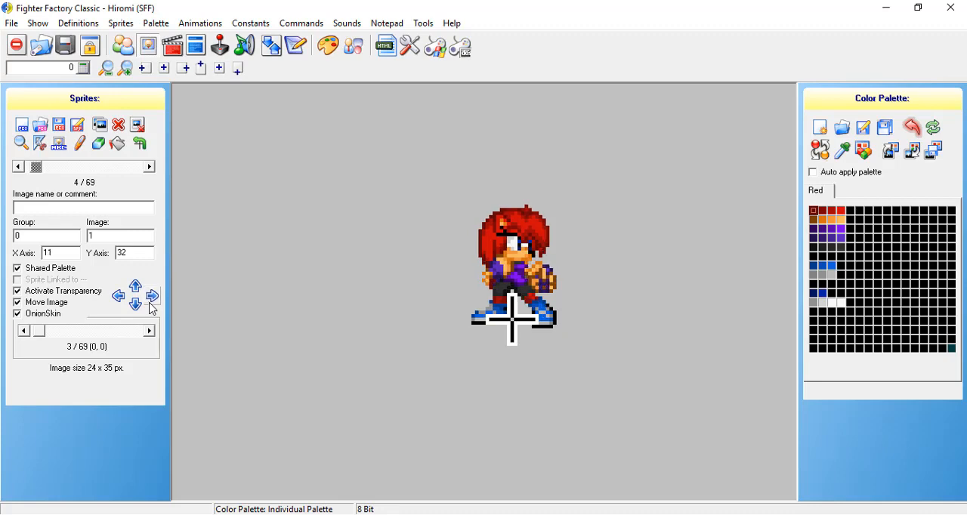
left_click(119, 296)
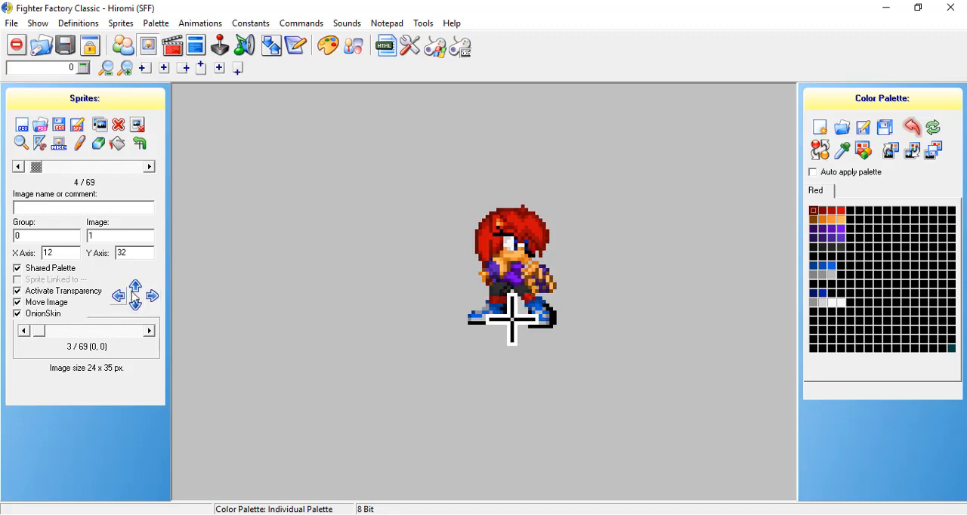
left_click(152, 296)
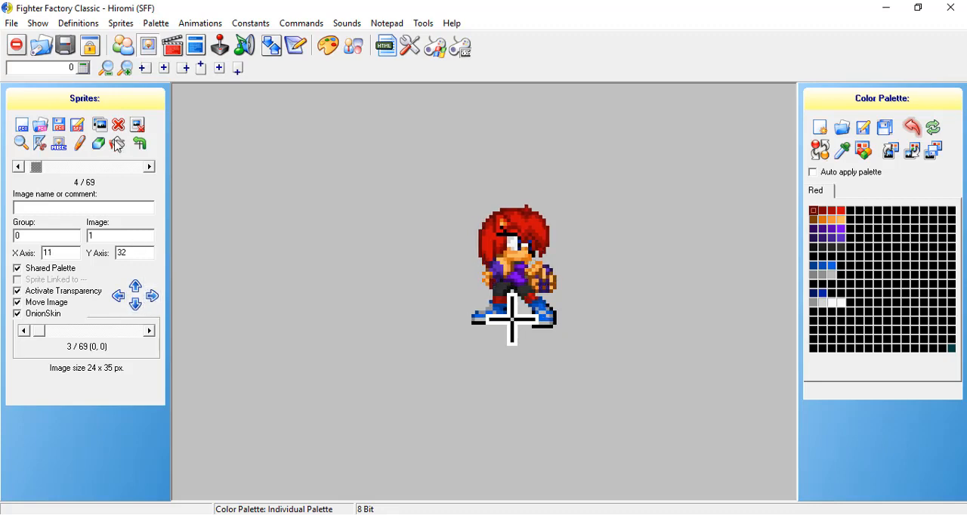
Raise the group 0, image 2 sprite to Y axis 33 to line up its feet with the onion-skinned image.
left_click(147, 170)
left_click(137, 291)
left_click(137, 290)
left_click(138, 291)
left_click(138, 291)
left_click(138, 291)
left_click(138, 291)
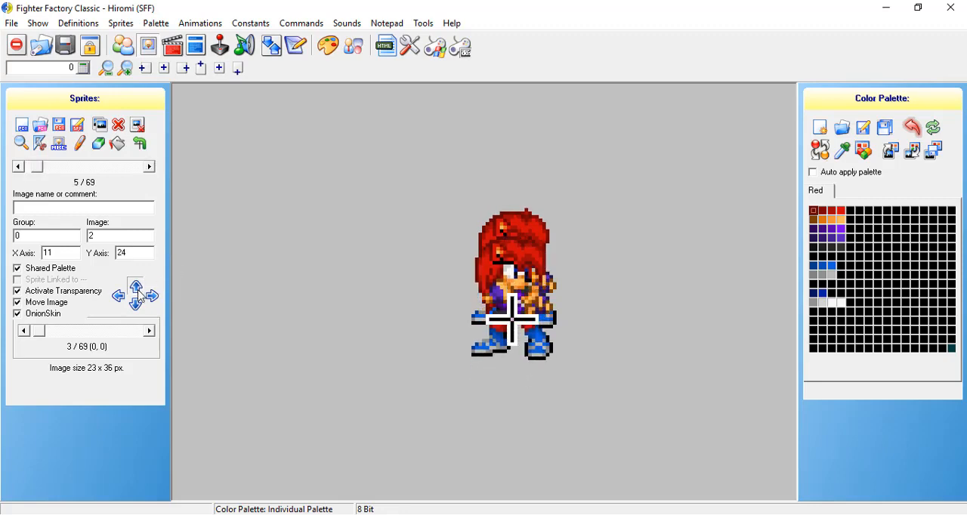
left_click(137, 290)
left_click(138, 291)
left_click(137, 291)
left_click(137, 291)
left_click(138, 291)
left_click(138, 291)
left_click(137, 291)
left_click(137, 291)
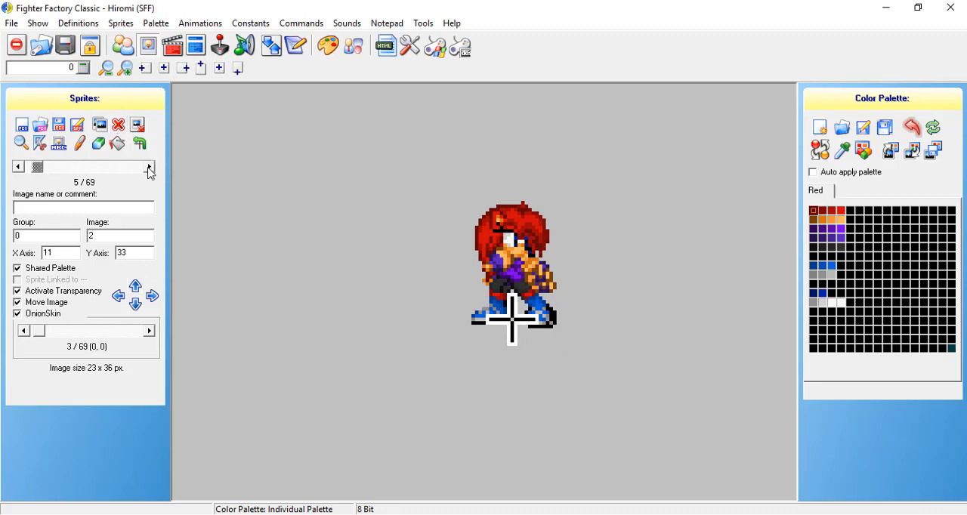
Raise the group 0, image 3 sprite to Y axis 33 and turn OnionSkin off.
left_click(150, 169)
left_click(141, 288)
left_click(140, 288)
left_click(141, 288)
left_click(141, 288)
left_click(140, 288)
left_click(140, 287)
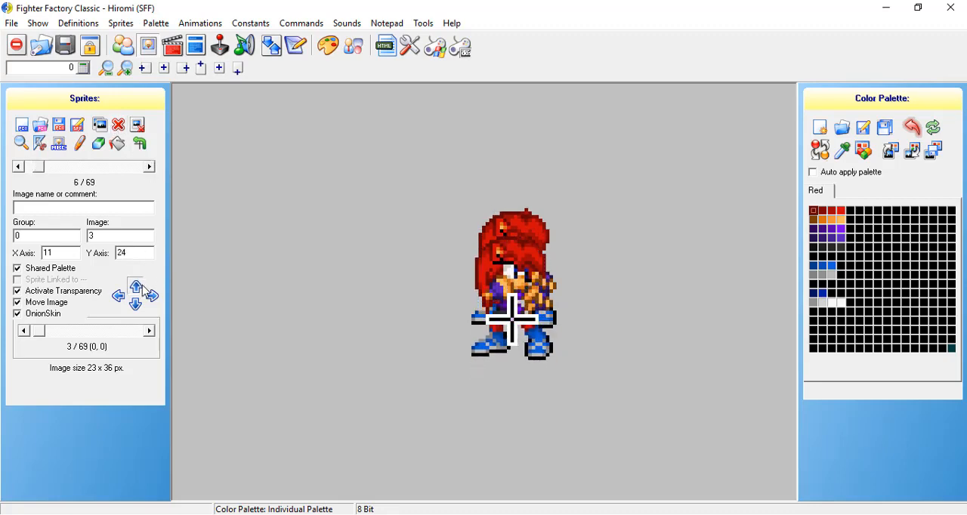
left_click(140, 288)
left_click(141, 287)
left_click(141, 288)
left_click(140, 287)
left_click(141, 288)
left_click(140, 287)
left_click(140, 288)
left_click(141, 288)
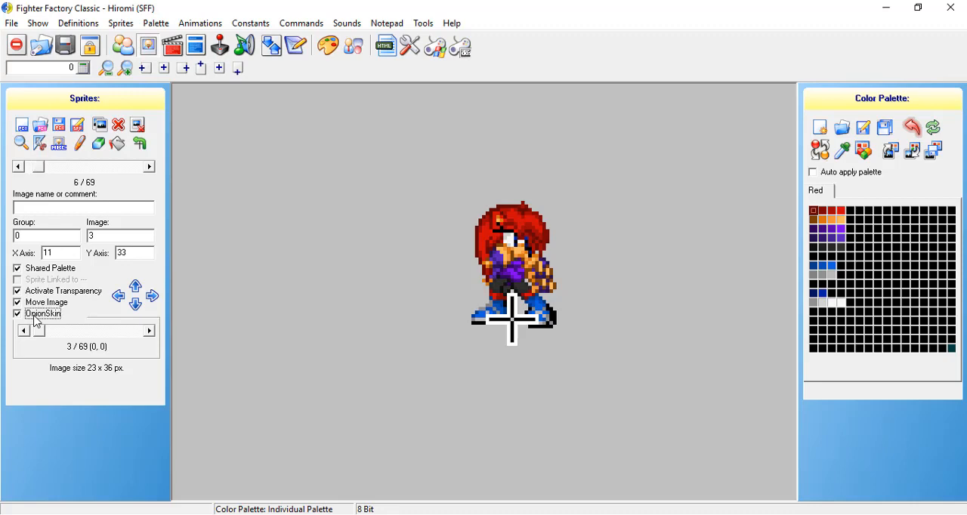
left_click(36, 317)
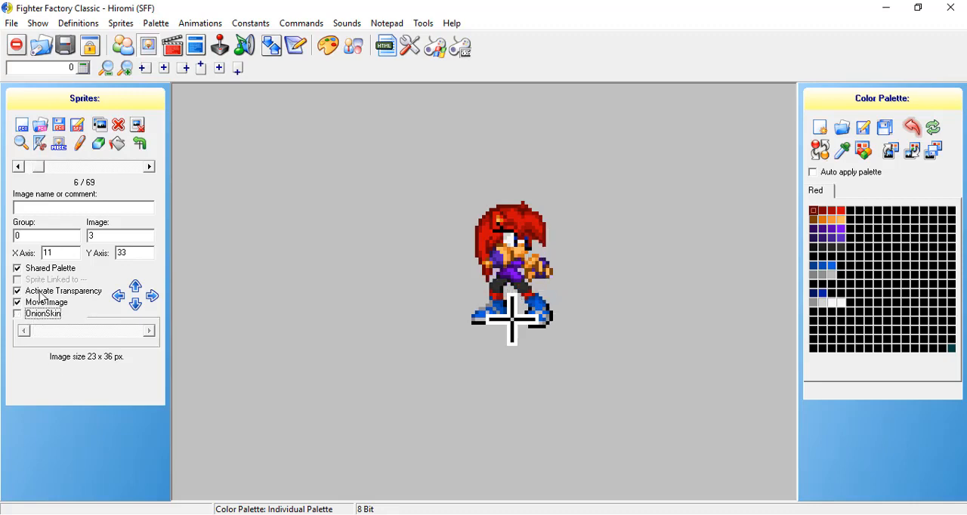
Step back and forth through the four idle sprites of group 0 to check their alignment.
left_click(20, 166)
left_click(19, 166)
left_click(19, 166)
left_click(149, 166)
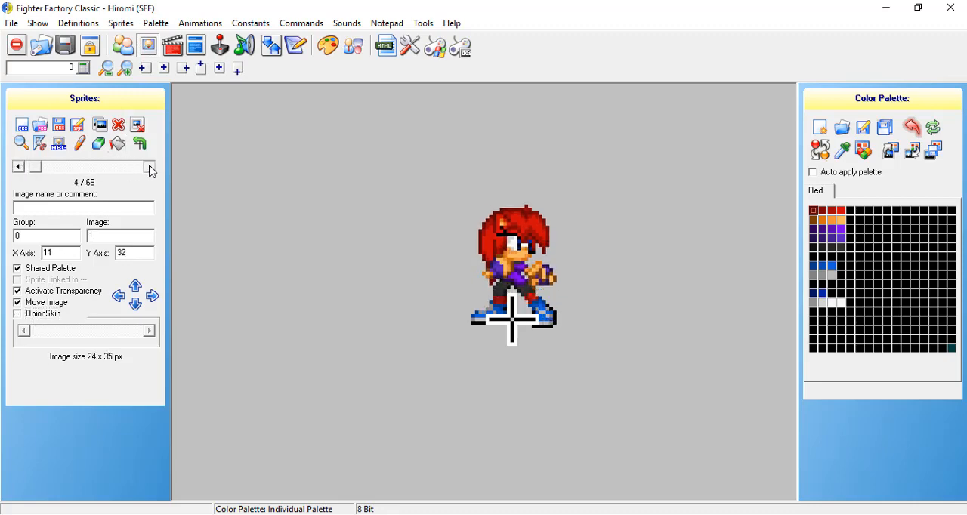
left_click(149, 167)
left_click(149, 167)
left_click(18, 166)
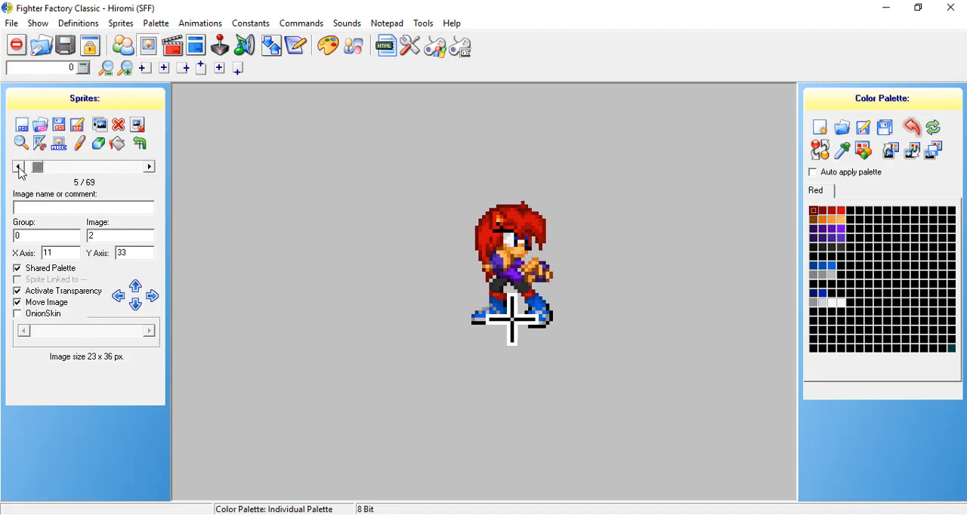
left_click(18, 166)
left_click(19, 167)
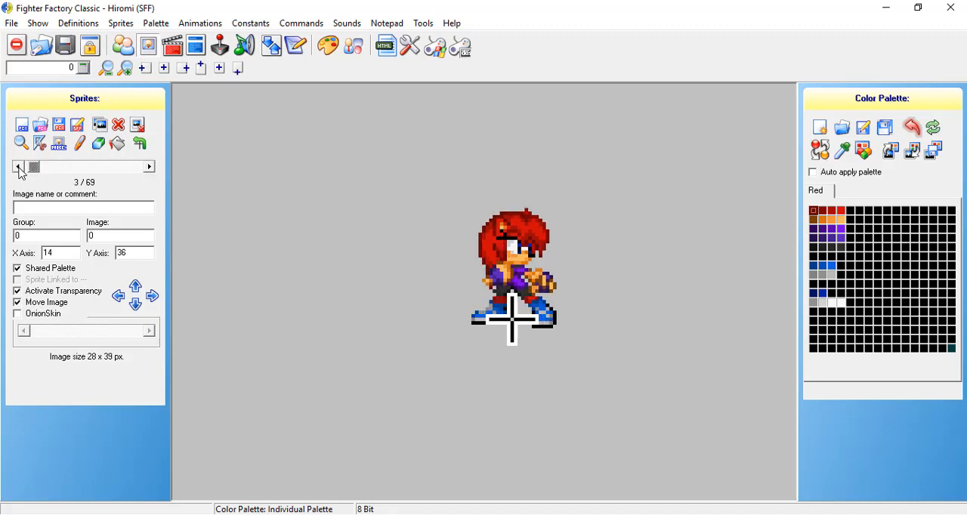
left_click(151, 167)
left_click(153, 168)
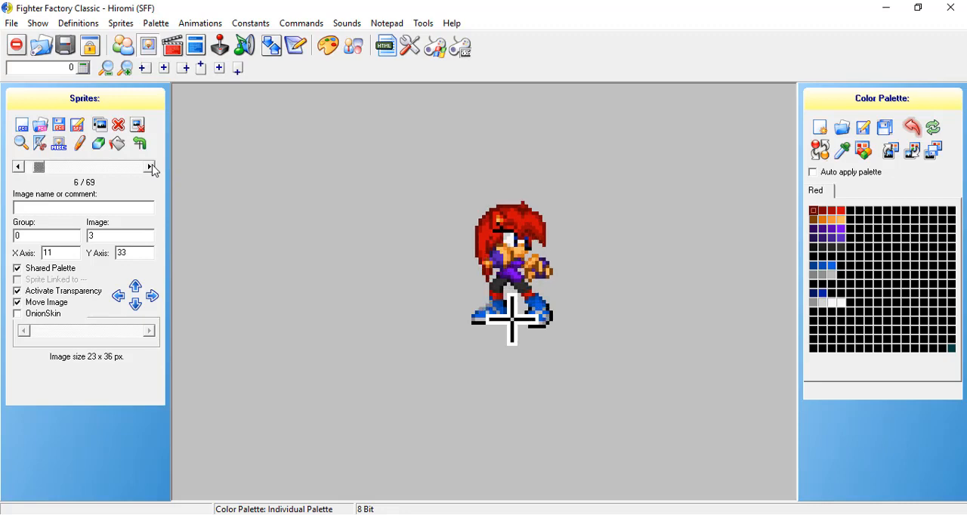
left_click(25, 168)
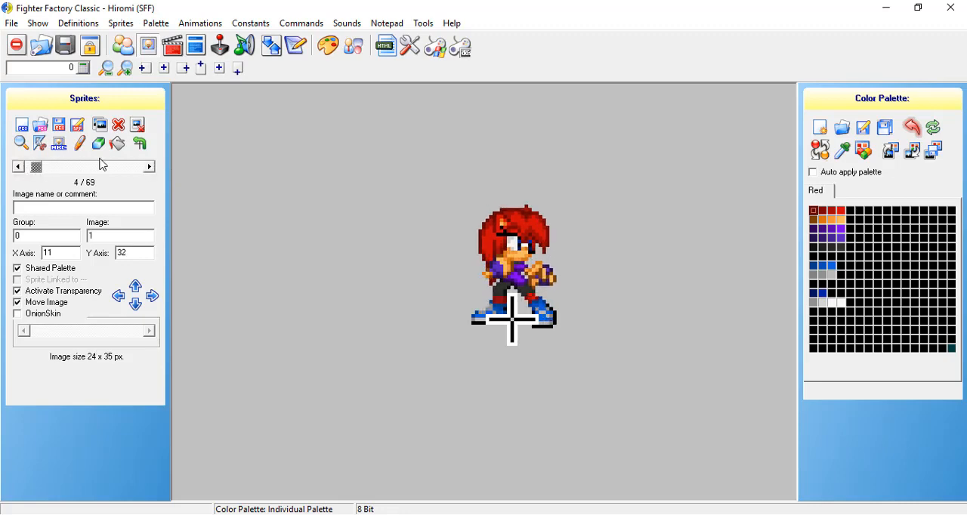
Show the character's animations at the Standing Animation and look through the available sprite groups, keeping group 0.
left_click(172, 50)
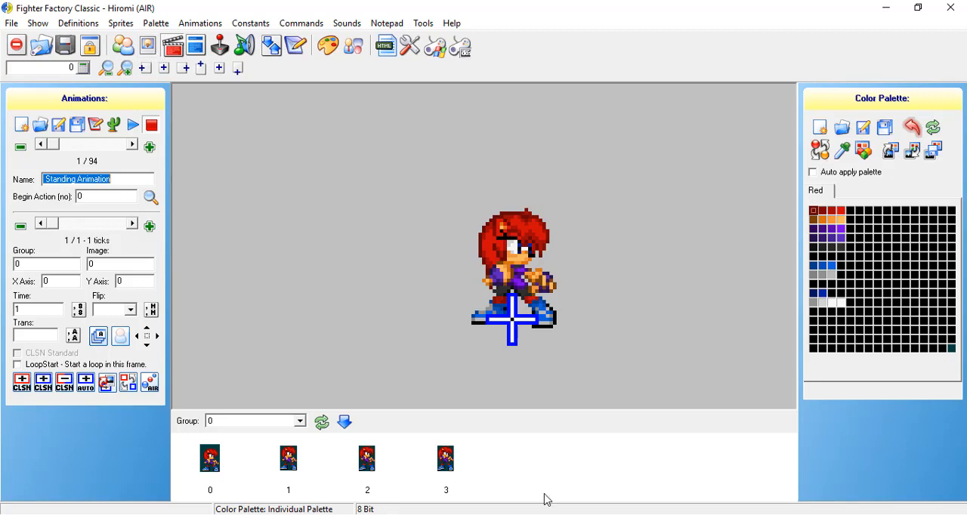
left_click_drag(522, 457, 289, 468)
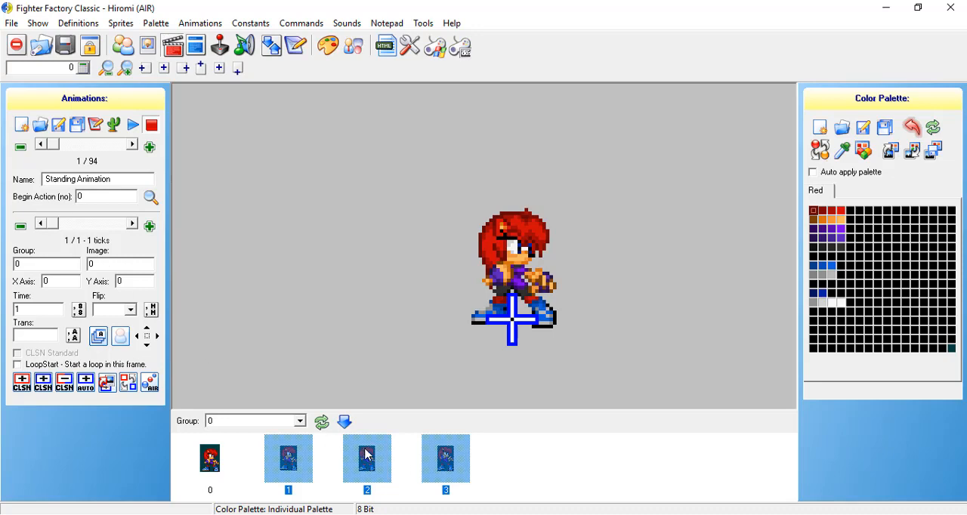
left_click(651, 446)
left_click(300, 422)
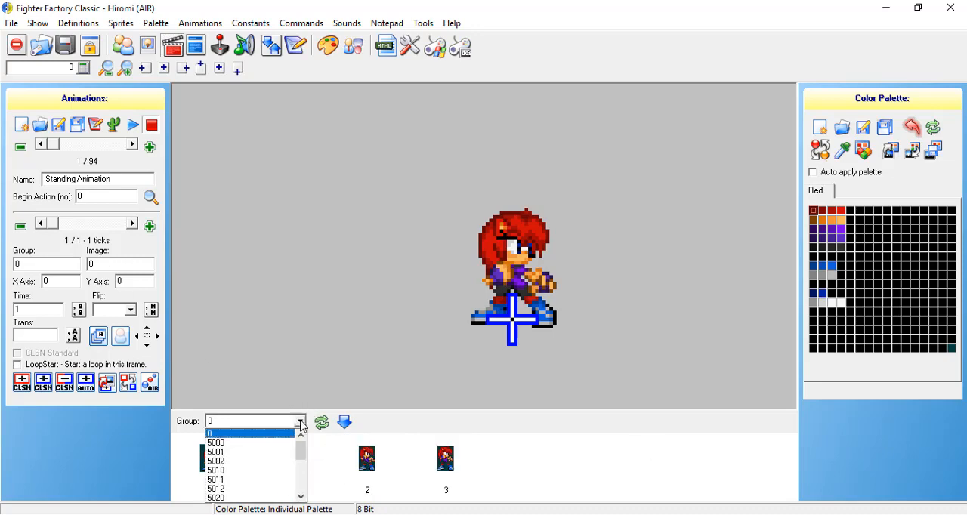
scroll(299, 421, "down", 1)
scroll(300, 425, "down", 3)
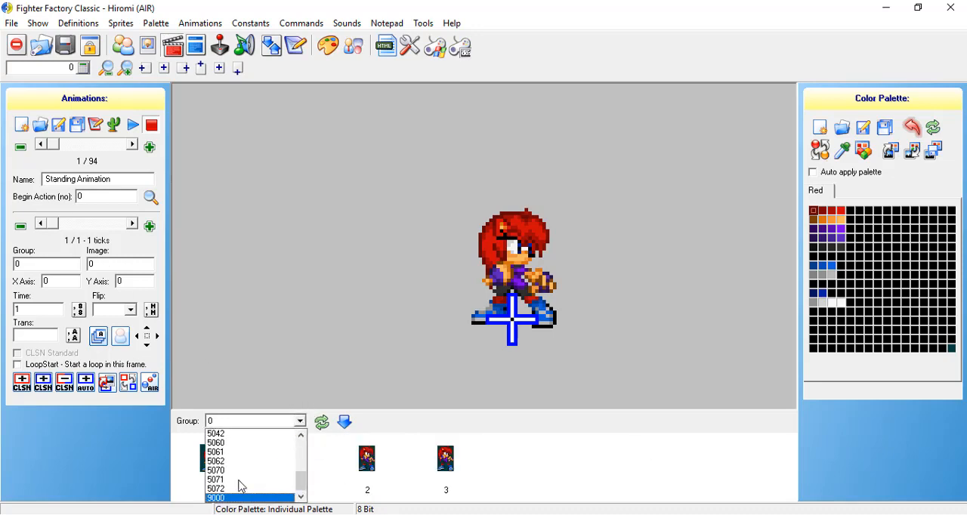
scroll(242, 484, "up", 4)
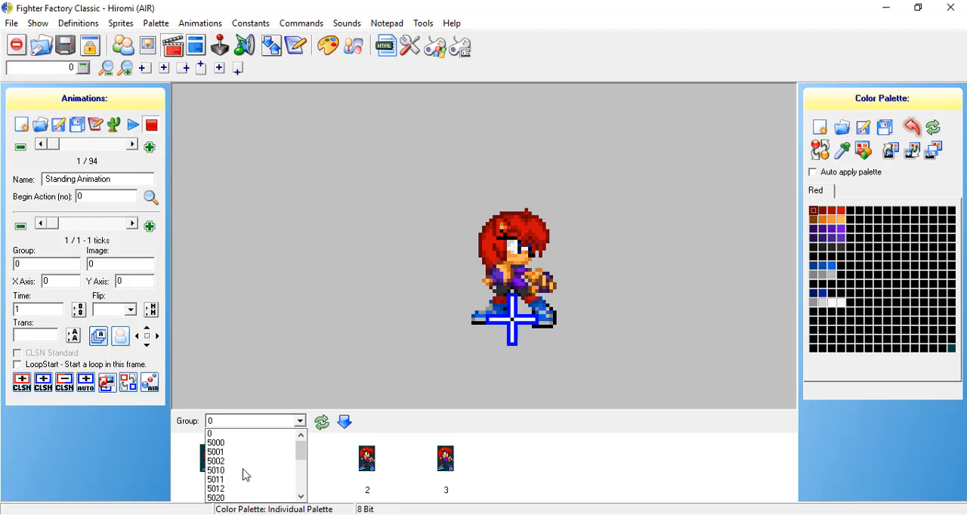
left_click(520, 465)
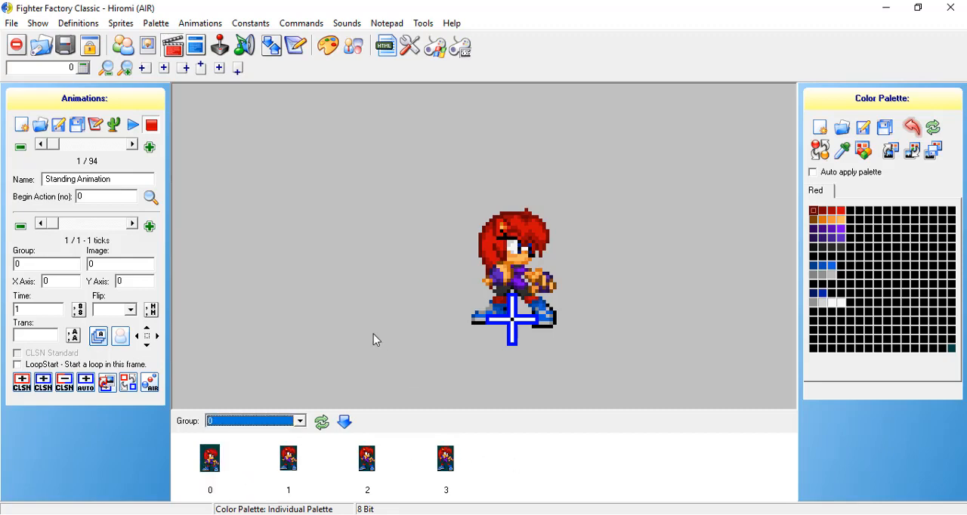
left_click(84, 196)
left_click(480, 463)
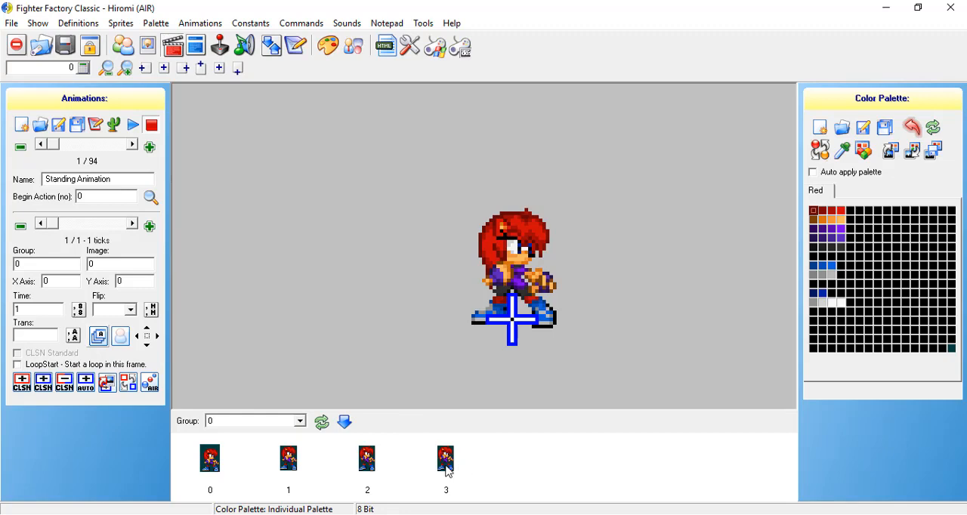
left_click(282, 462)
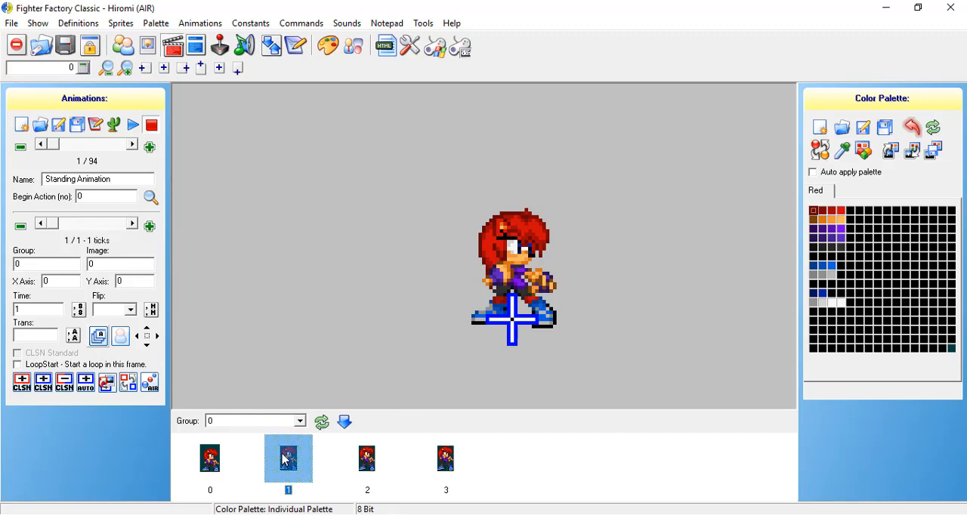
right_click(285, 459)
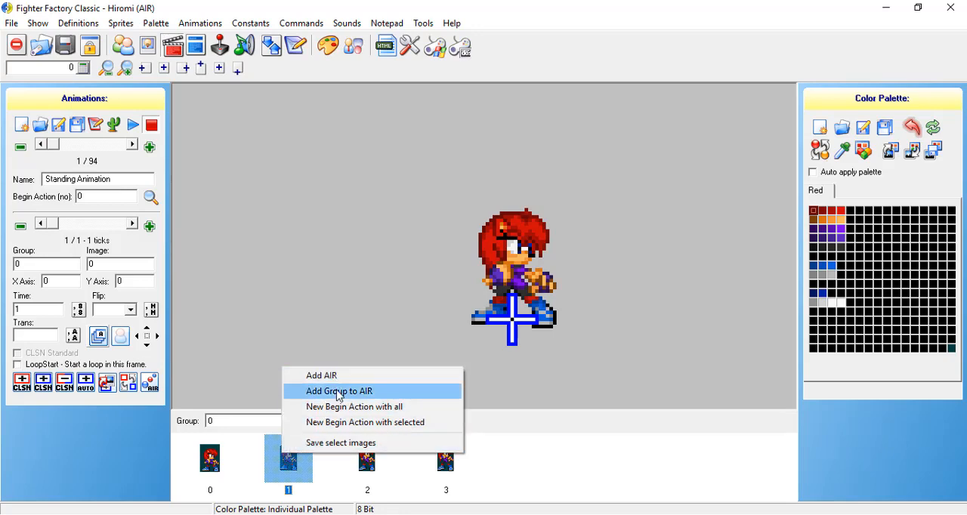
left_click(509, 459)
left_click_drag(529, 466, 284, 457)
right_click(285, 458)
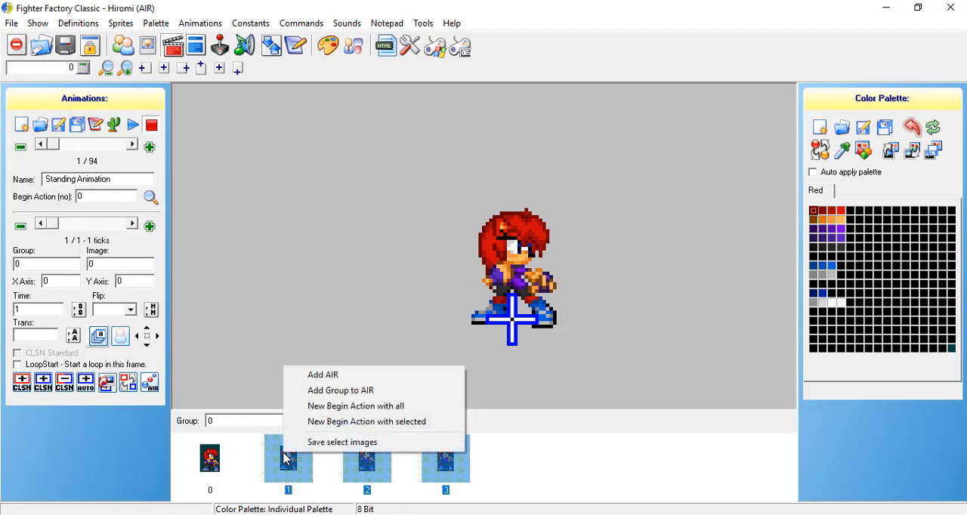
left_click(548, 455)
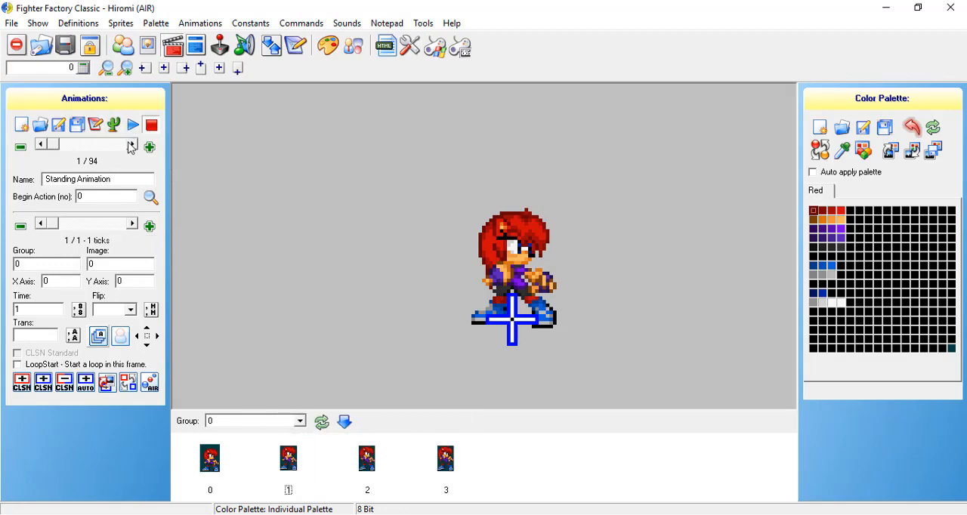
Browse forward through the character's predefined animations and return to the Standing Animation.
left_click(132, 146)
left_click(132, 147)
left_click(132, 147)
left_click(131, 146)
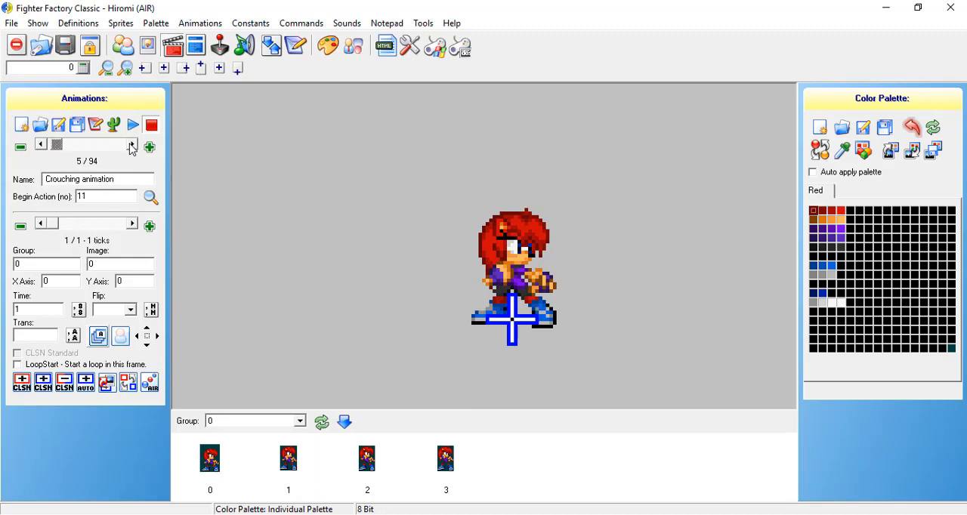
left_click(131, 146)
left_click(131, 146)
left_click(132, 146)
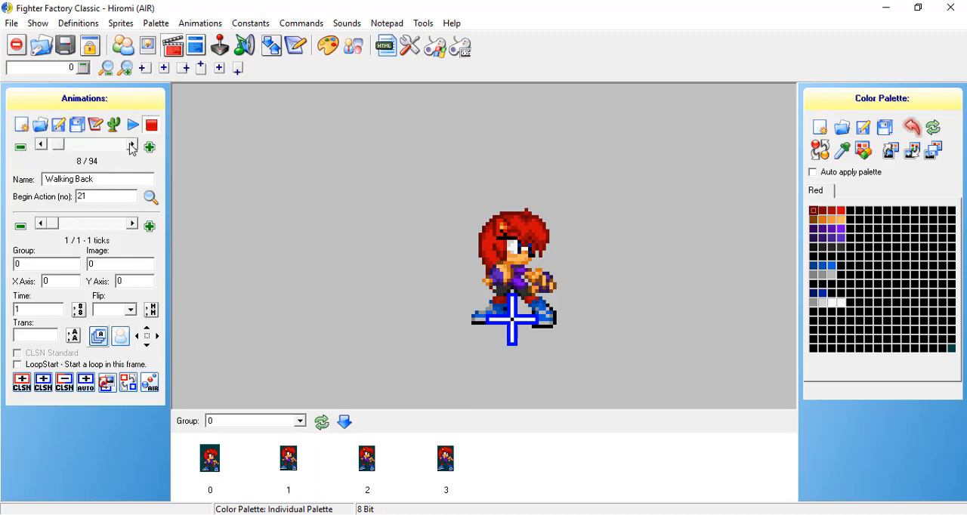
left_click(132, 146)
left_click(131, 147)
left_click(131, 147)
left_click(131, 146)
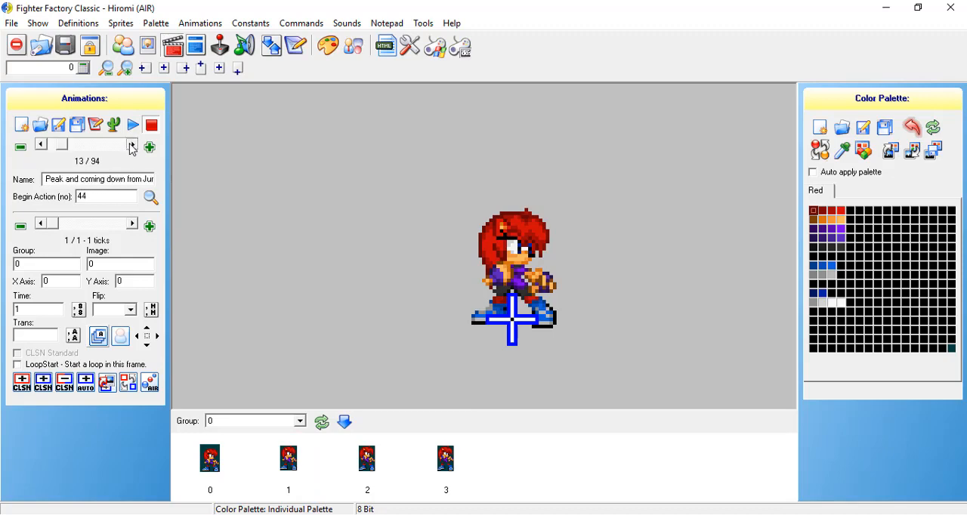
left_click(131, 146)
right_click(523, 447)
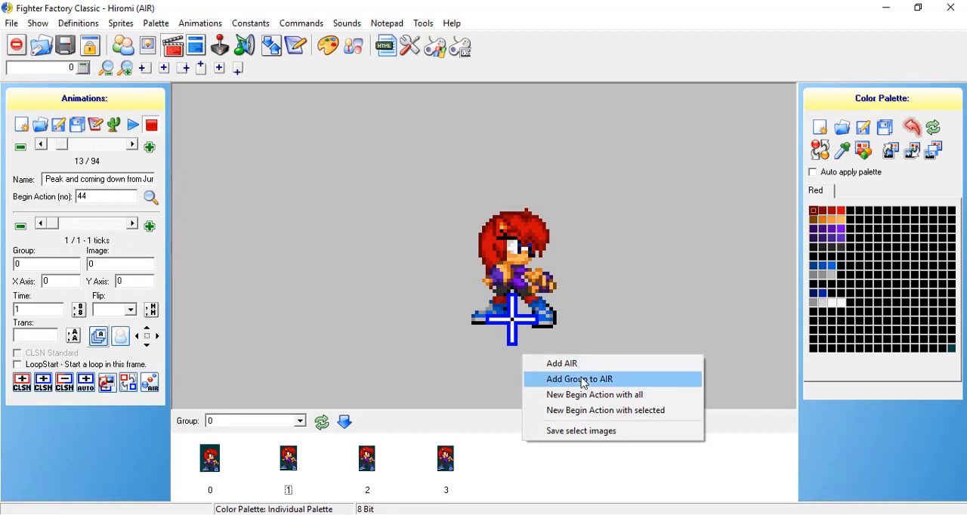
left_click(41, 145)
left_click(41, 145)
left_click(41, 145)
left_click(41, 145)
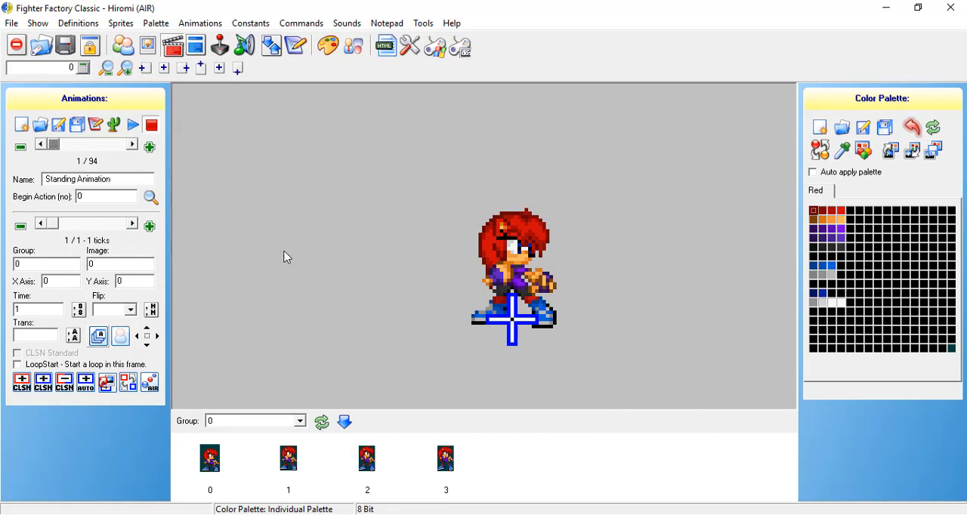
Add group 0 images 1, 2 and 3 as frames of the Standing Animation and preview its playback.
left_click_drag(507, 458, 281, 463)
right_click(282, 463)
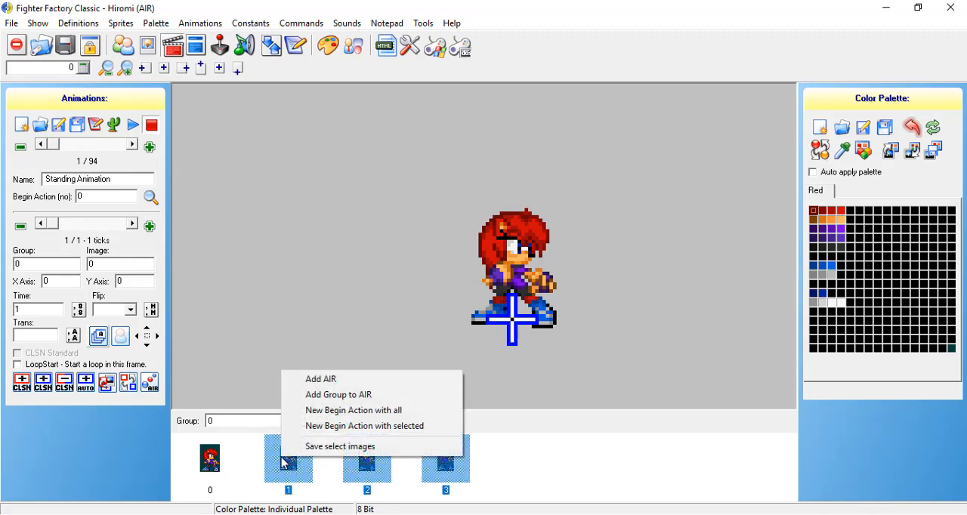
left_click(318, 383)
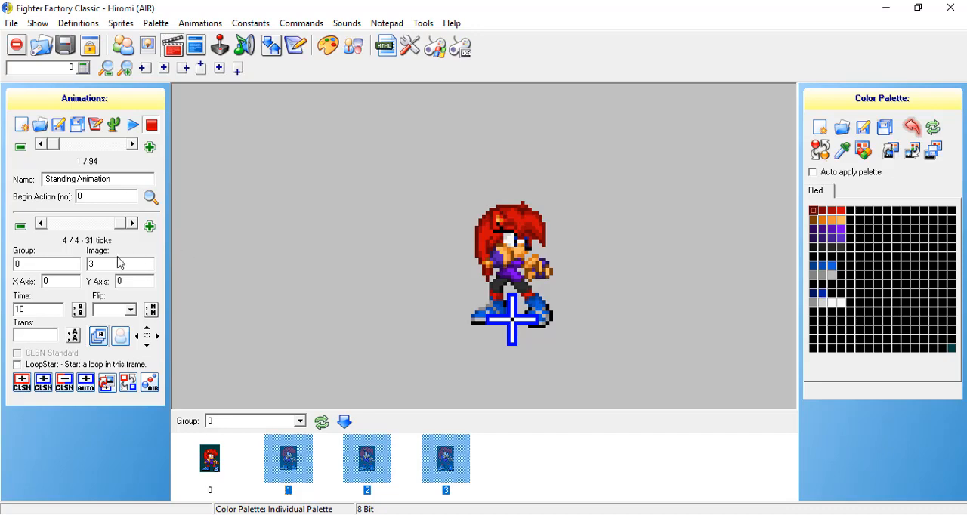
left_click(40, 223)
left_click(40, 223)
left_click(40, 223)
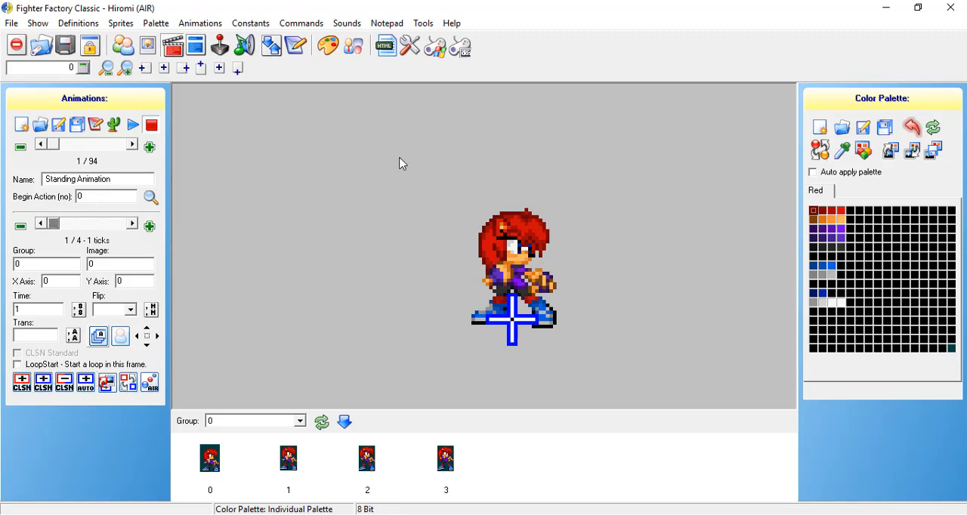
left_click(134, 125)
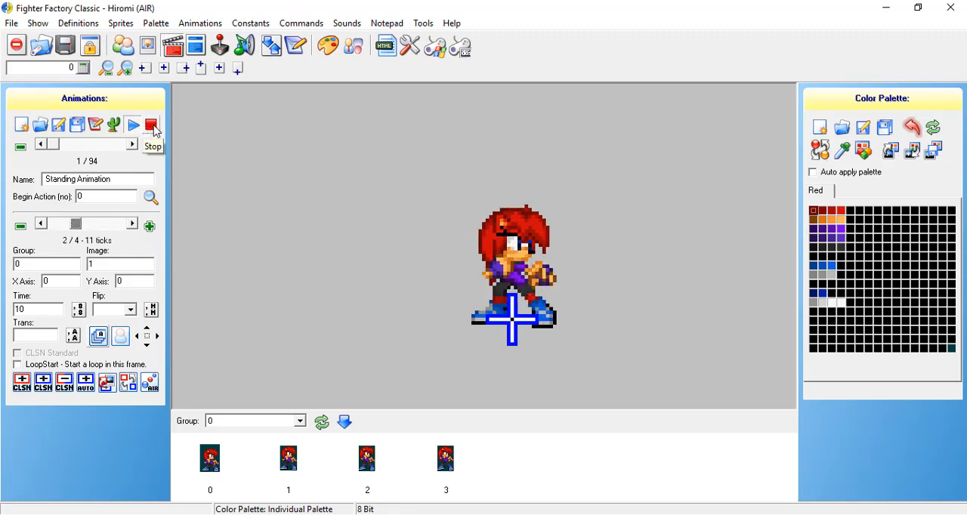
left_click(153, 128)
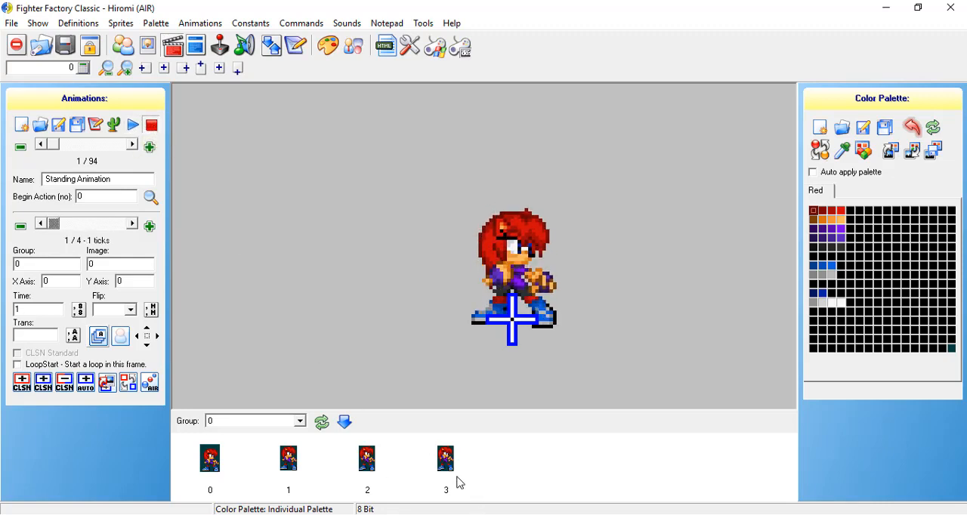
Try adding images 2 and 1 as return frames right after the Standing Animation's first frame, and preview the playback.
left_click(369, 465)
right_click(369, 468)
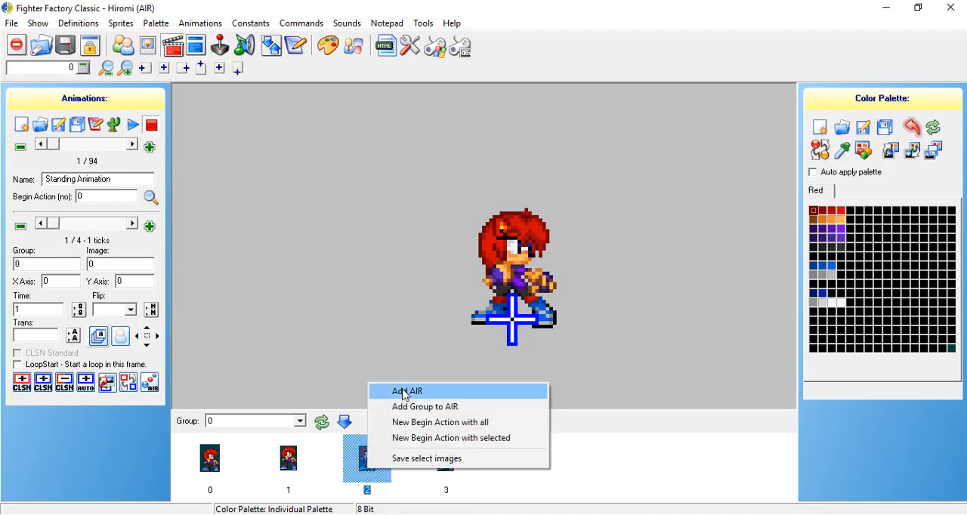
left_click(406, 391)
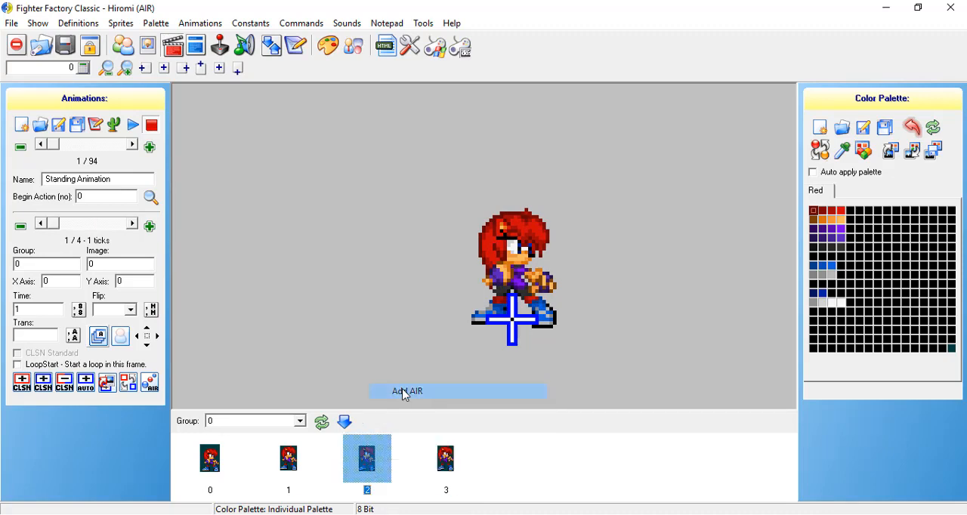
left_click(310, 460)
right_click(310, 460)
left_click(345, 380)
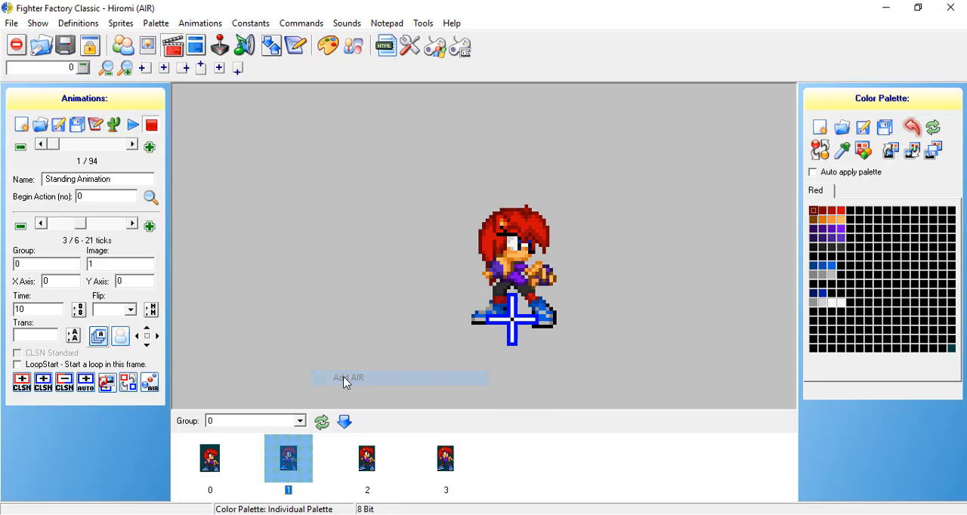
left_click(134, 126)
left_click(151, 126)
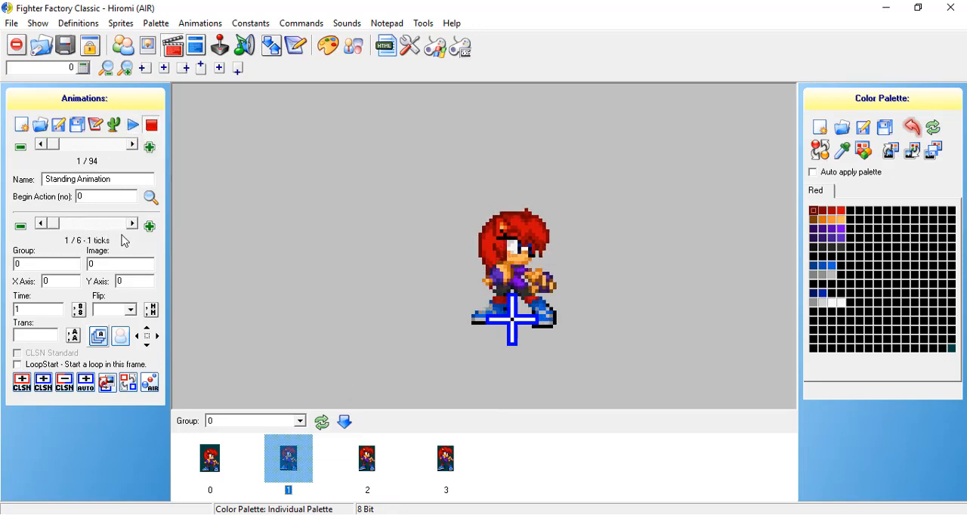
Delete the two misplaced return frames directly after the Standing Animation's first frame.
left_click(132, 223)
left_click(132, 223)
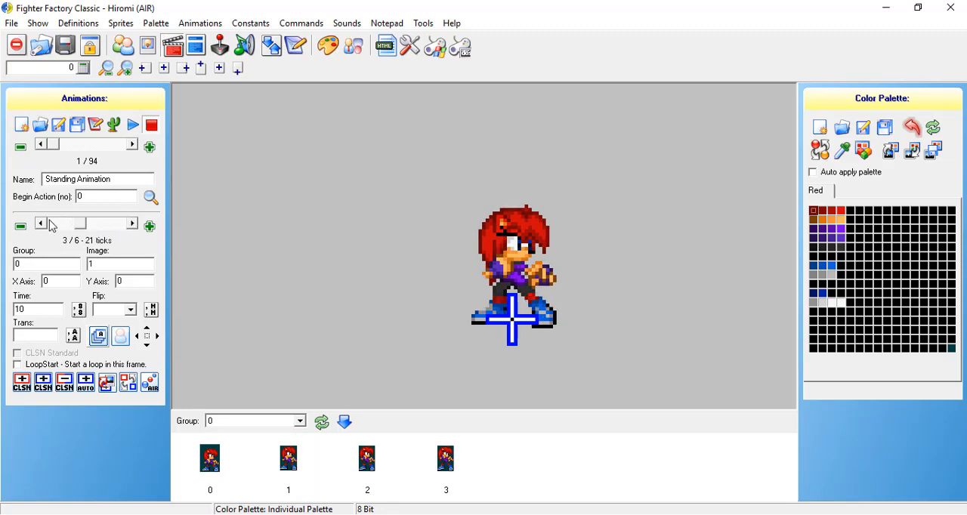
left_click(21, 227)
left_click(21, 226)
Append images 2 and 1 after the Standing Animation's last frame and preview the complete loop.
left_click_drag(57, 224, 137, 226)
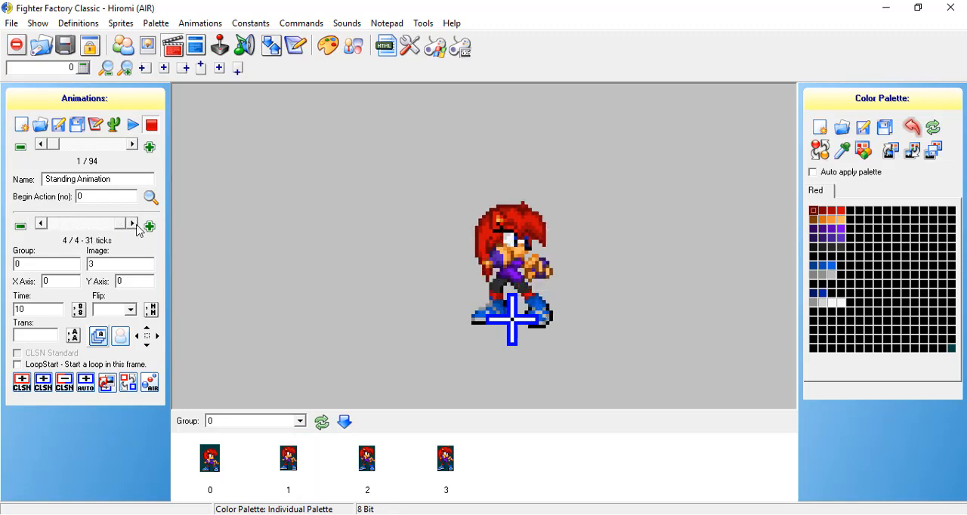
right_click(379, 482)
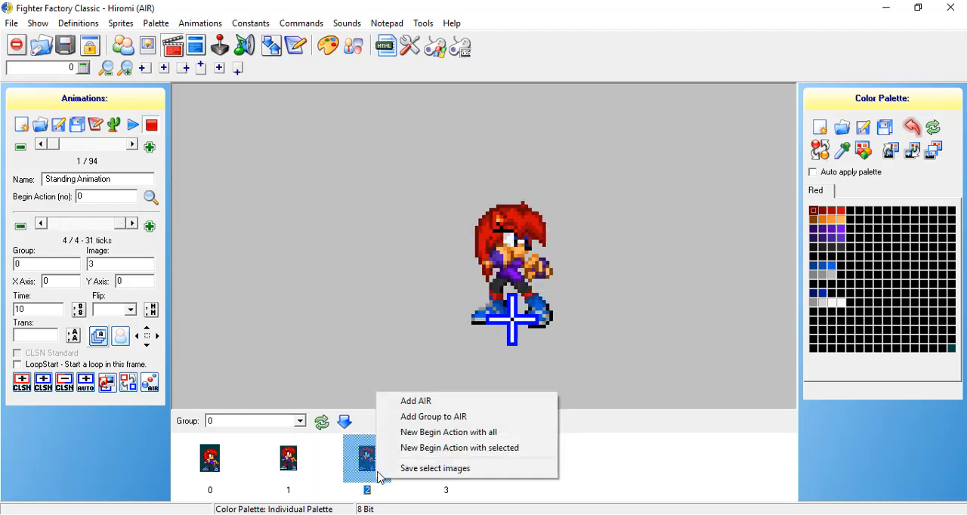
left_click(400, 407)
right_click(289, 470)
left_click(330, 401)
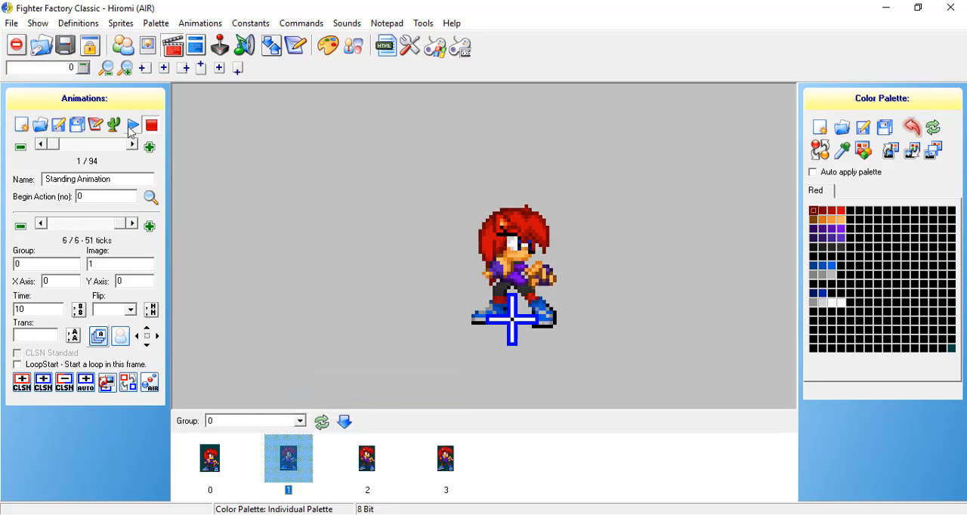
left_click(133, 126)
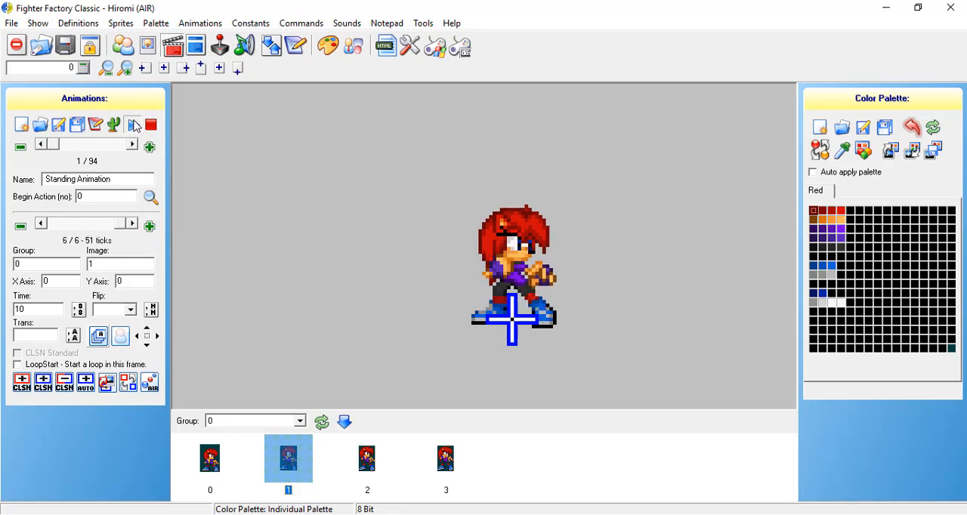
left_click(151, 125)
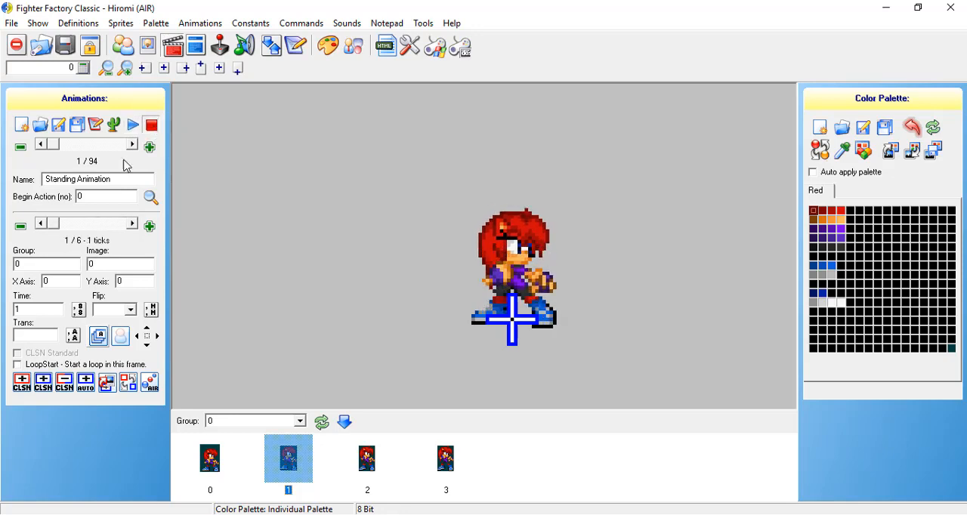
Set the frame time to 6 and apply it to all frames of the Standing Animation.
left_click(47, 310)
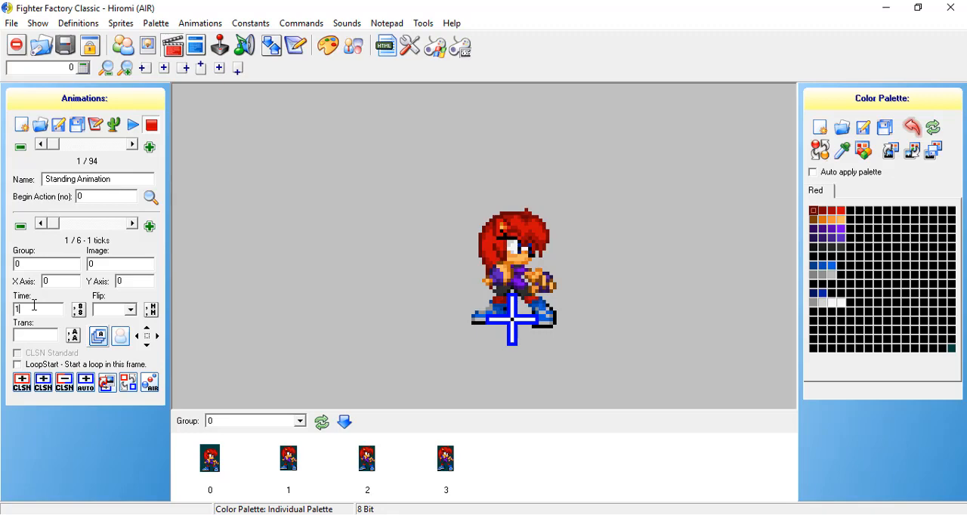
left_click_drag(27, 308, 17, 308)
key("BackSpace")
type("6")
left_click(78, 310)
Step through all the Standing Animation's frames to check their timing and play the animation.
left_click(130, 226)
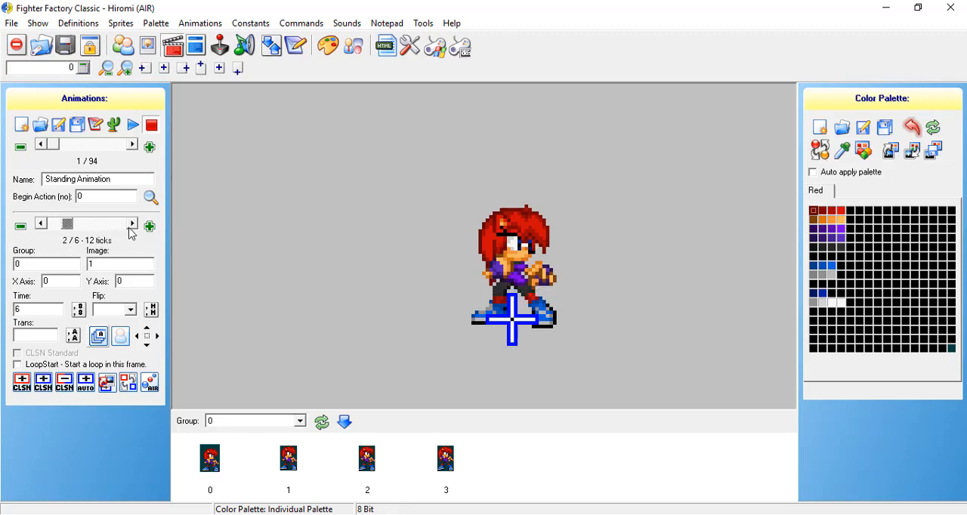
left_click(131, 225)
left_click(131, 224)
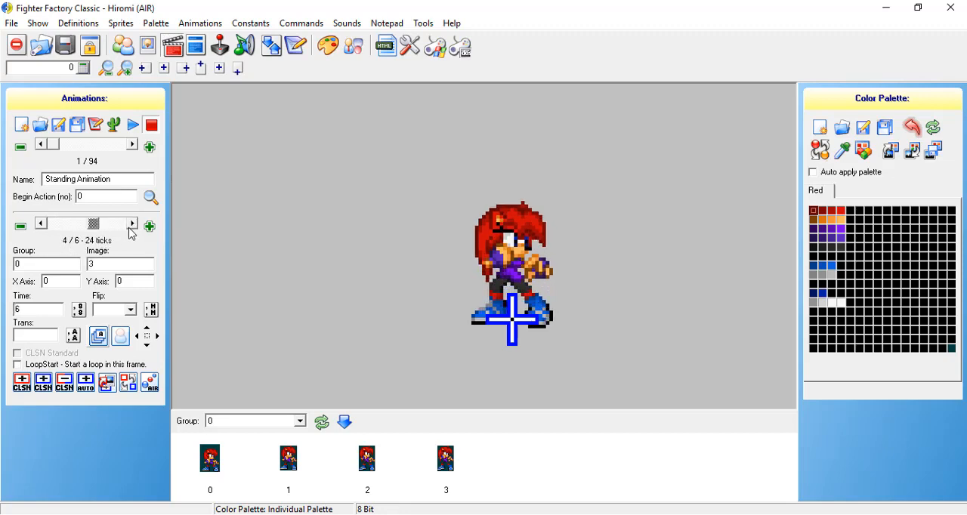
left_click(131, 224)
left_click(133, 224)
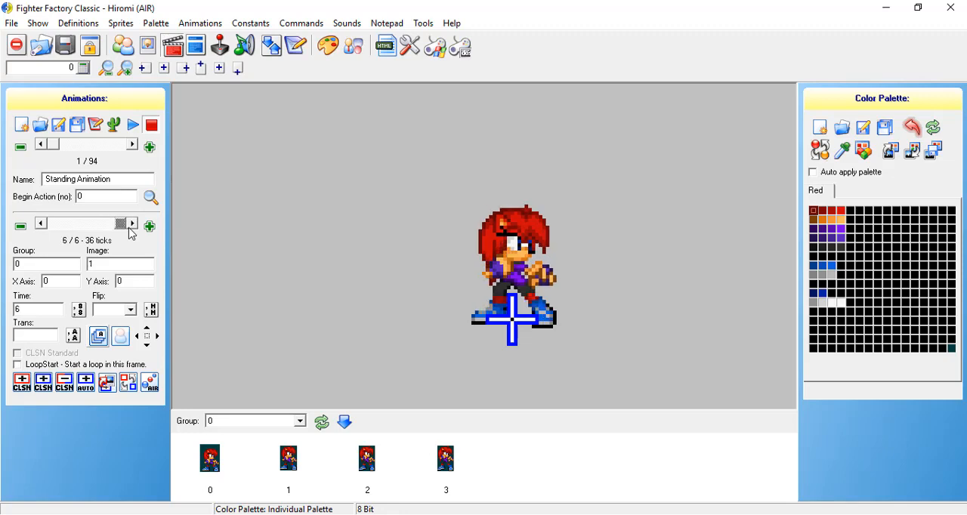
left_click(133, 125)
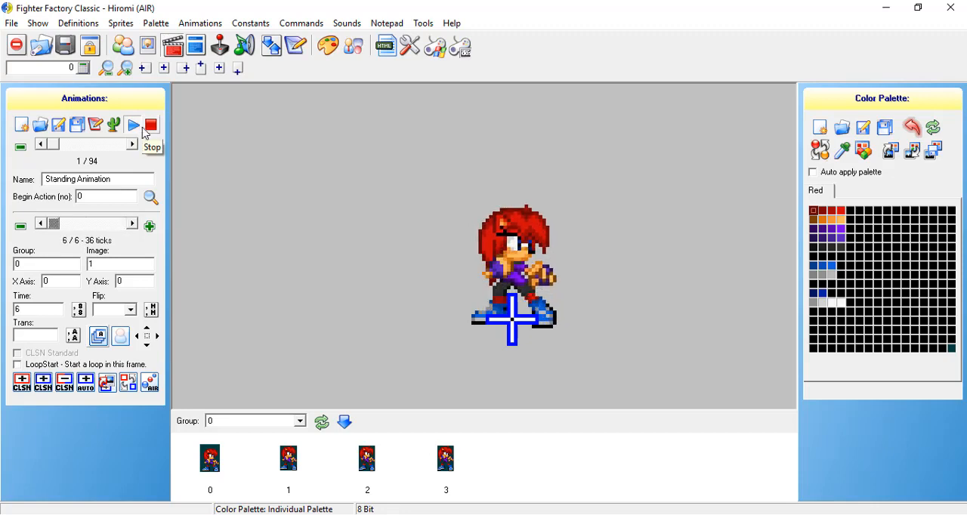
left_click(152, 128)
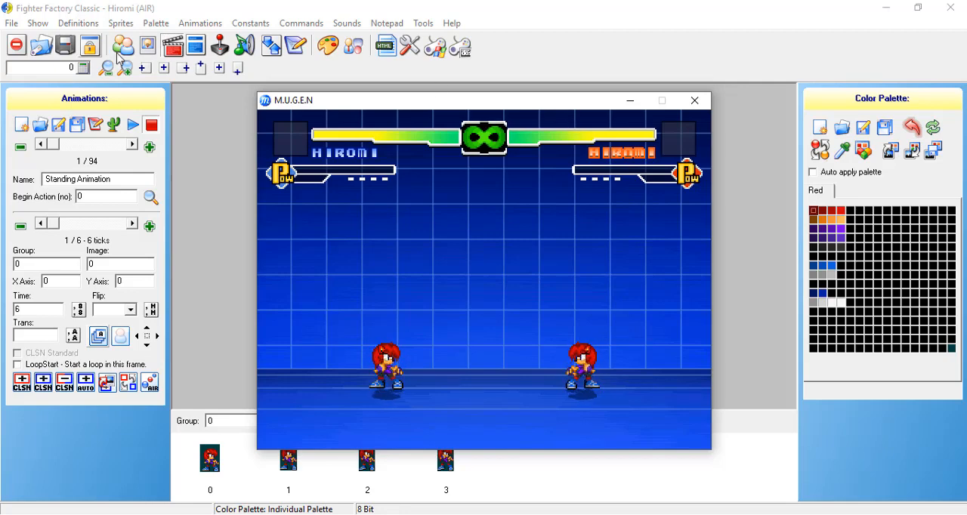
Review the group 0 sprites from image 0 to image 3 and switch to the M.U.G.E.N window to view the idle animation.
left_click(148, 46)
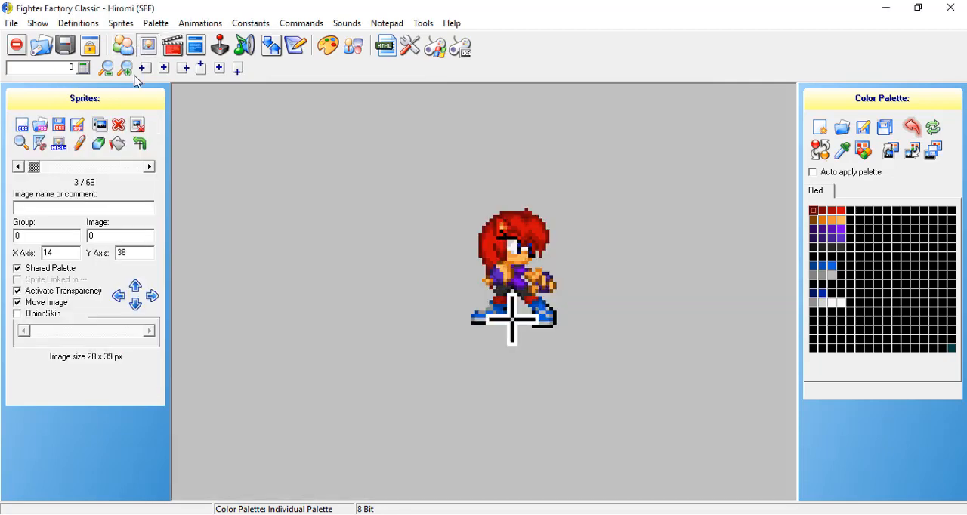
left_click(149, 167)
left_click(149, 167)
left_click(149, 168)
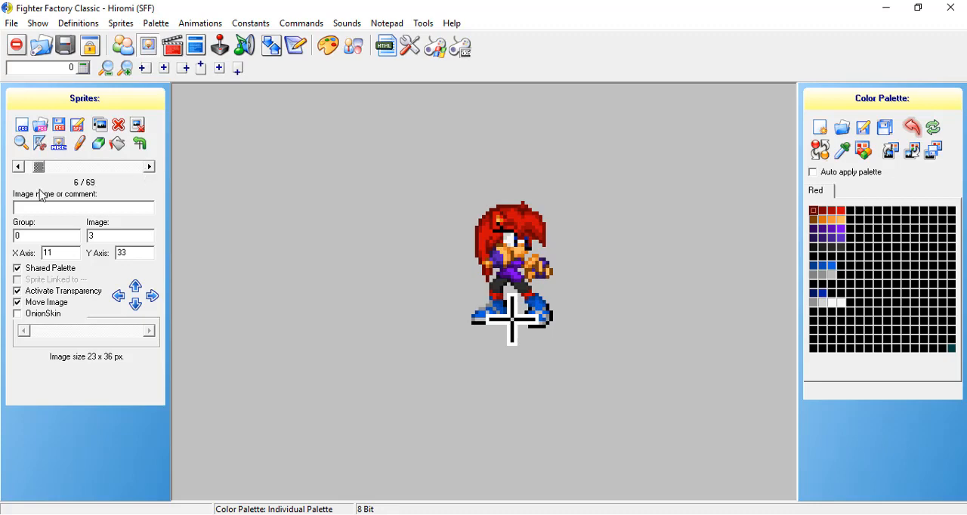
left_click(129, 233)
left_click(716, 514)
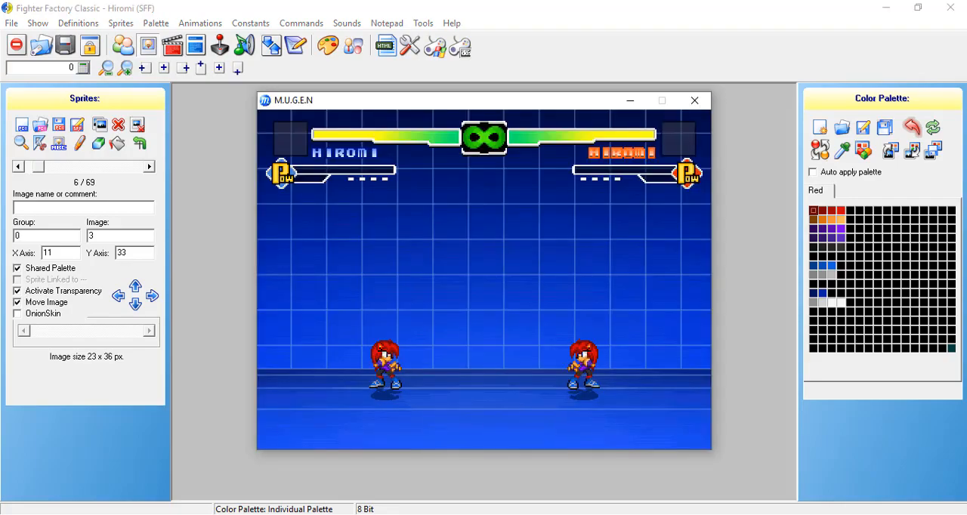